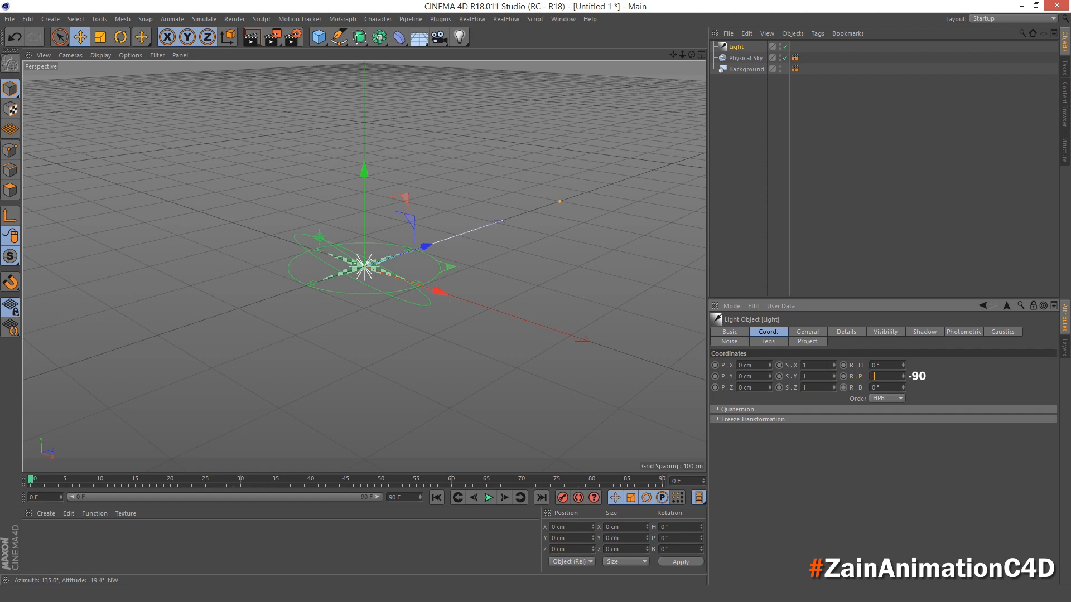
- Set the existing light's pitch rotation to -90°
key("Return")
left_click(725, 164)
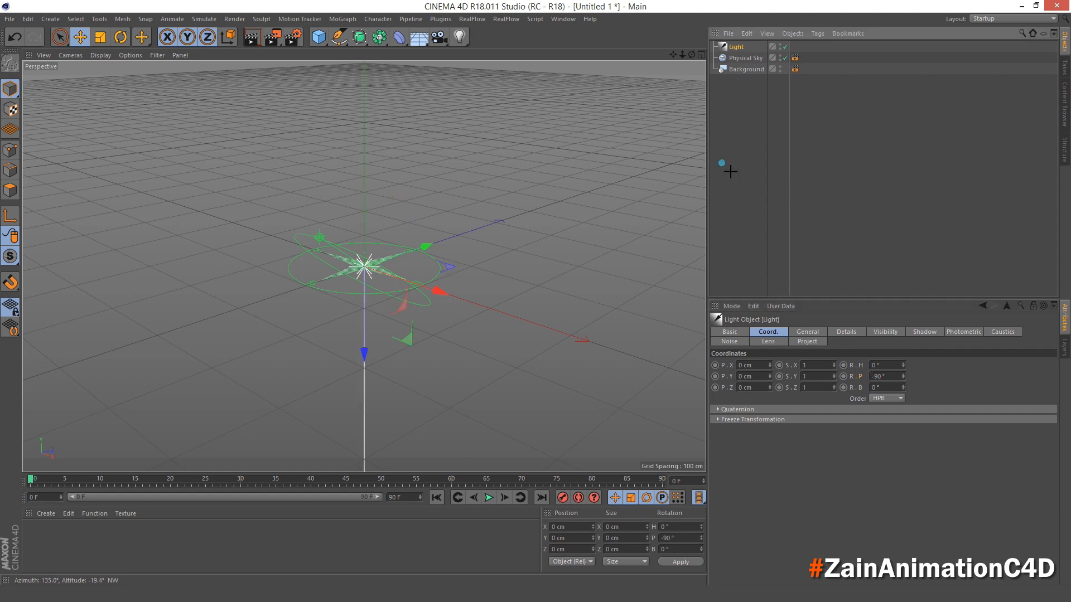
- Add an area light and set its colour to hue 345° and saturation 100%
left_click(460, 38)
left_click(580, 74)
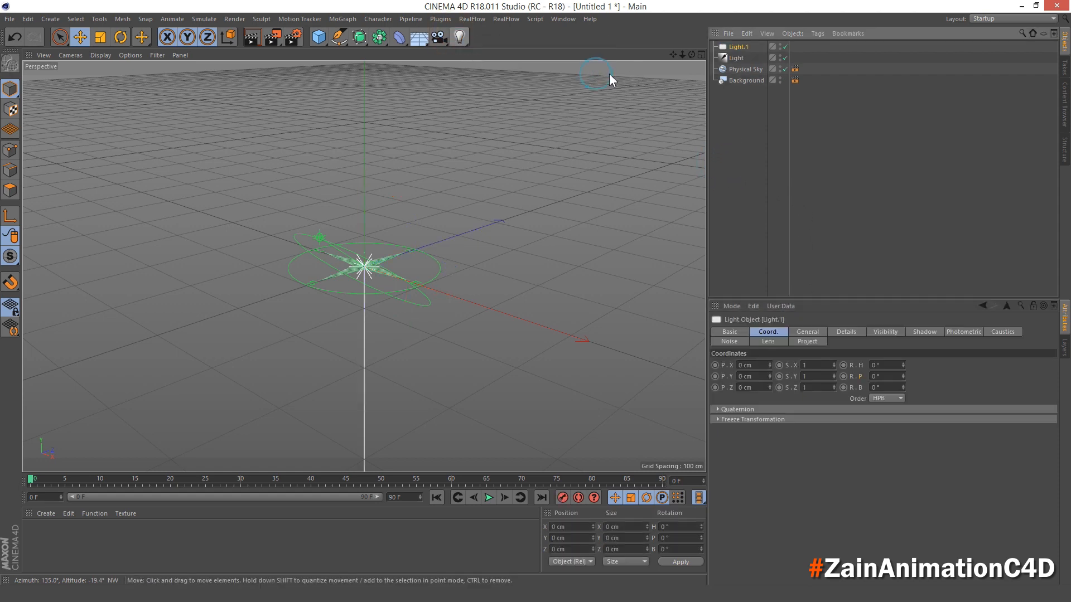
left_click(807, 341)
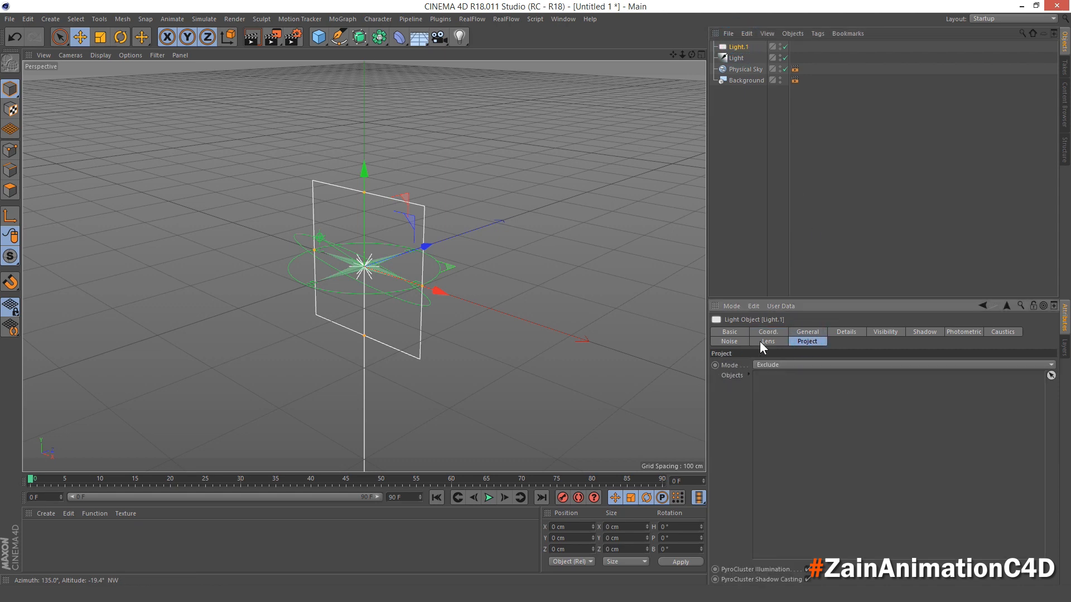
left_click(808, 331)
left_click(778, 392)
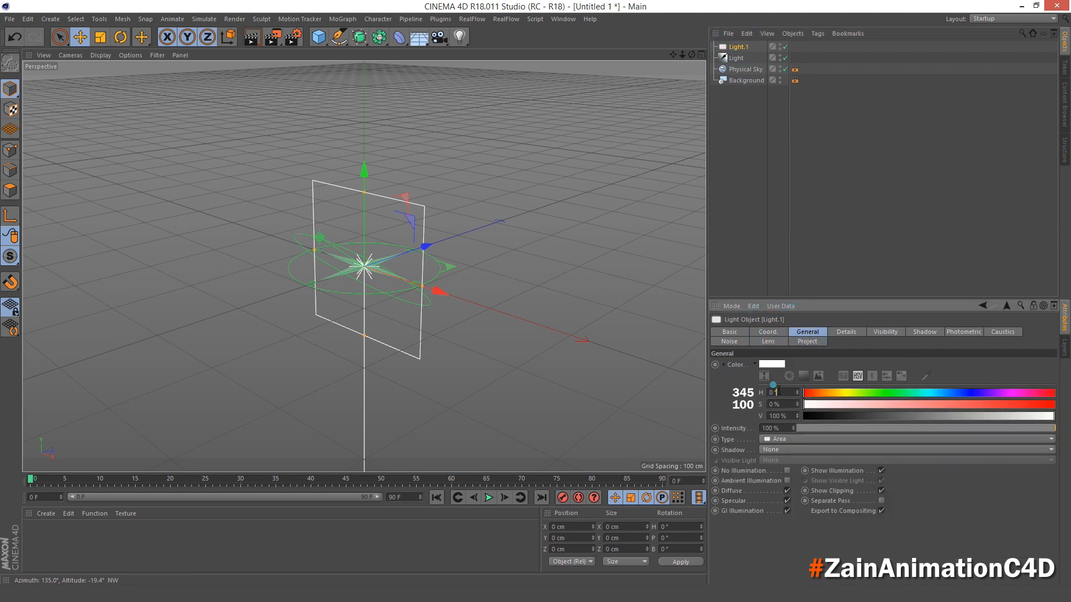
type("345")
key("Tab")
type("100")
key("Return")
left_click(729, 120)
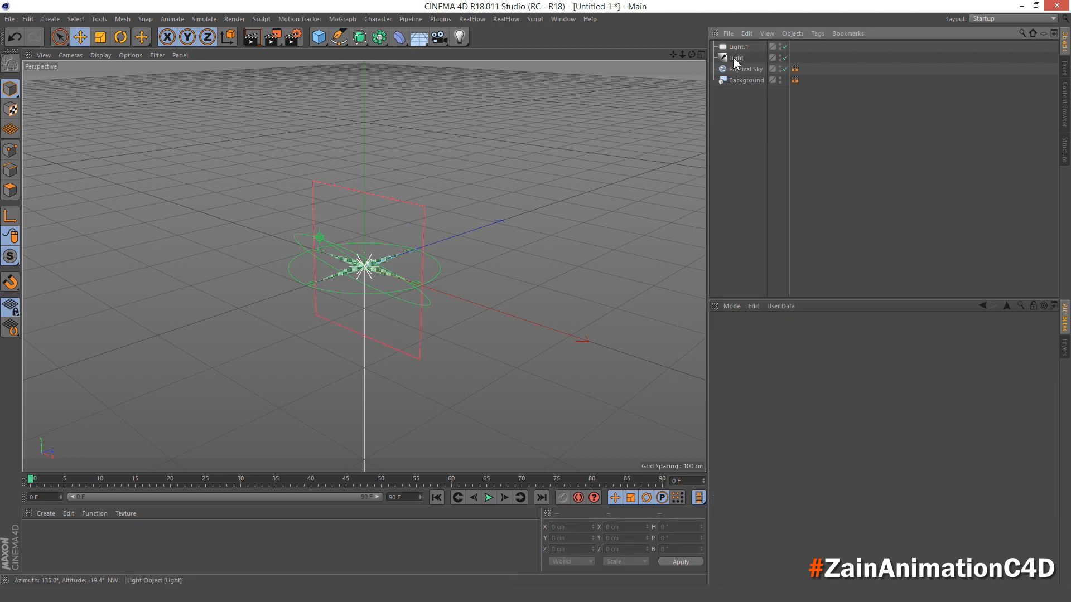
- Place the area light inside a MoGraph Cloner and set the cloner's mode to Radial
left_click(735, 48)
left_click(342, 18)
left_click(383, 138, "alt")
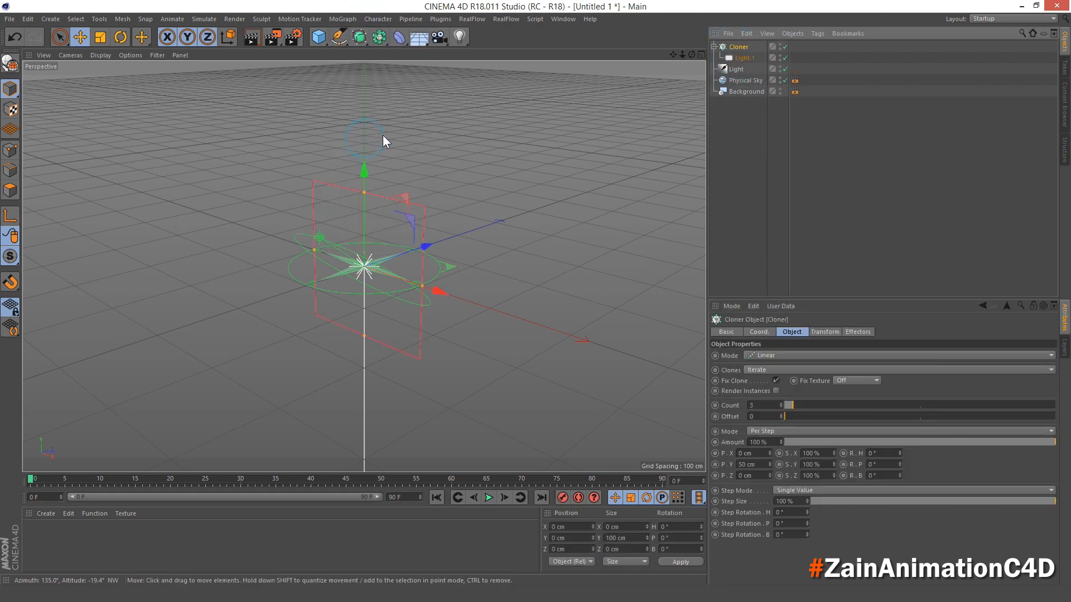
left_click(759, 356)
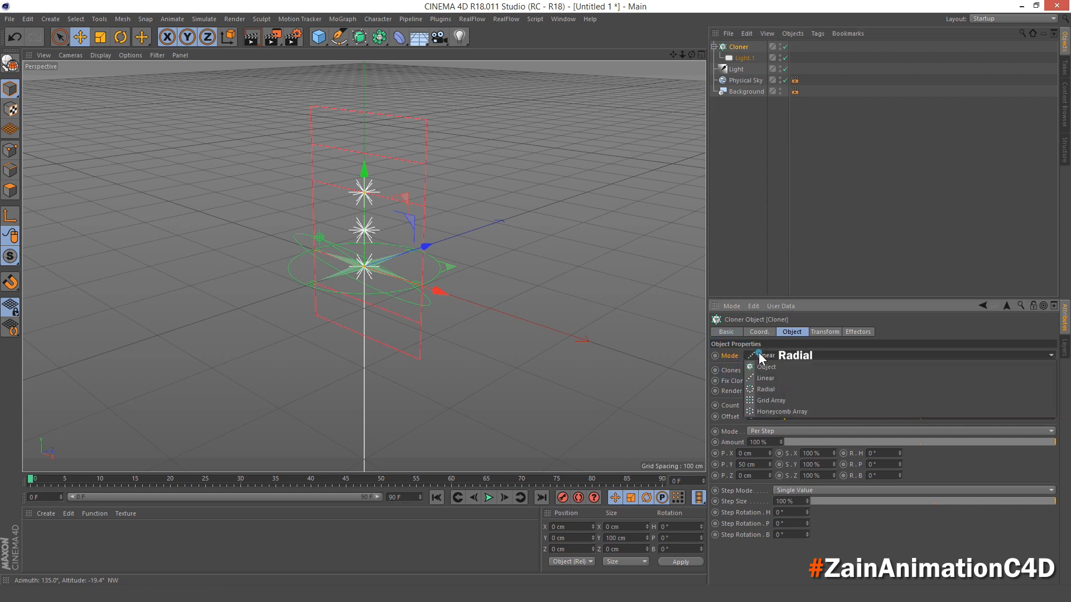
left_click(771, 384)
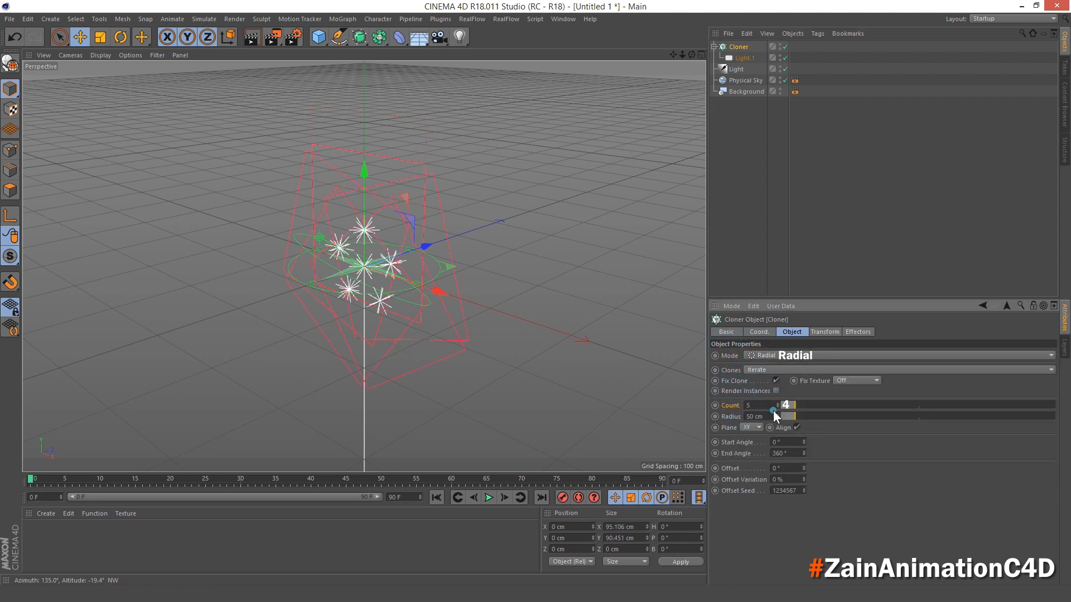
- Set the light cloner to a count of 4 with a 1000 cm radius on the XZ plane
left_click(753, 406)
type("4")
key("Return")
left_click(729, 417)
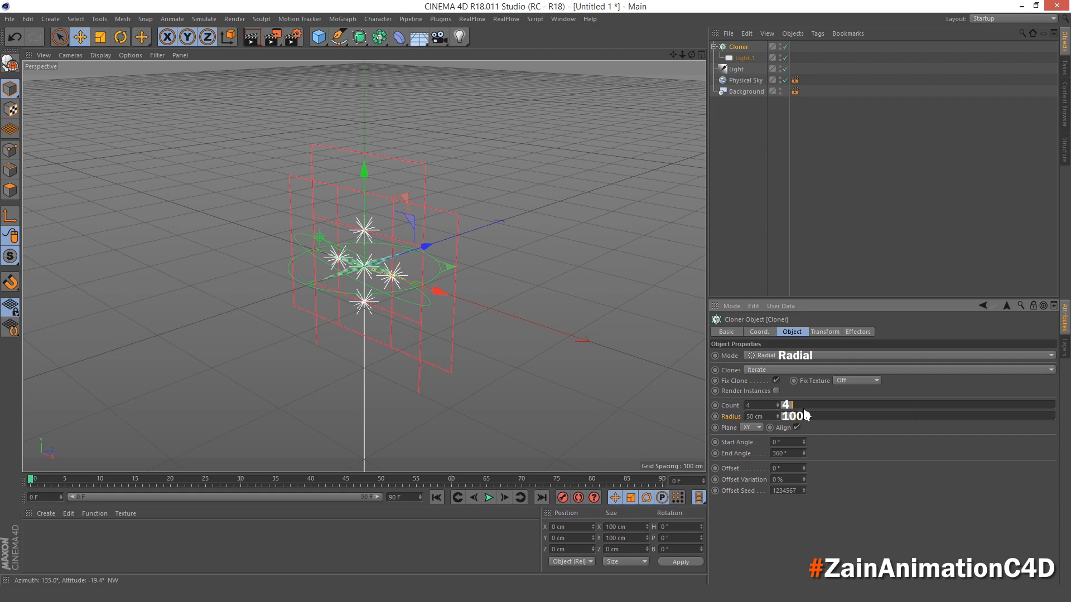
left_click(770, 416)
type("1000")
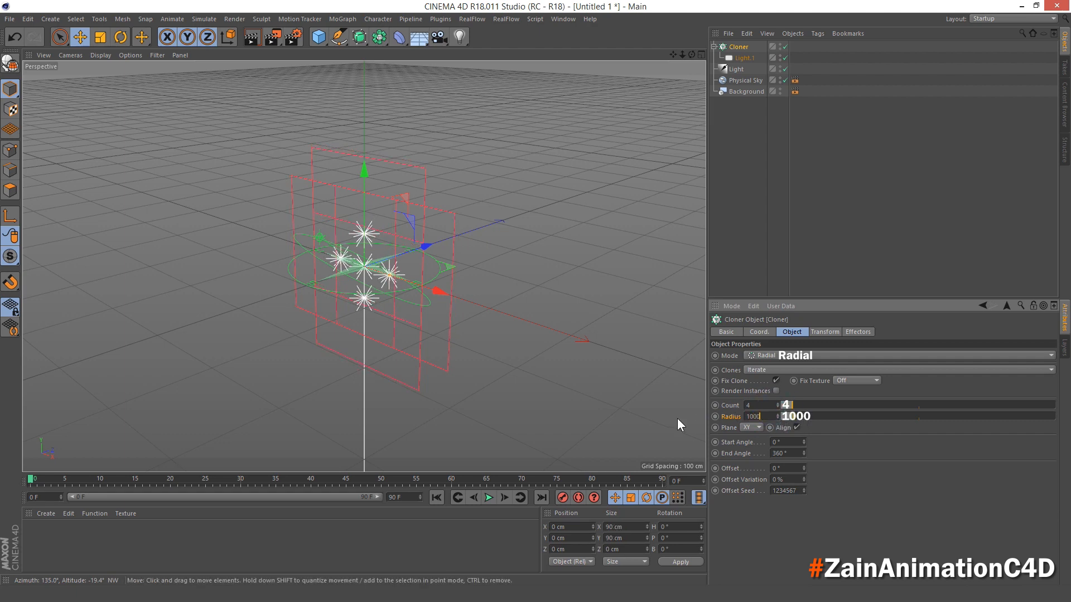
key("Return")
left_click(743, 427)
left_click(757, 459)
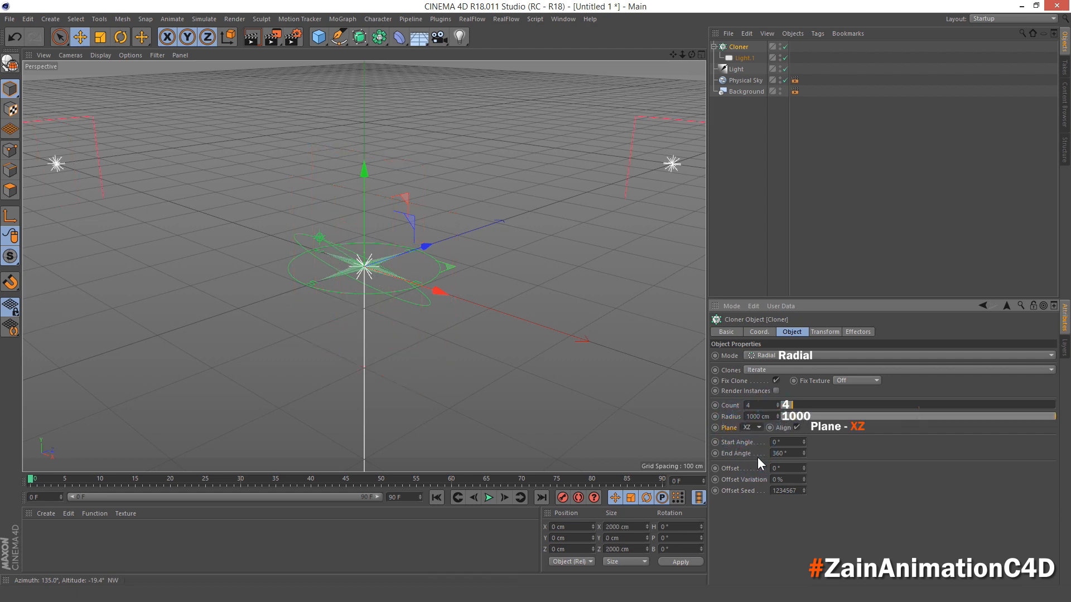
- Collapse the light cloner's hierarchy and add a torus to the scene
scroll(539, 274, "down", 4)
scroll(535, 262, "down", 4)
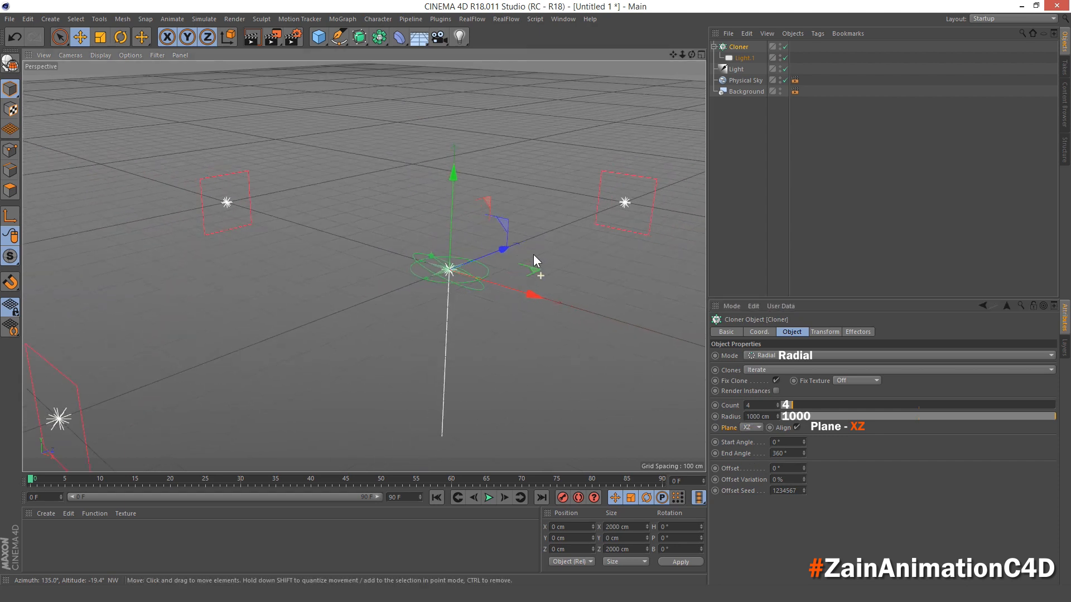
middle_click_drag(532, 255, 467, 205, "alt")
left_click_drag(438, 256, 546, 211, "alt")
left_click(714, 47)
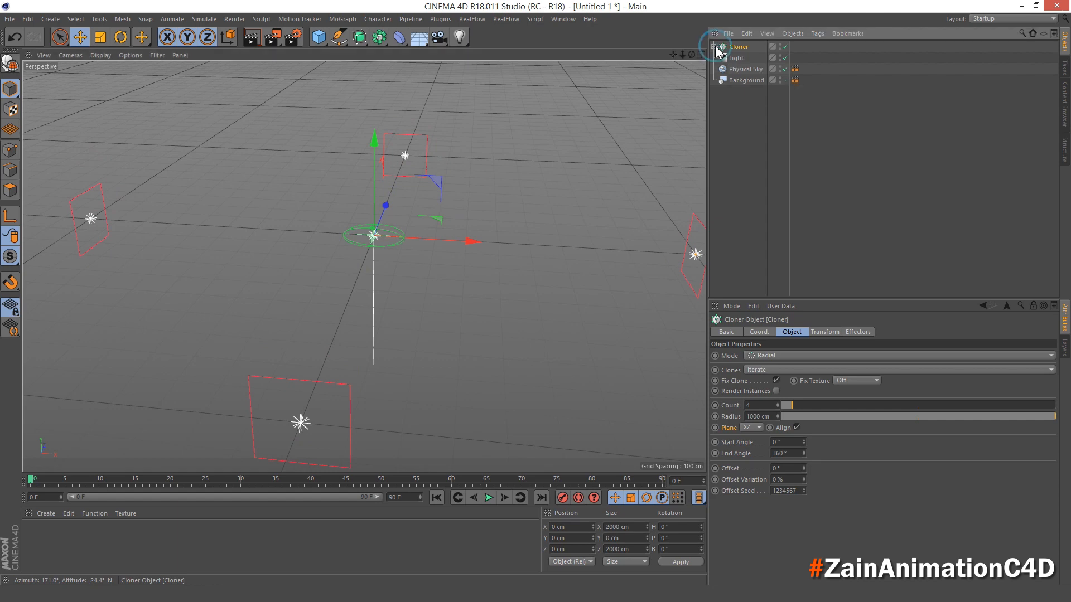
left_click(322, 38)
left_click(360, 94)
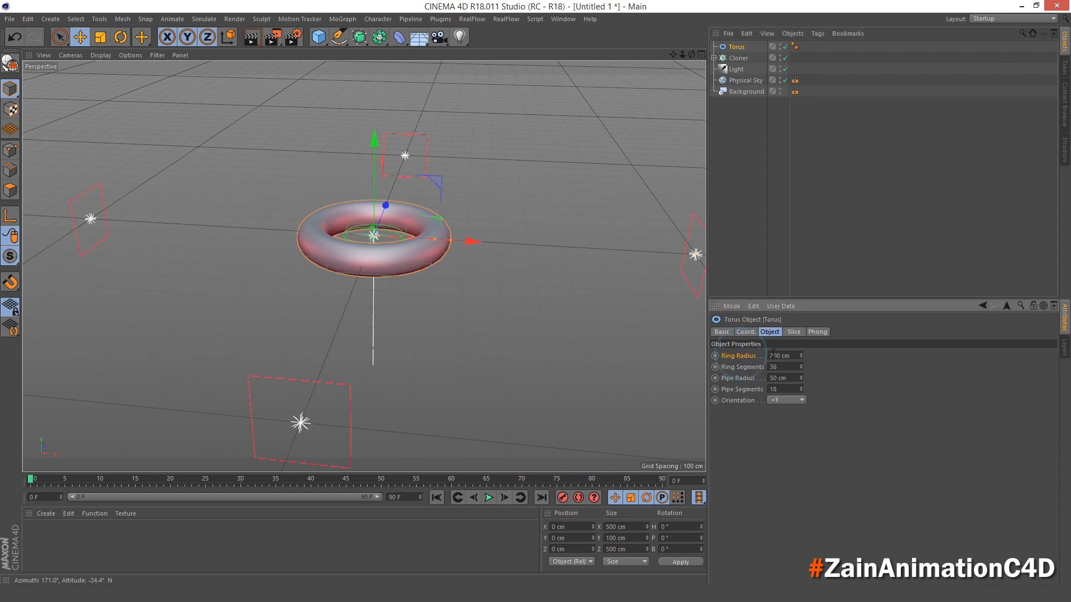
- Set the torus's ring radius to 100 cm and its pipe radius to 20 cm
left_click(750, 358)
type("100")
key("Return")
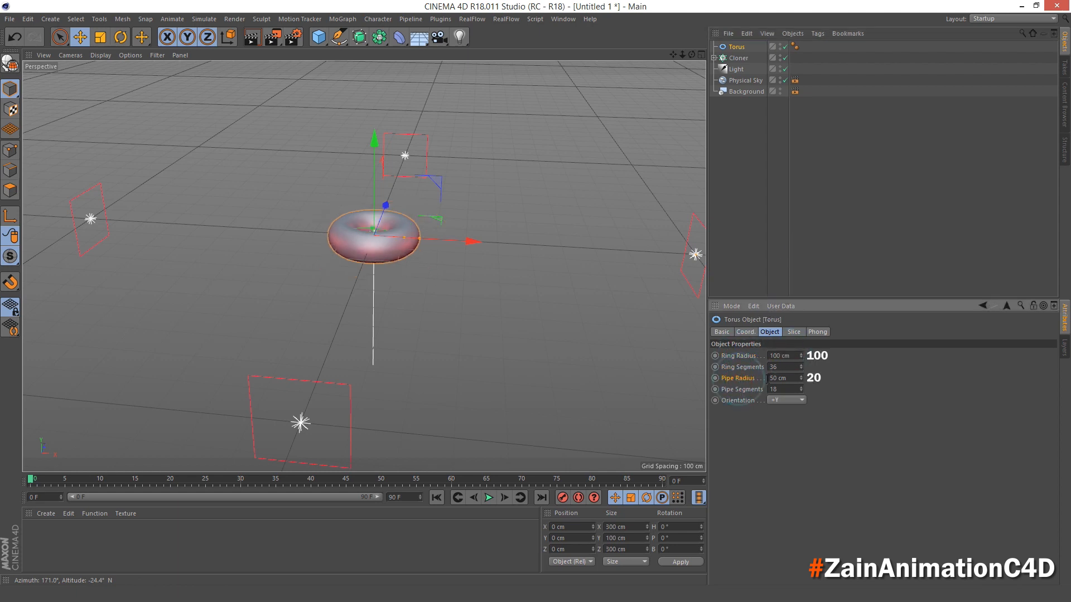
left_click(745, 379)
type("20")
key("Return")
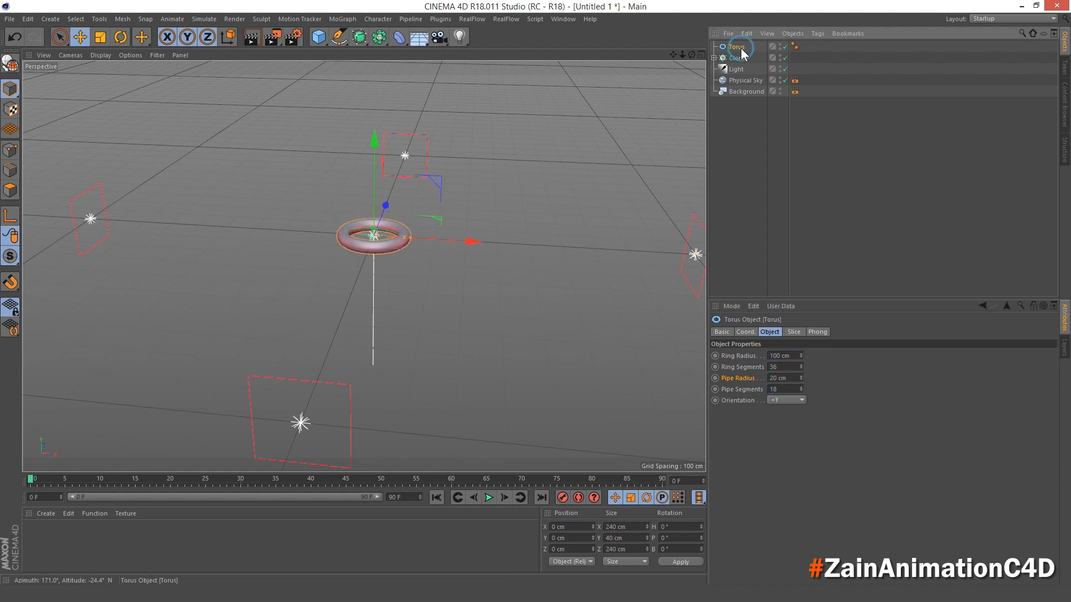
- Place the torus in a new linear Cloner with a count of 5 and a Y step of 180 cm
left_click(342, 19)
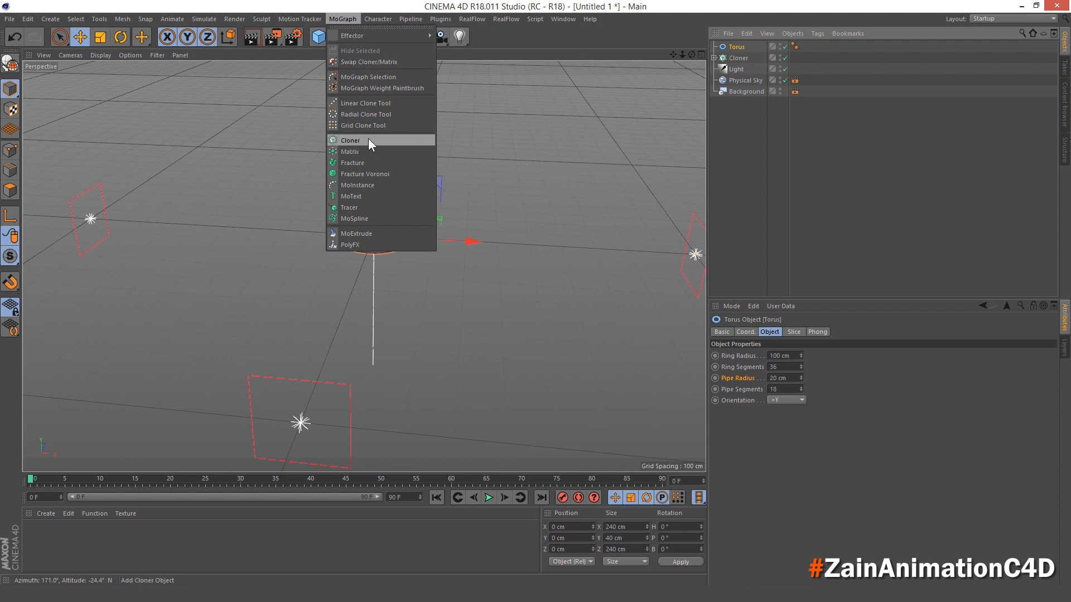
left_click(368, 140, "alt")
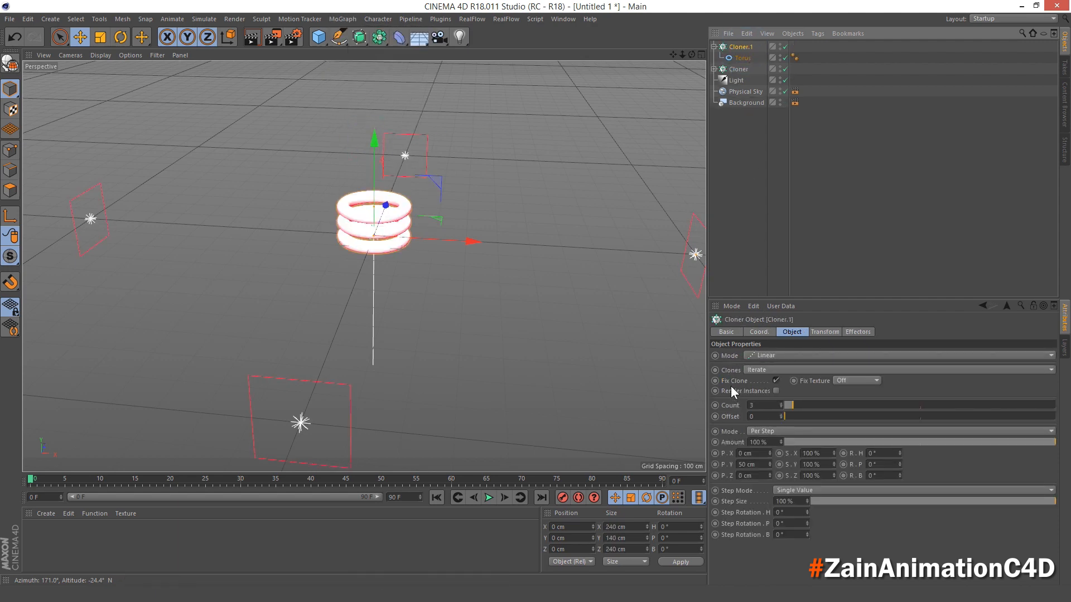
double_click(732, 404)
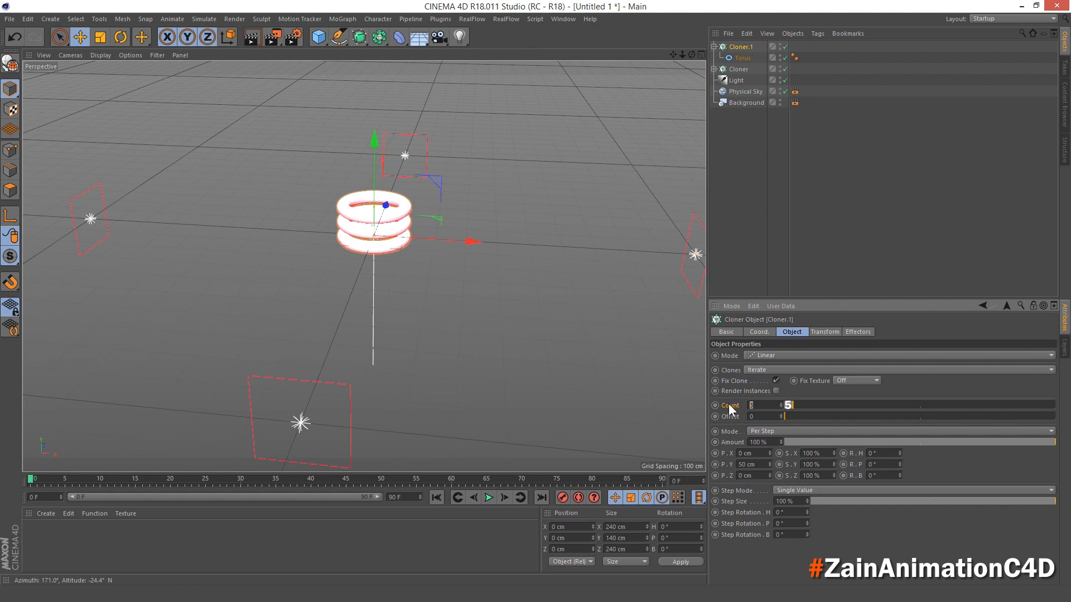
type("5")
key("Return")
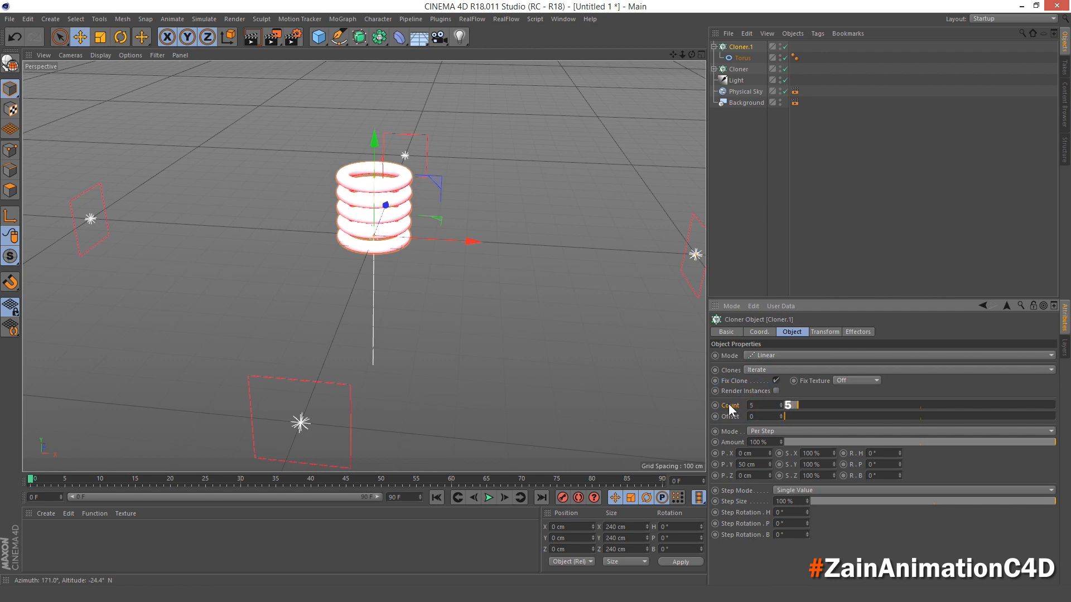
double_click(728, 466)
type("180")
key("Return")
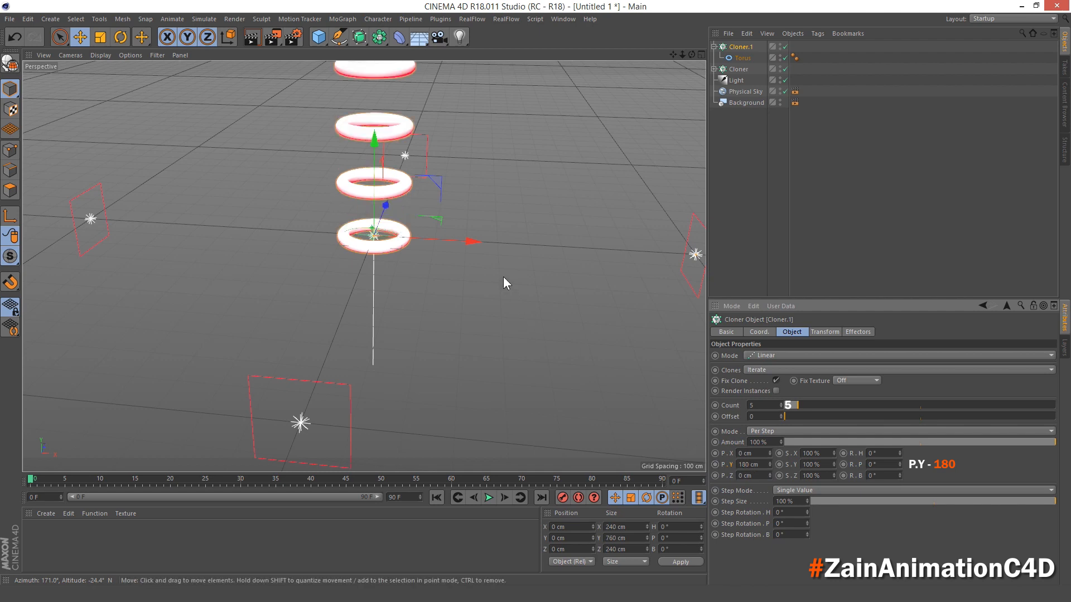
- Set the torus cloner's Y position to -360 cm
scroll(516, 252, "down", 4)
middle_click_drag(506, 156, 487, 245, "alt")
left_click_drag(489, 311, 488, 299, "alt")
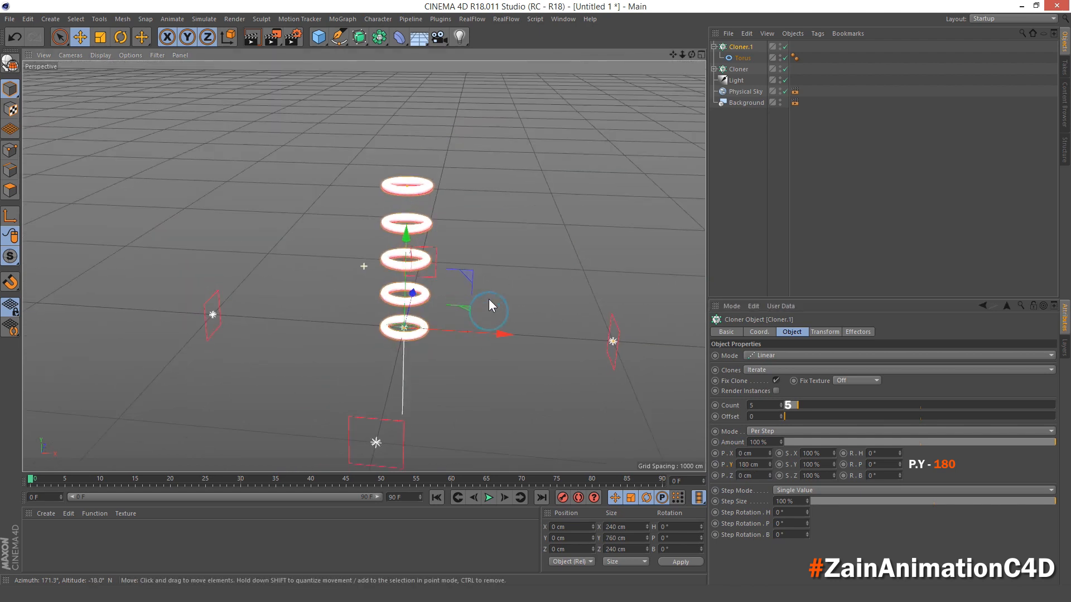
left_click(759, 333)
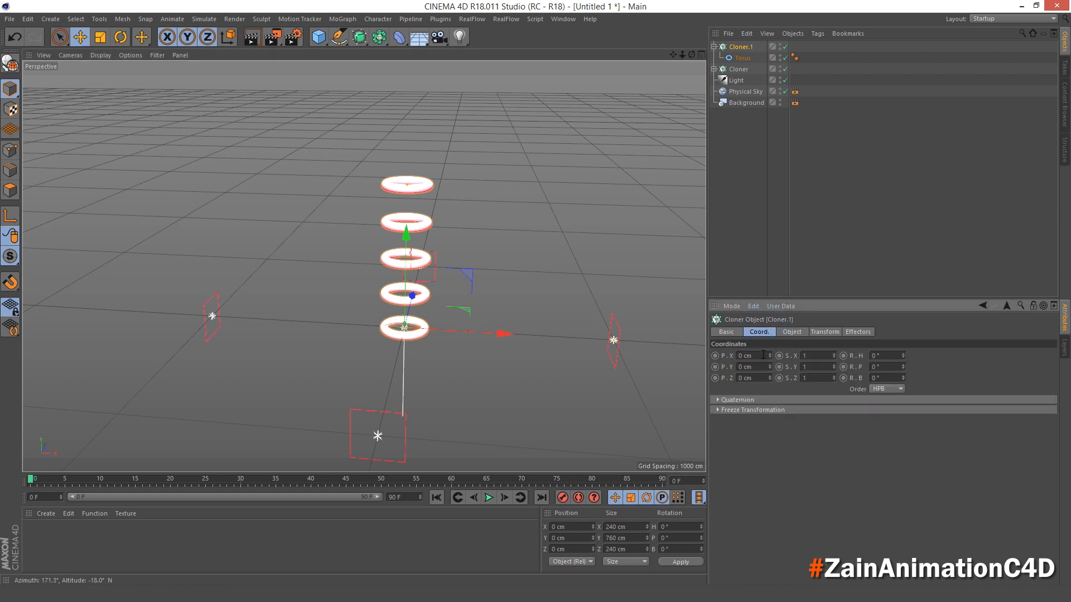
left_click_drag(754, 368, 717, 367)
type("-360")
key("Return")
- Make the torus cloner editable and expand its hierarchy
left_click_drag(423, 366, 441, 353, "alt")
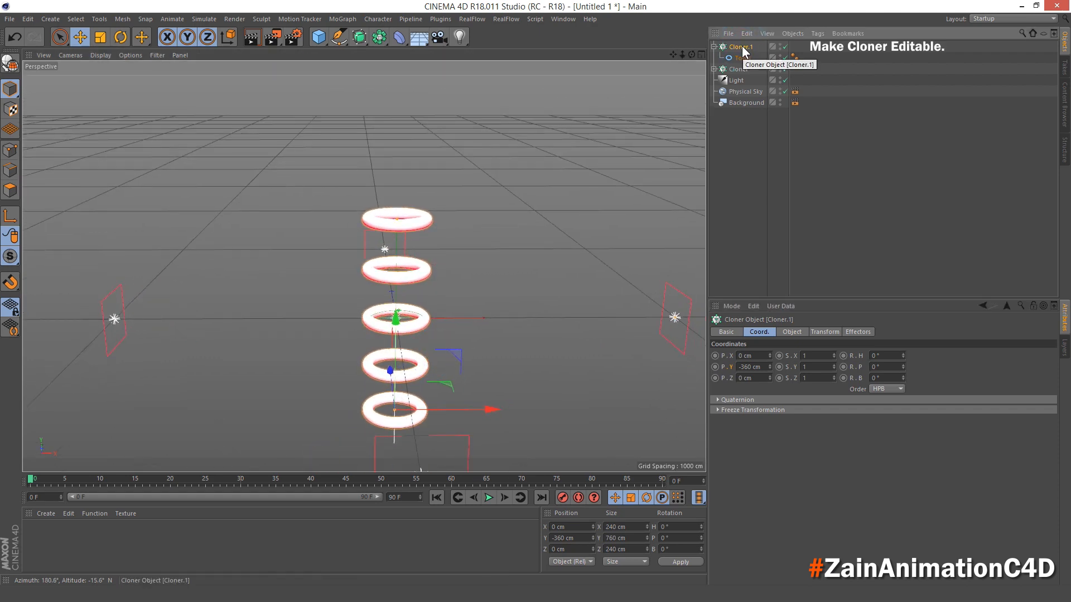
key("c")
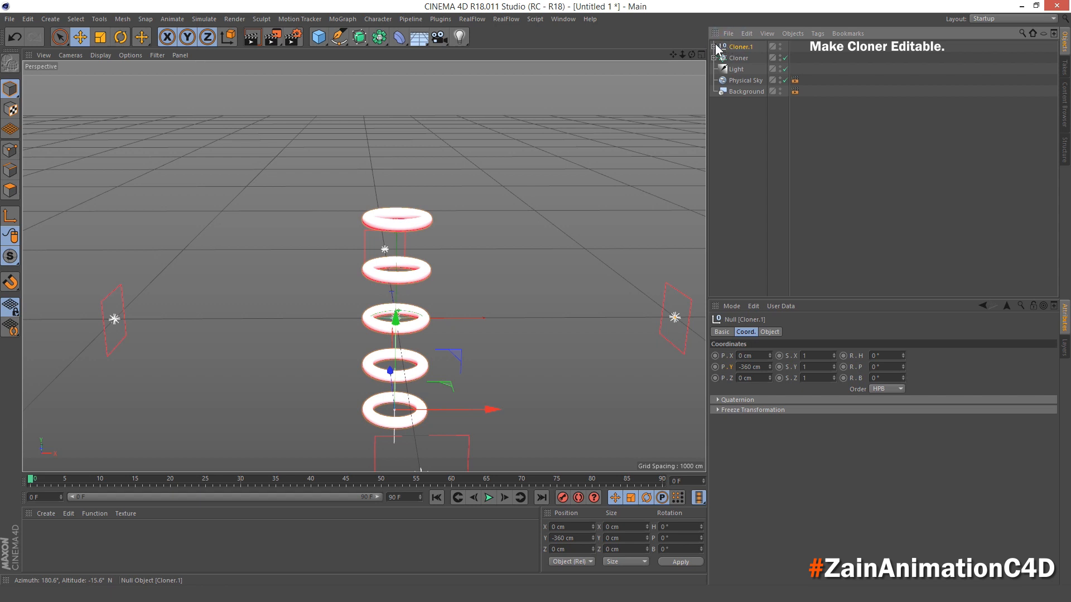
left_click(714, 47)
- Move all five toruses out of the converted cloner to the root level and delete the empty Cloner.1 null
left_click(741, 58)
left_click(747, 102, "shift")
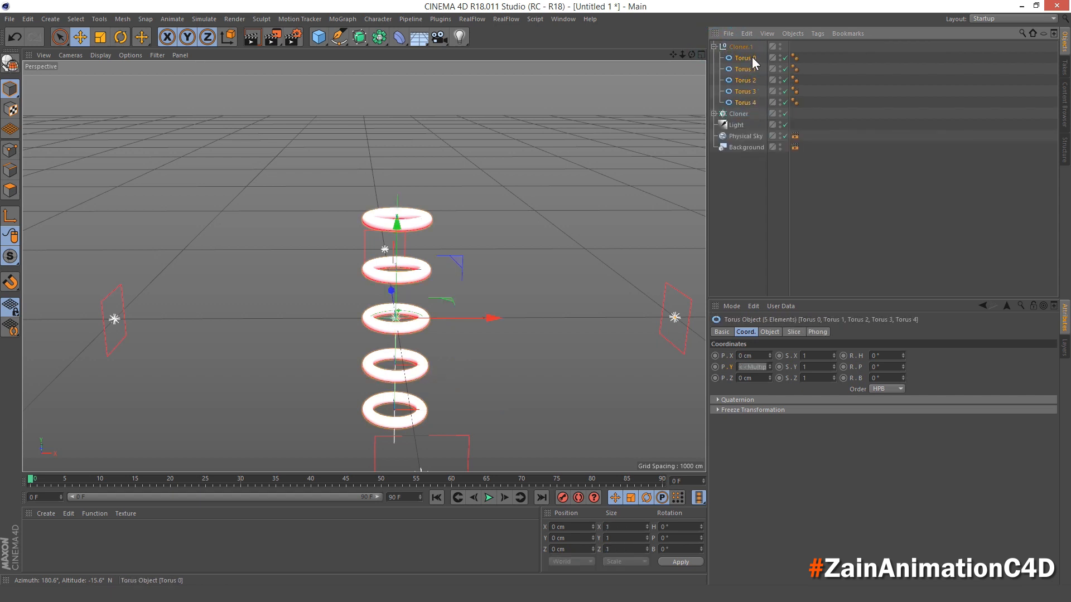
left_click_drag(751, 57, 753, 186)
left_click(742, 48)
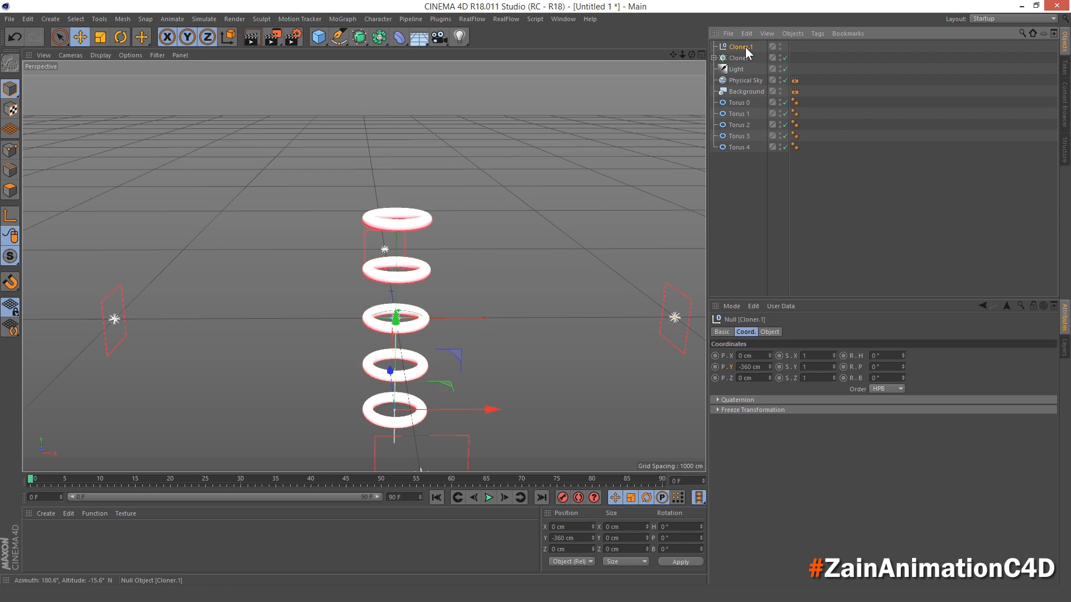
key("Delete")
- Rename Torus 0, Torus 1 and Torus 2 as 1, 2 and 3
double_click(738, 92)
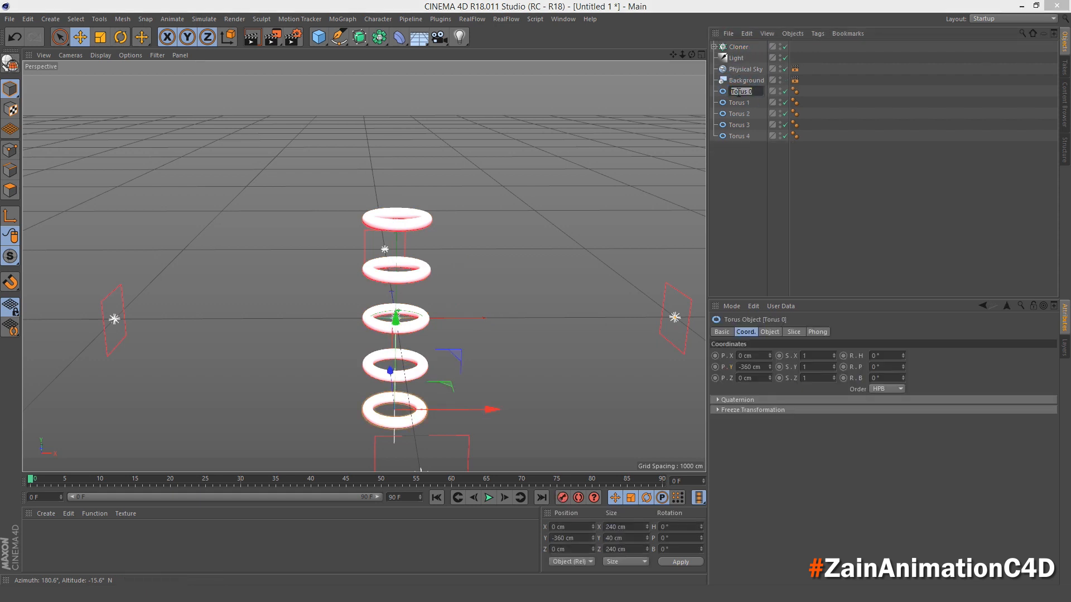
type("1")
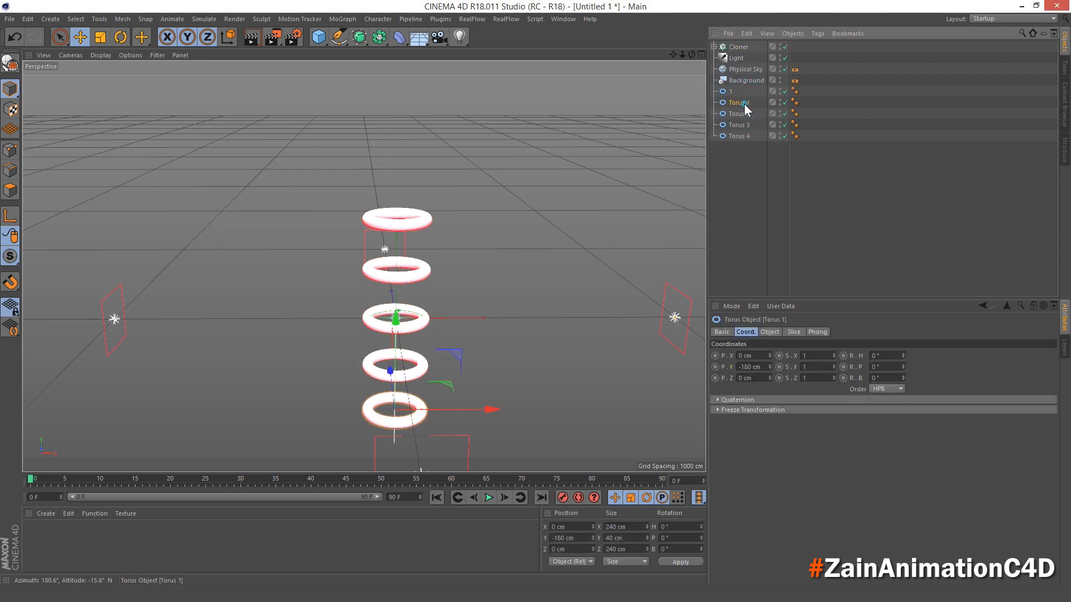
left_click(744, 104)
double_click(744, 104)
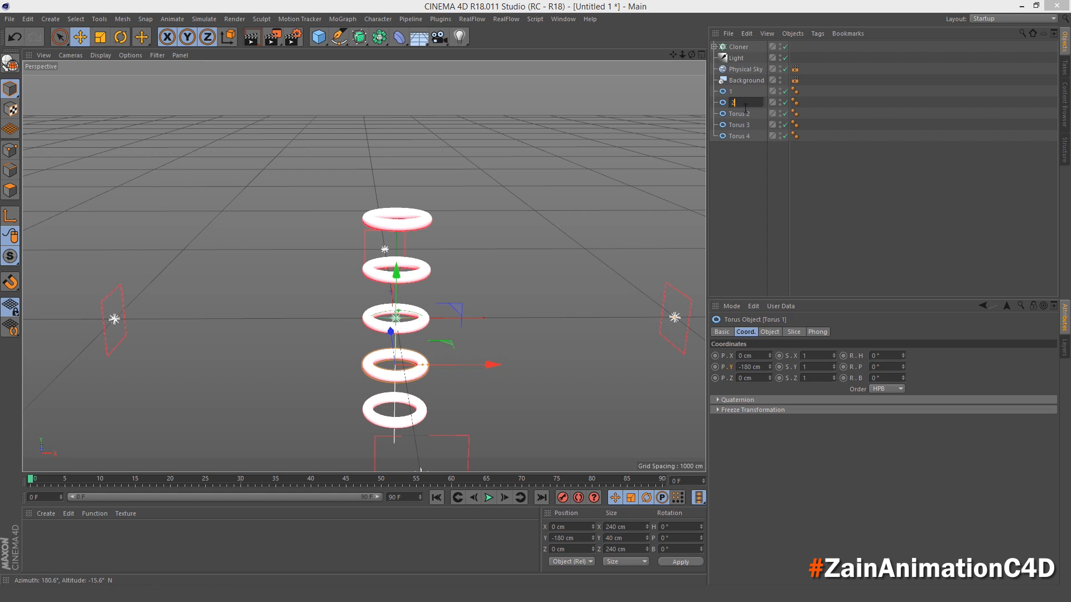
type("2")
left_click(762, 114)
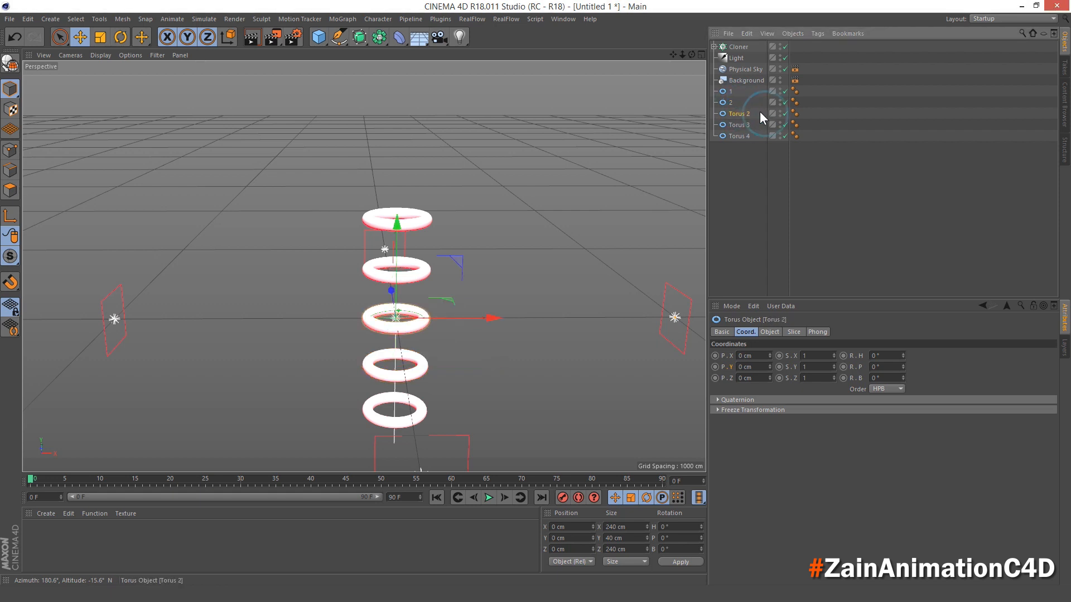
double_click(746, 113)
type("3")
key("Return")
- Rename Torus 3 and Torus 4 as 4 and 5, leaving no object selected
double_click(741, 124)
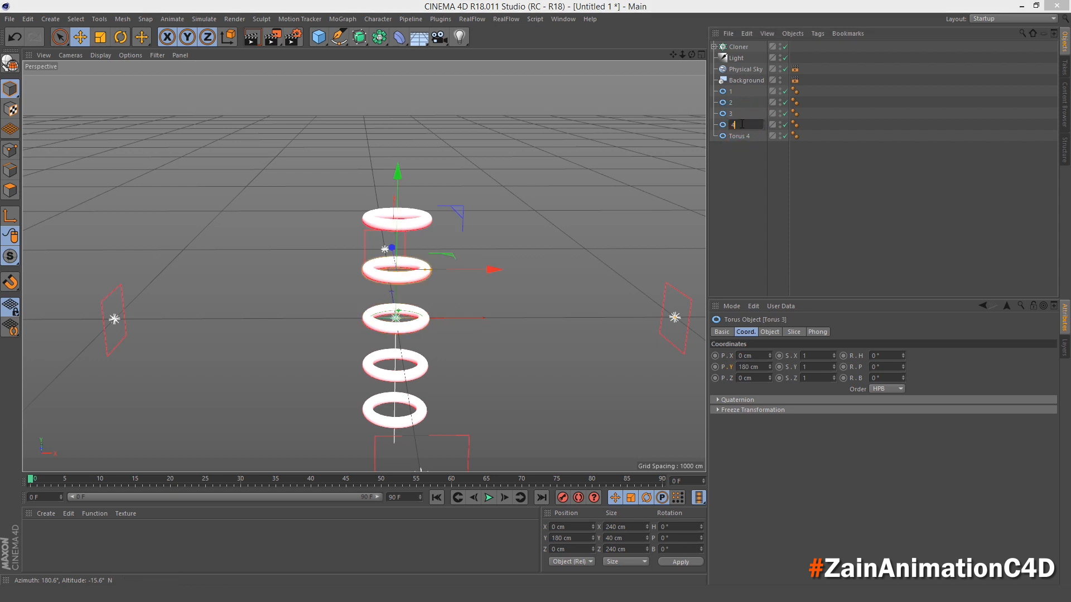
type("4")
key("Return")
double_click(740, 133)
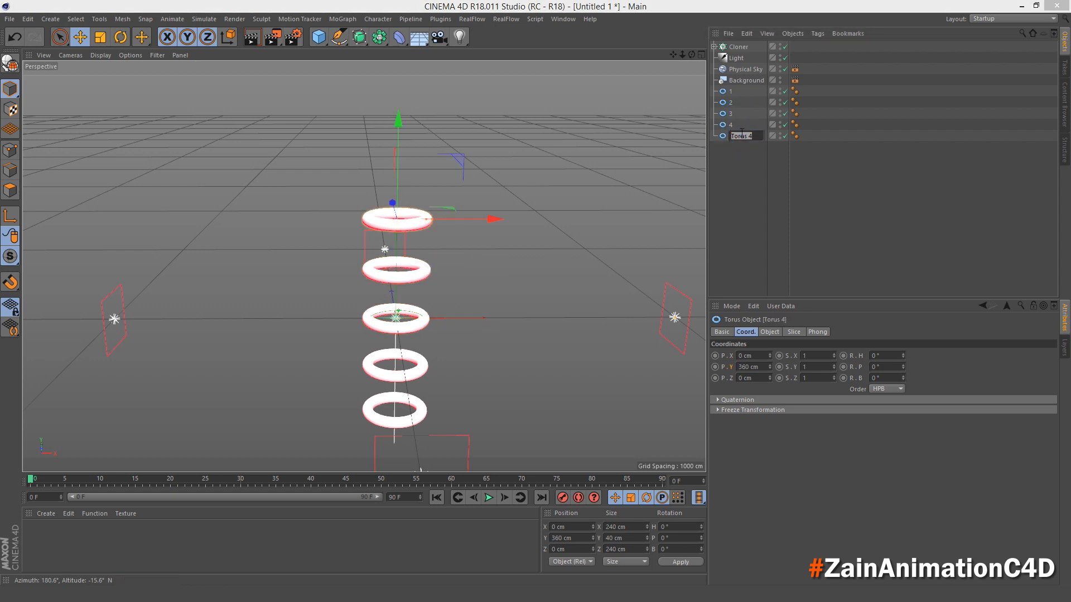
type("5")
key("Return")
left_click(739, 143)
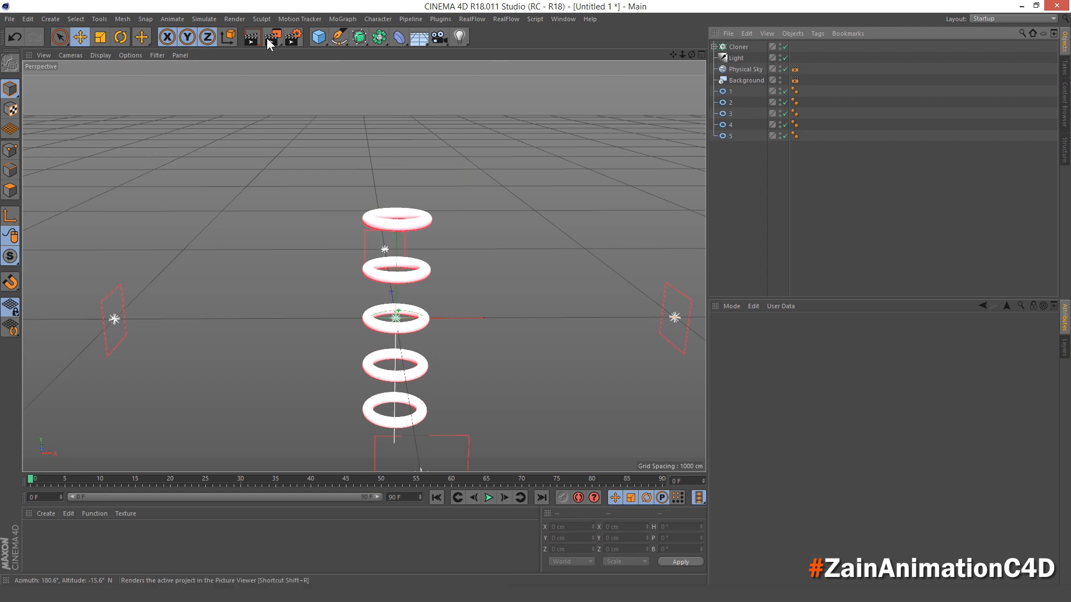
- Add a null object to the scene
left_click_drag(317, 41, 349, 49)
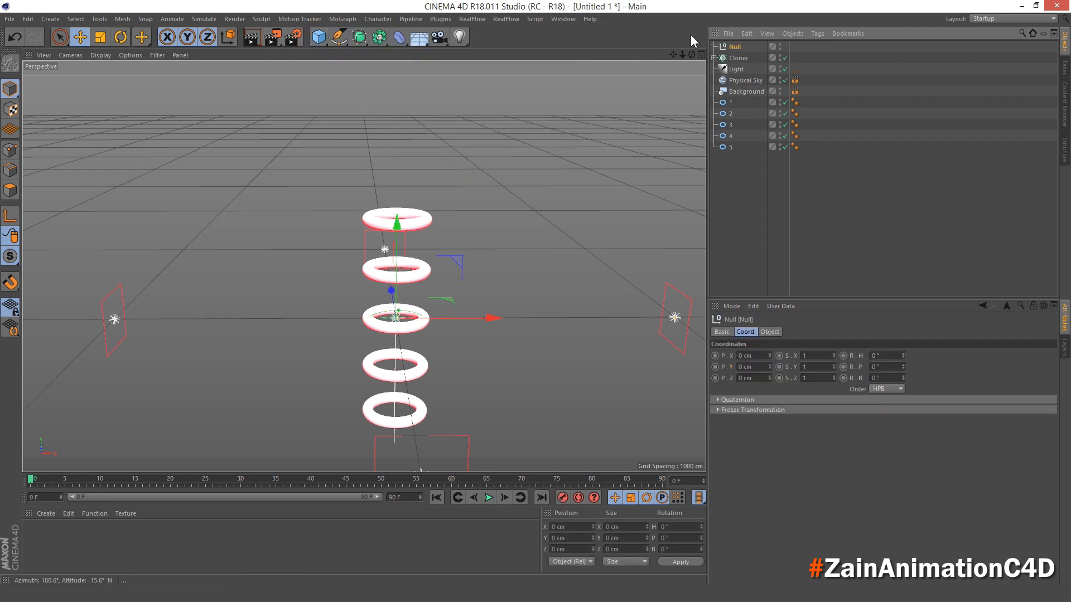
- Rename the null object Torus and move toruses 1 to 5 inside it
double_click(735, 46)
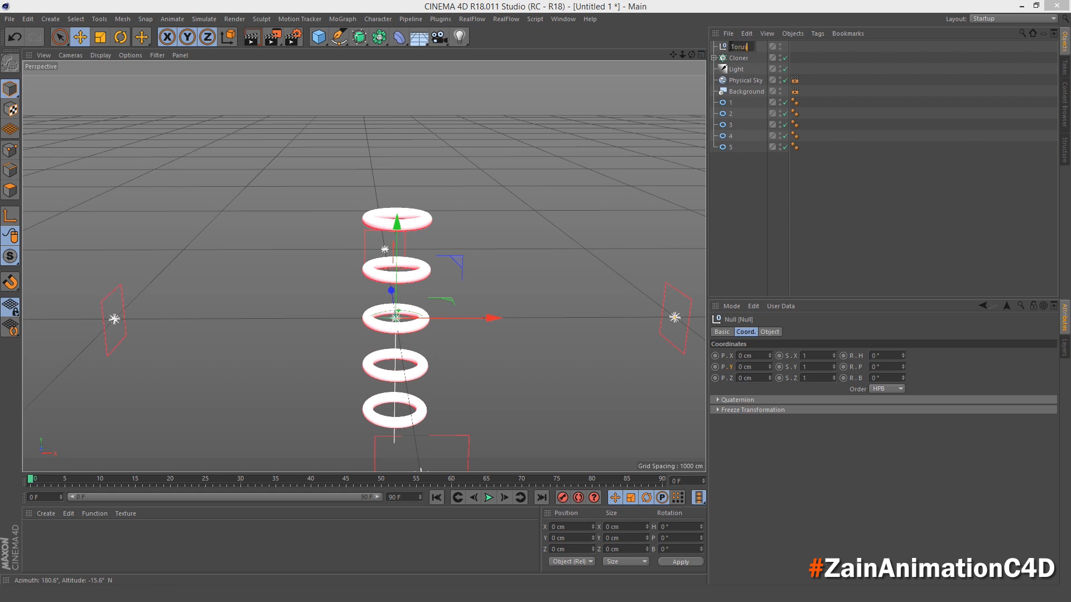
key("Return")
left_click(731, 103)
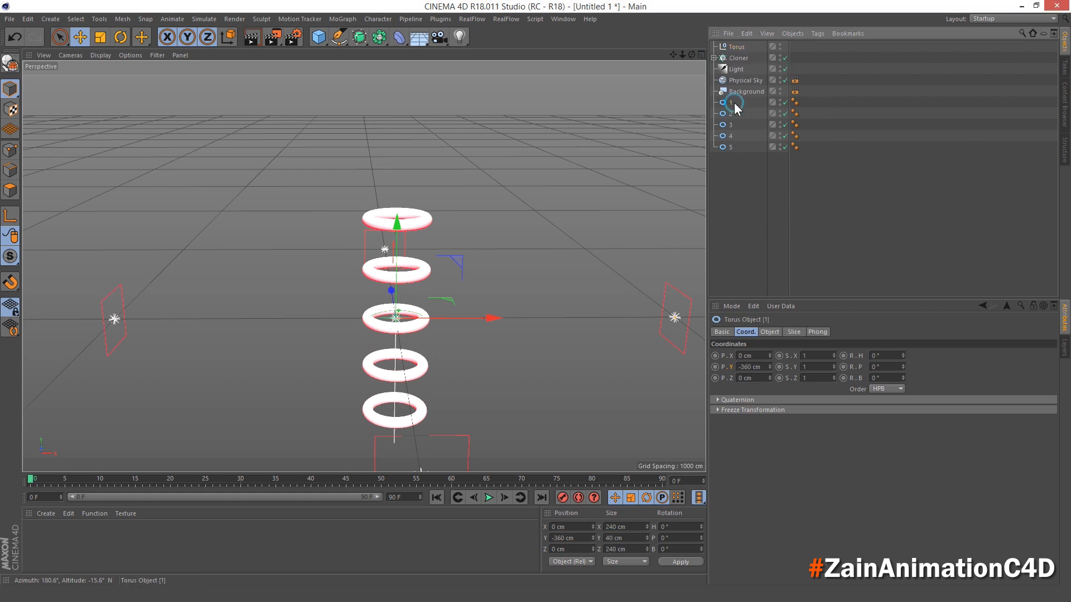
left_click(734, 147, "shift")
left_click_drag(734, 104, 743, 51)
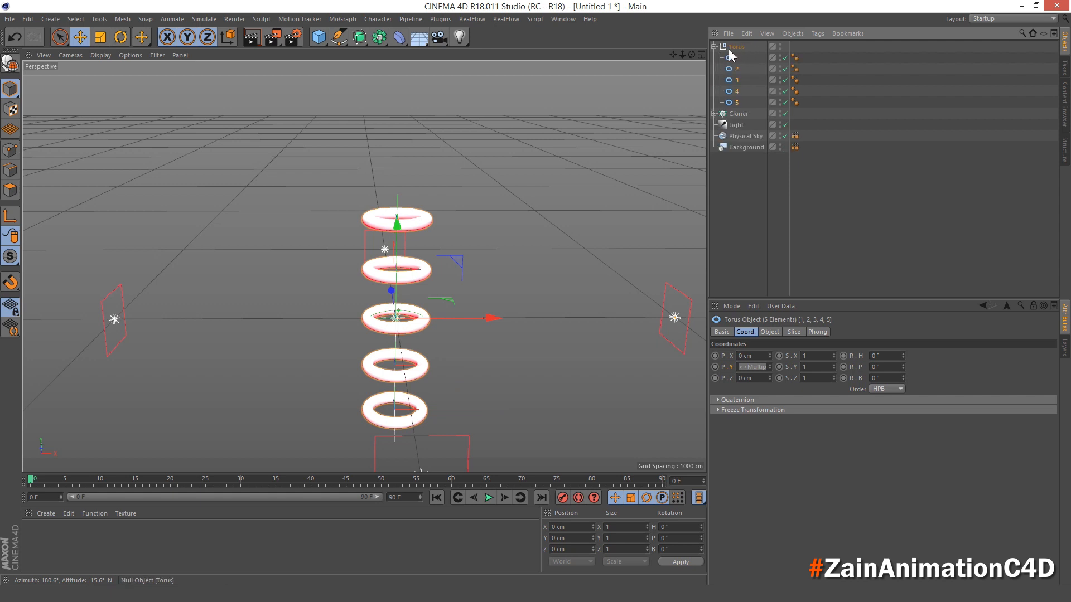
- Place the Torus null inside a Subdivision Surface generator and rename that generator Torus
left_click(737, 47)
left_click(714, 47)
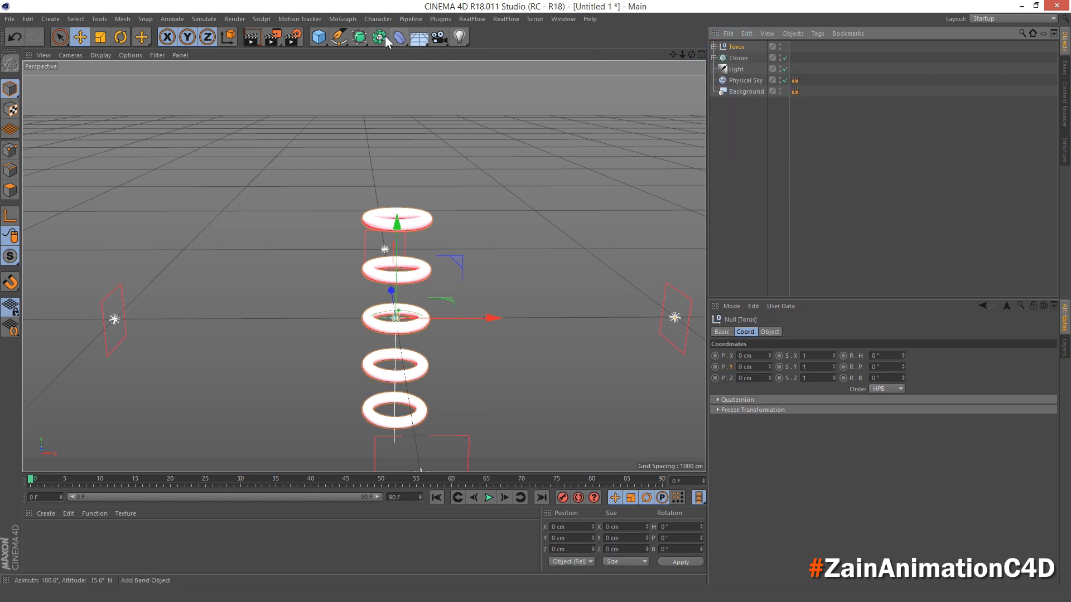
left_click_drag(360, 38, 417, 50, "alt")
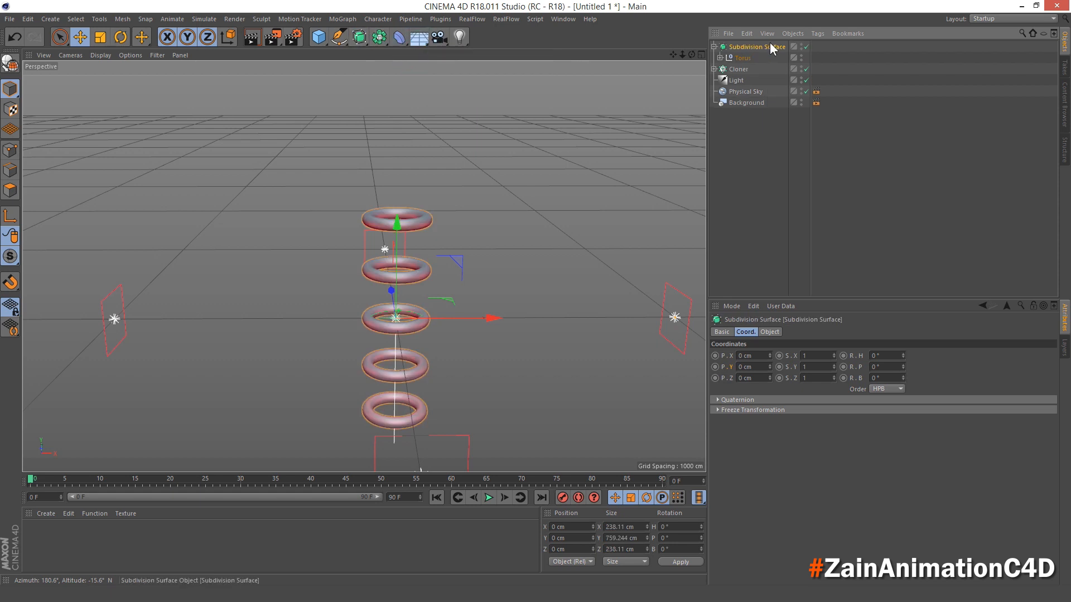
double_click(768, 47)
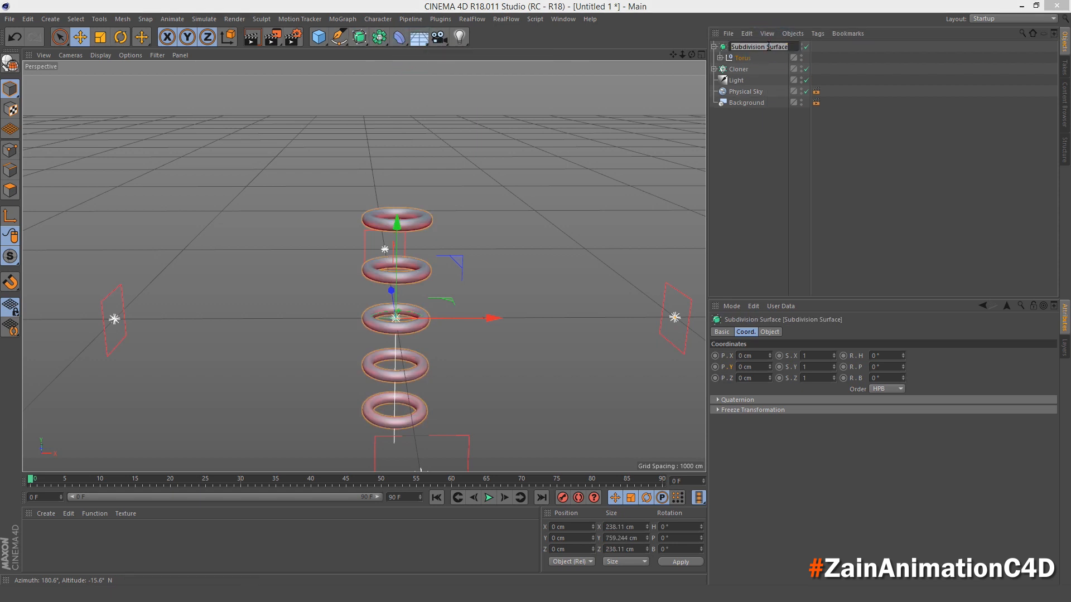
type("Torus")
key("Return")
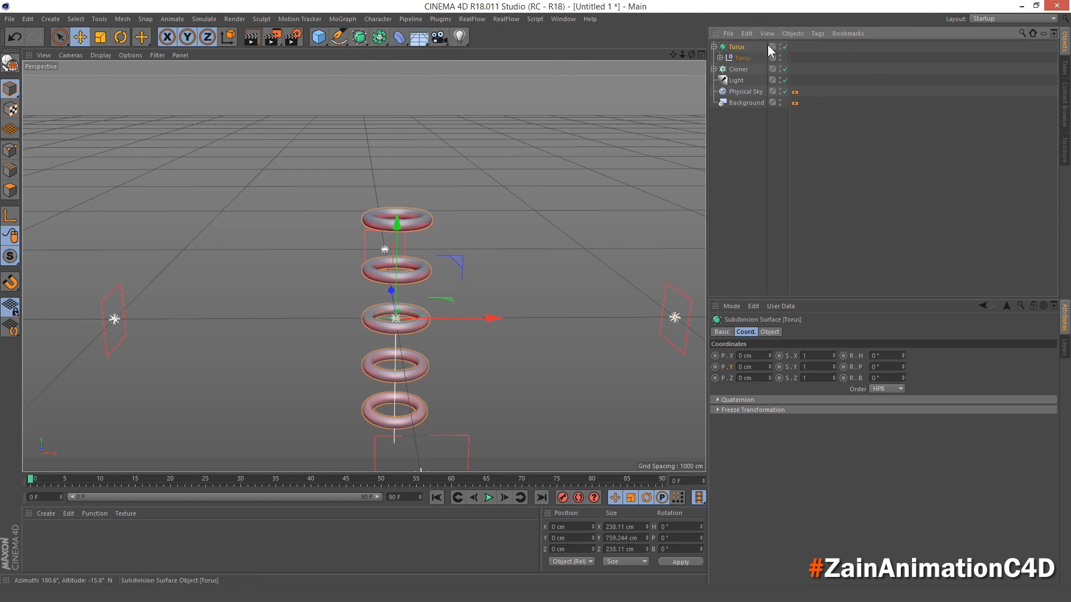
- Assign a Collider Body simulation tag to all five toruses inside the Torus null
left_click(719, 57)
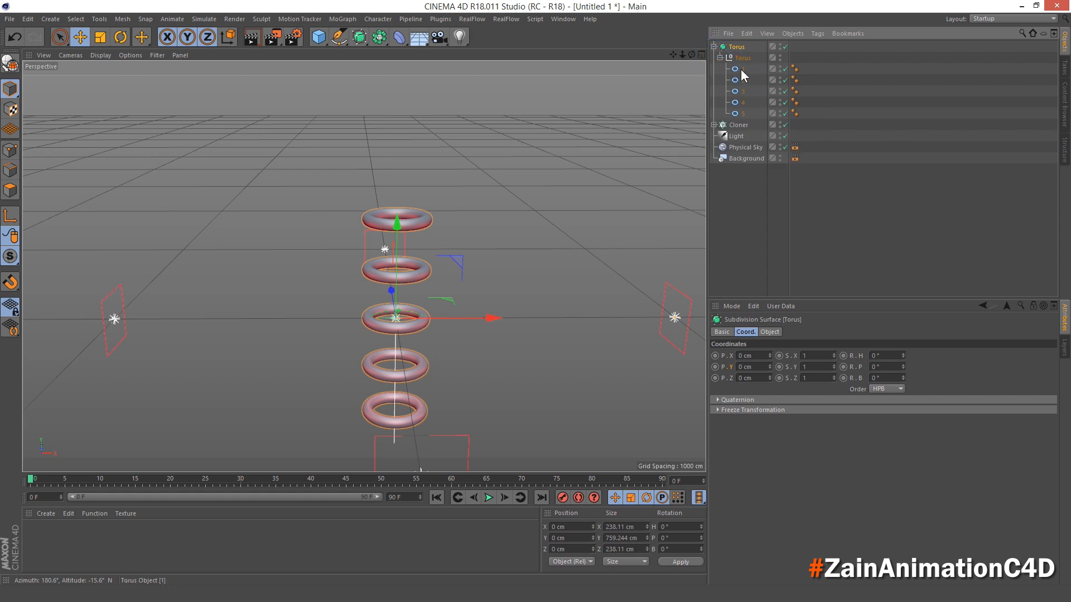
left_click(741, 69)
left_click(742, 113, "shift")
right_click(741, 90)
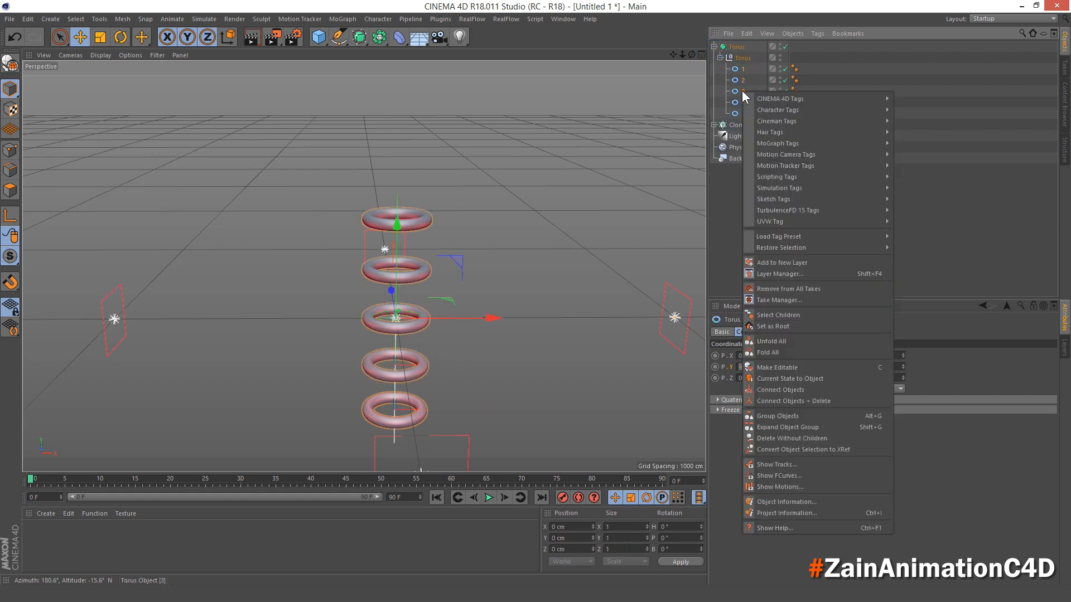
mouse_move(798, 188)
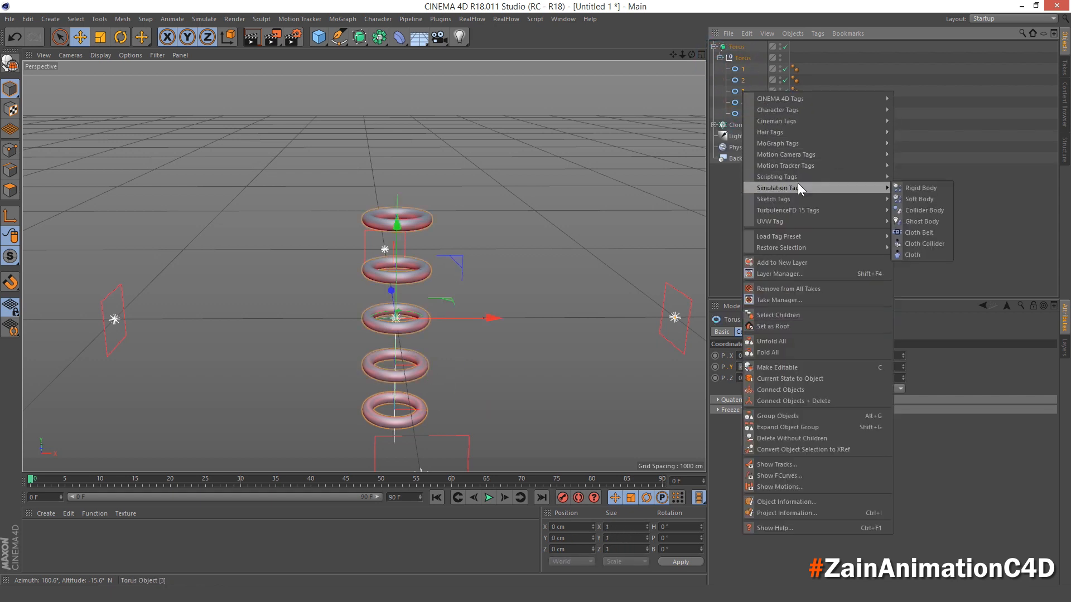
left_click(943, 210)
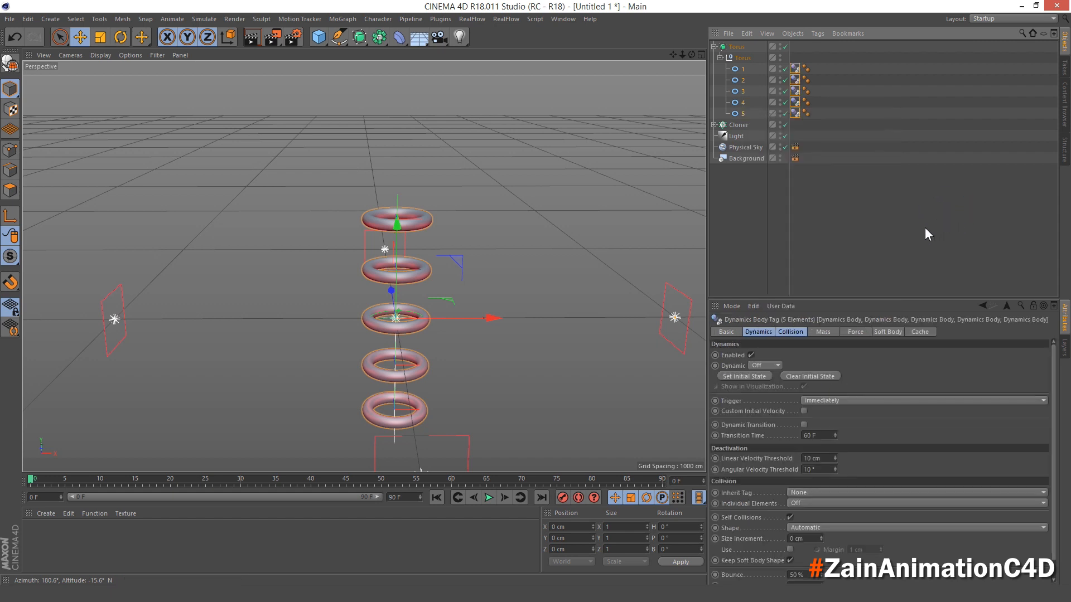
- Set the collision shape of the five collider tags to Static Mesh and collapse the Torus hierarchy
left_click(793, 334)
left_click(815, 392)
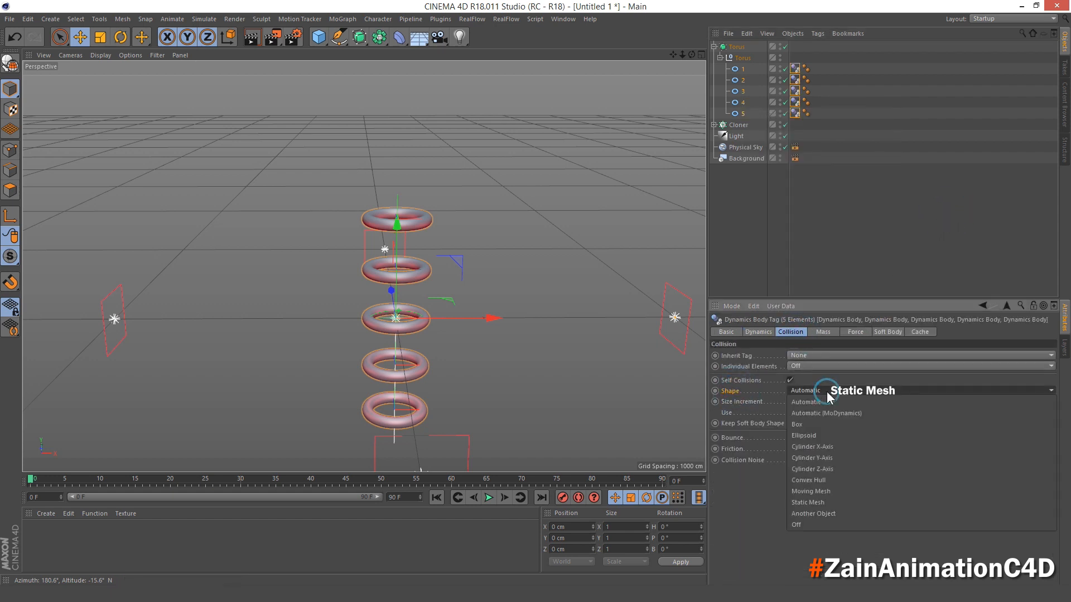
left_click(825, 504)
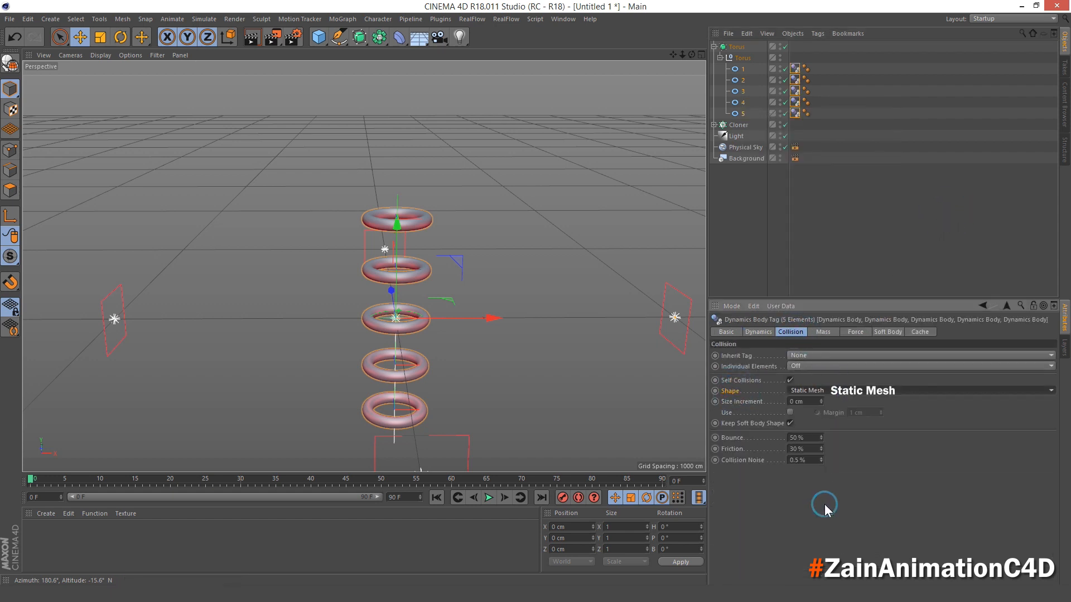
left_click(735, 193)
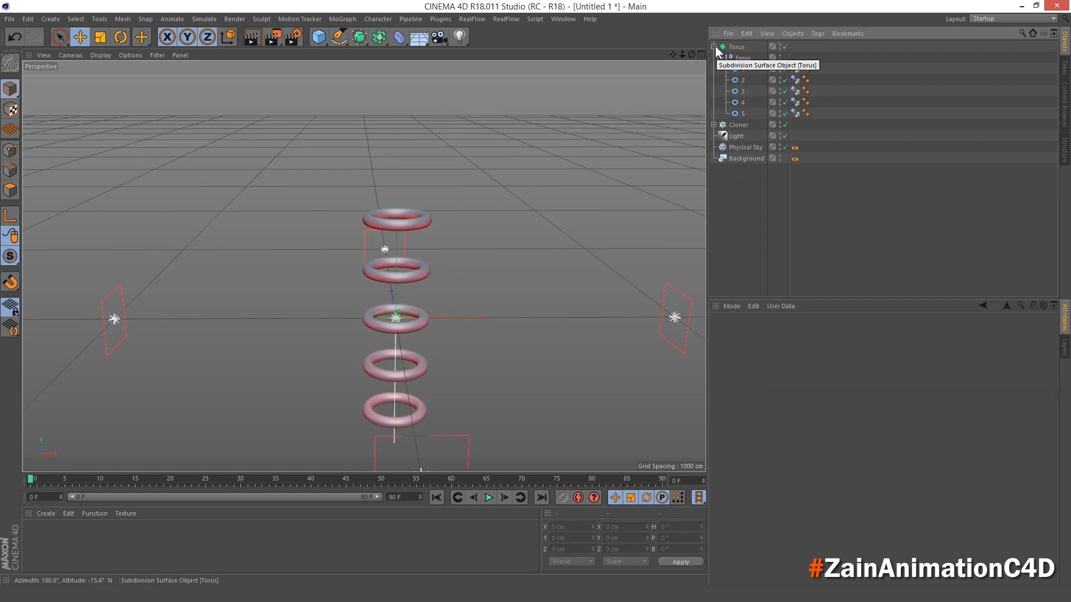
left_click(714, 47)
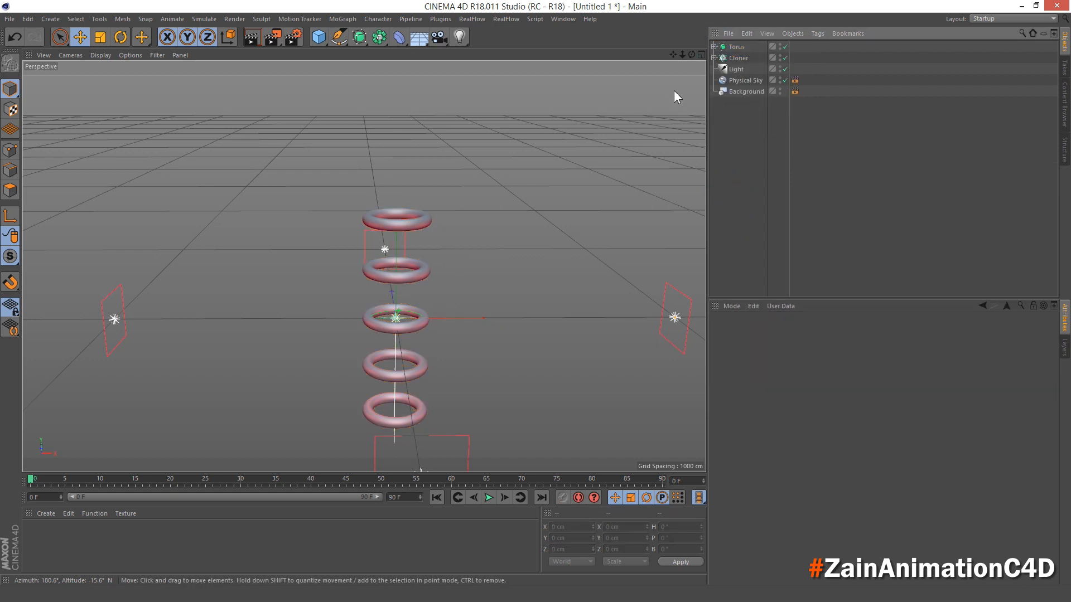
- Set the X position of toruses 2 and 4 to -70 cm, leaving no object selected
left_click(714, 48)
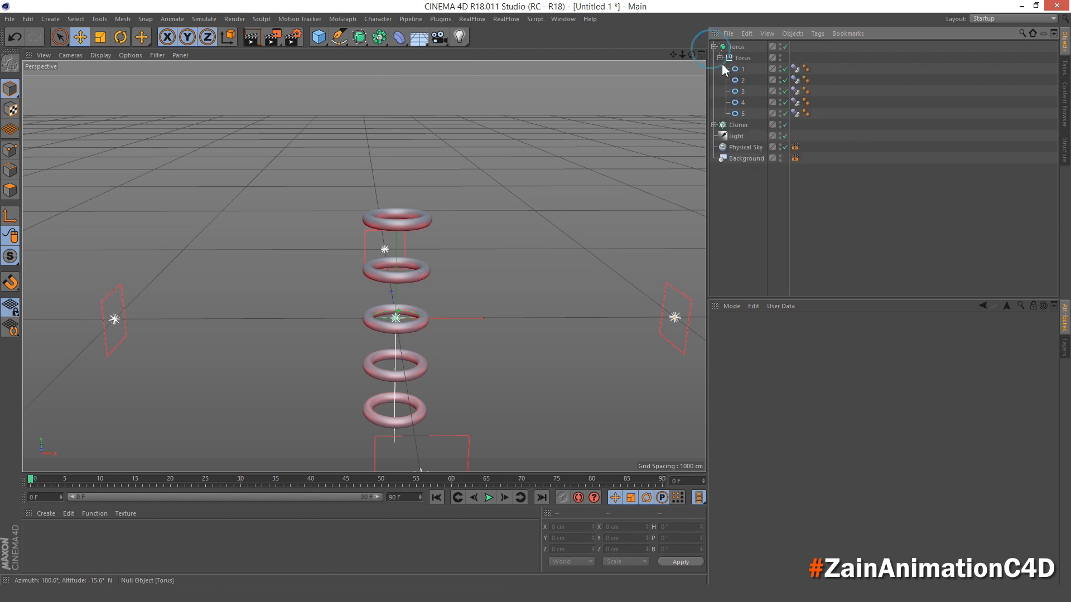
scroll(457, 183, "down", 2)
middle_click(450, 181)
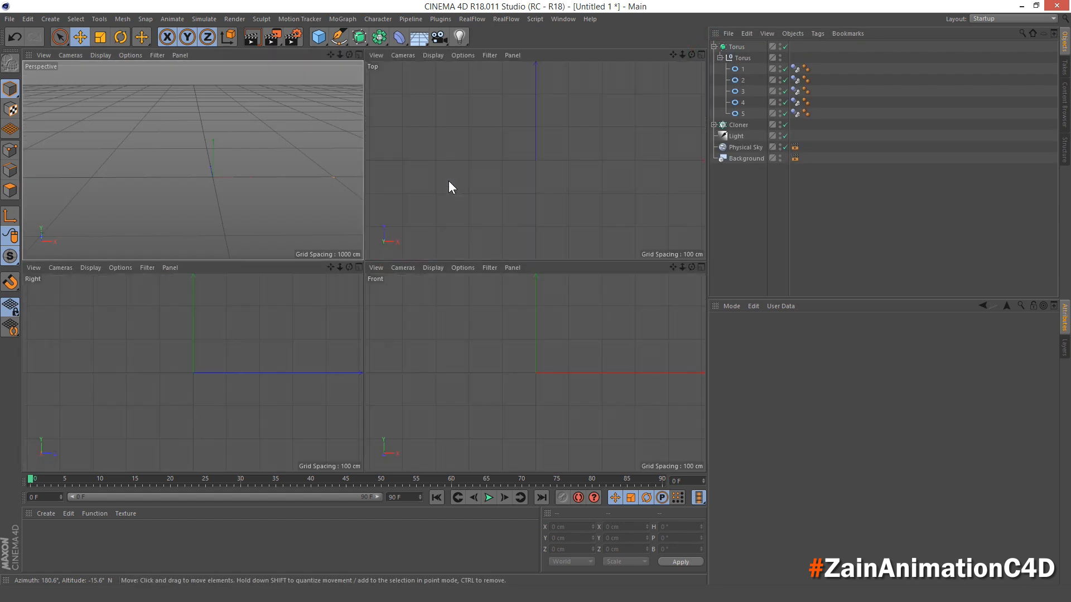
middle_click(249, 142)
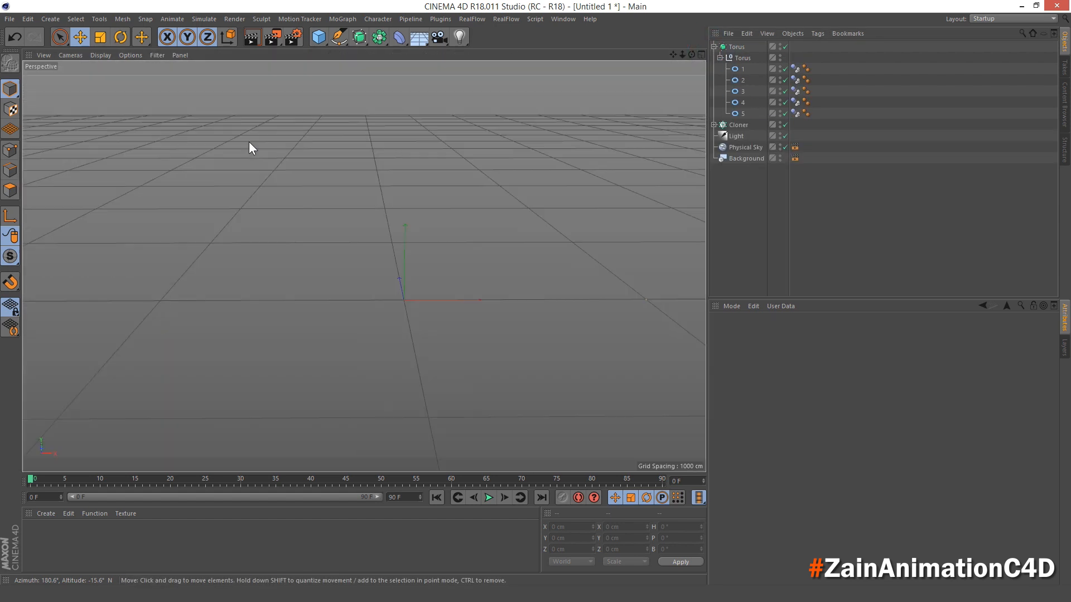
left_click(741, 81)
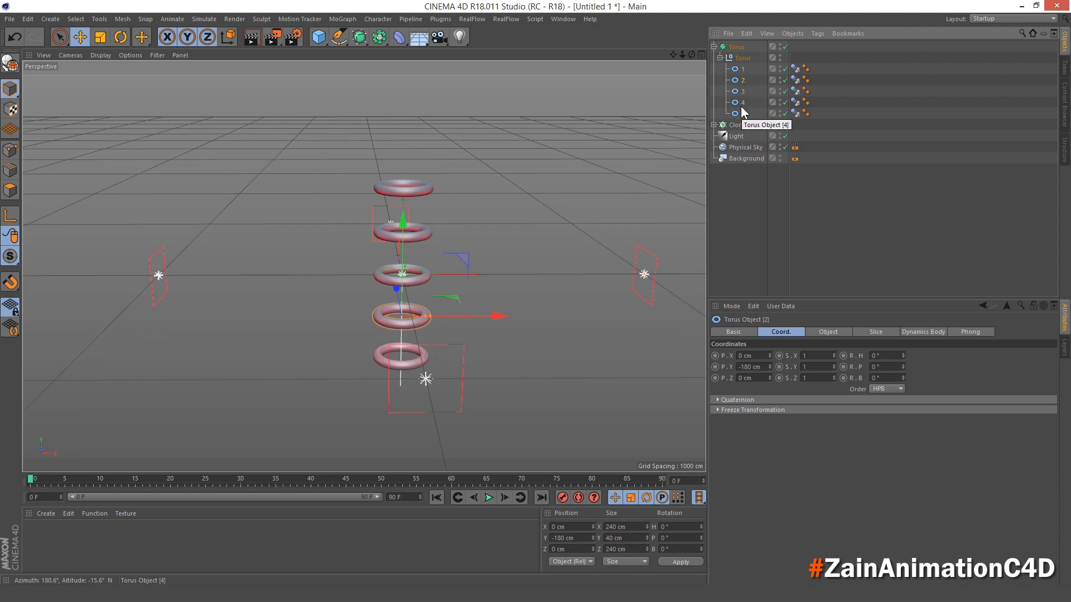
left_click(741, 103, "ctrl")
middle_click(519, 148)
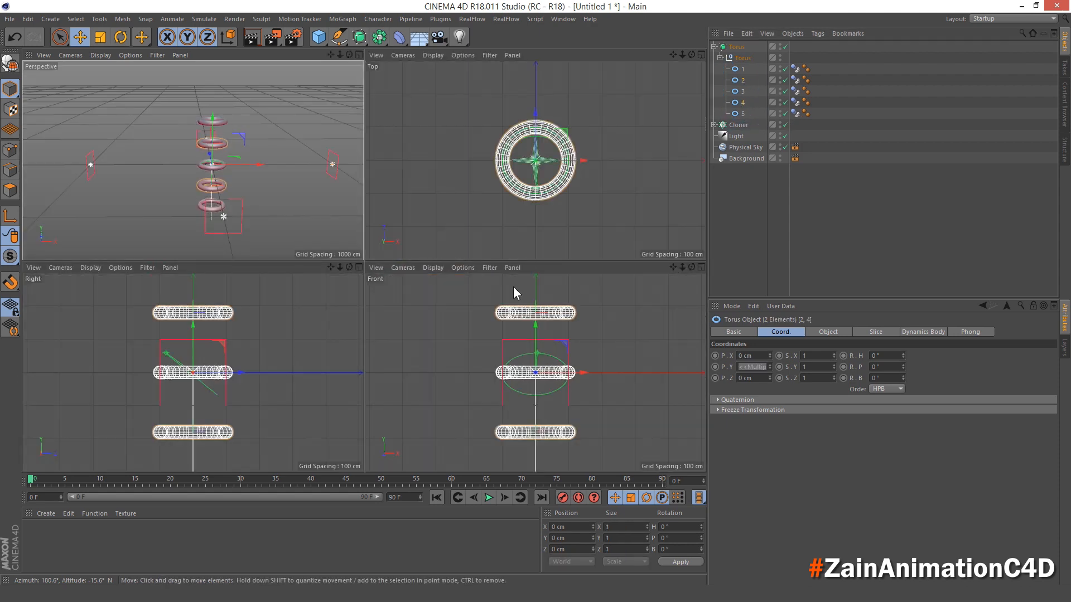
middle_click(491, 312)
scroll(448, 213, "down", 3)
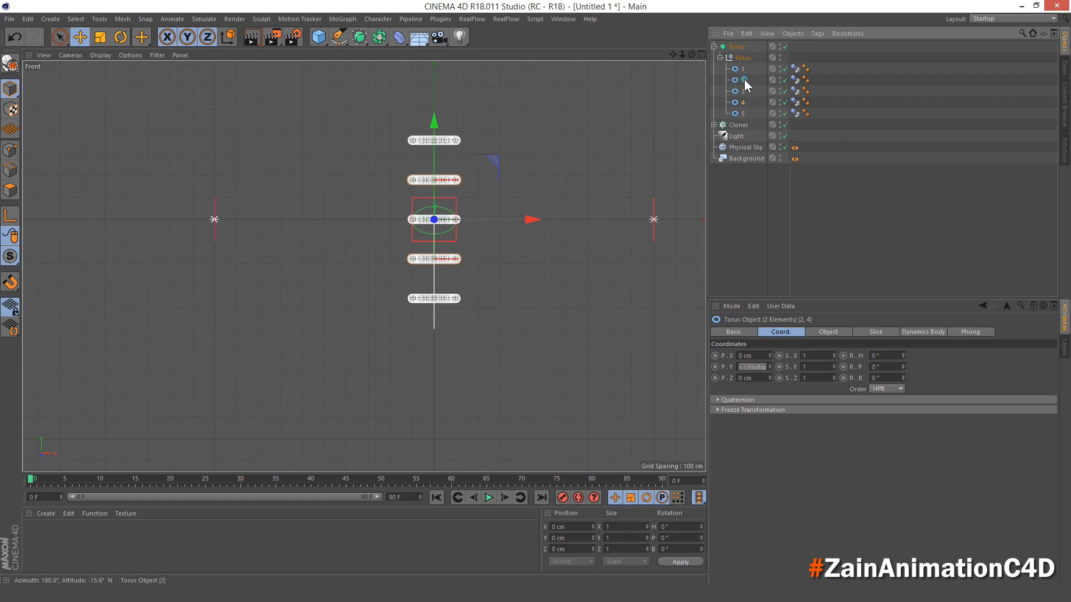
left_click(744, 79)
left_click(744, 104, "ctrl")
double_click(761, 357)
type("-")
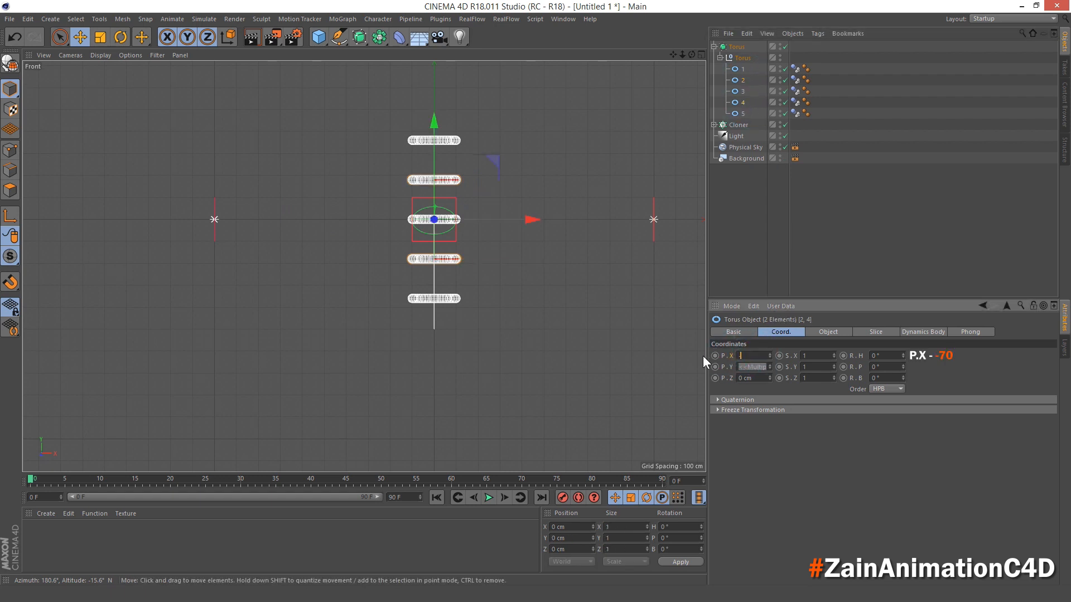
type("70")
key("Return")
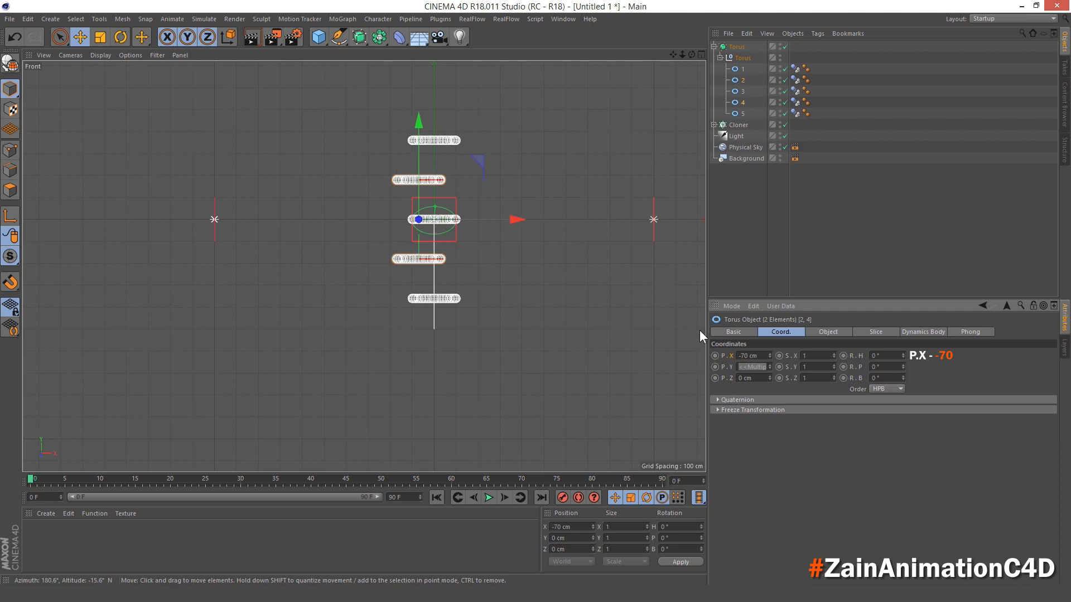
left_click(569, 153)
- Collapse the Torus hierarchy and add a sphere primitive to the scene
middle_click(568, 152)
middle_click(268, 154)
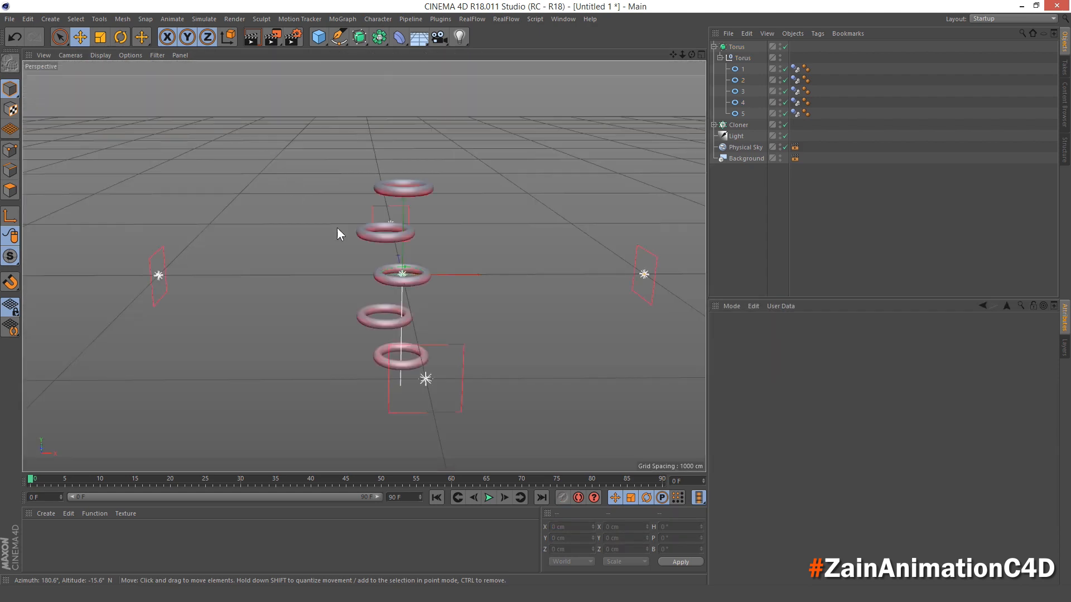
left_click_drag(337, 227, 391, 274, "alt")
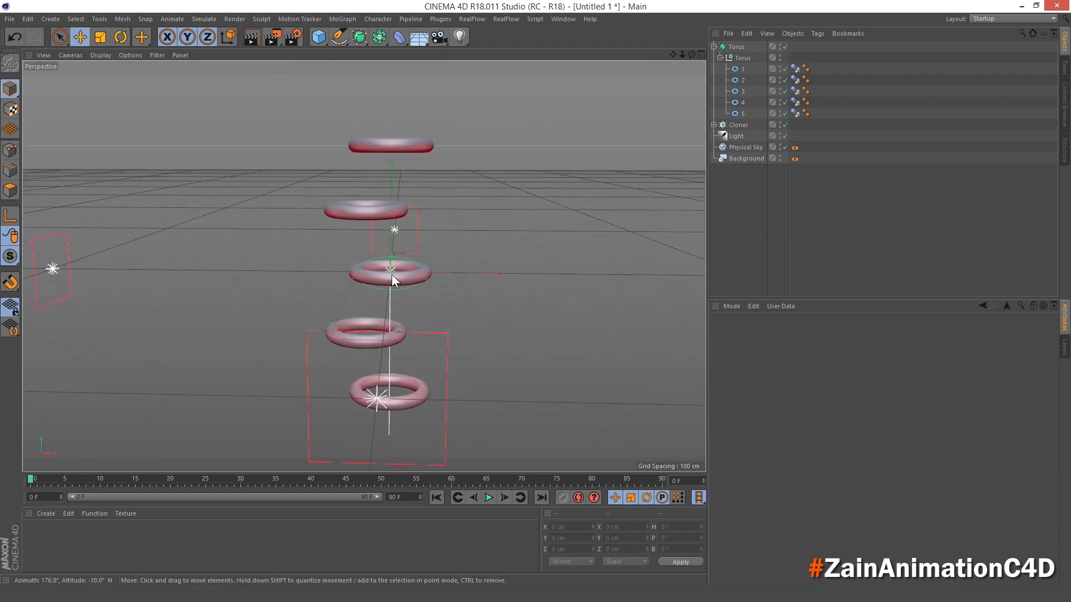
scroll(392, 275, "up", 2)
left_click(714, 46)
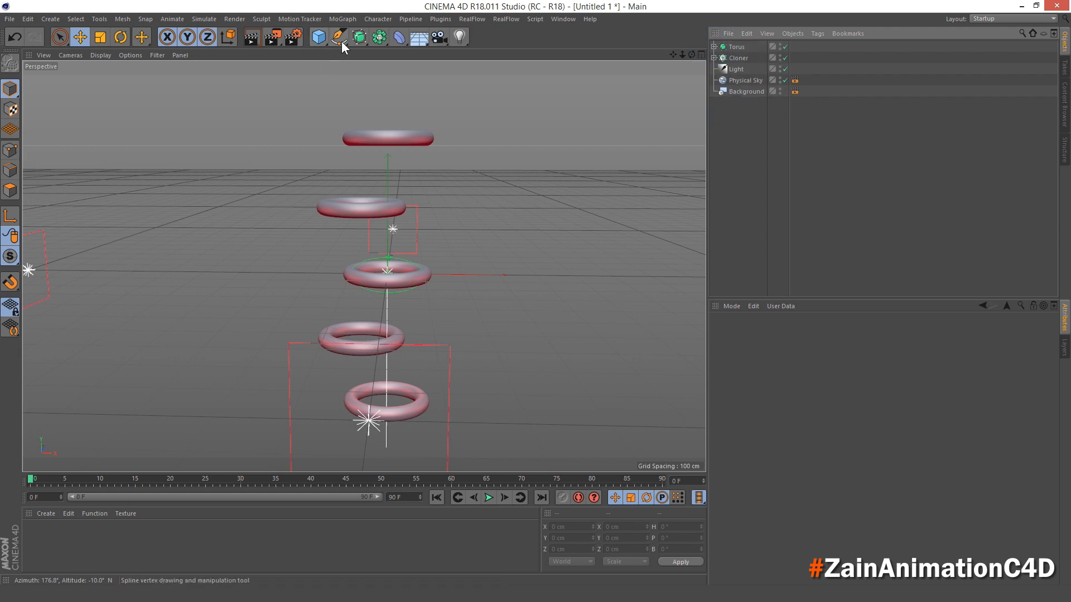
left_click(321, 41)
left_click(477, 64)
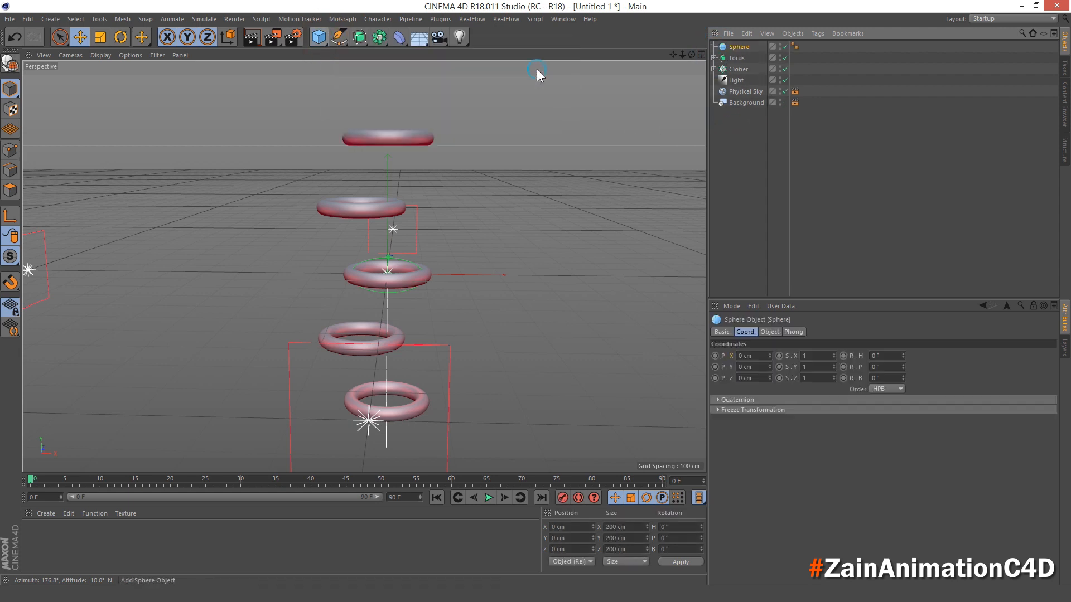
- Set the sphere's radius to 96 cm and its type to Icosahedron
left_click(770, 331)
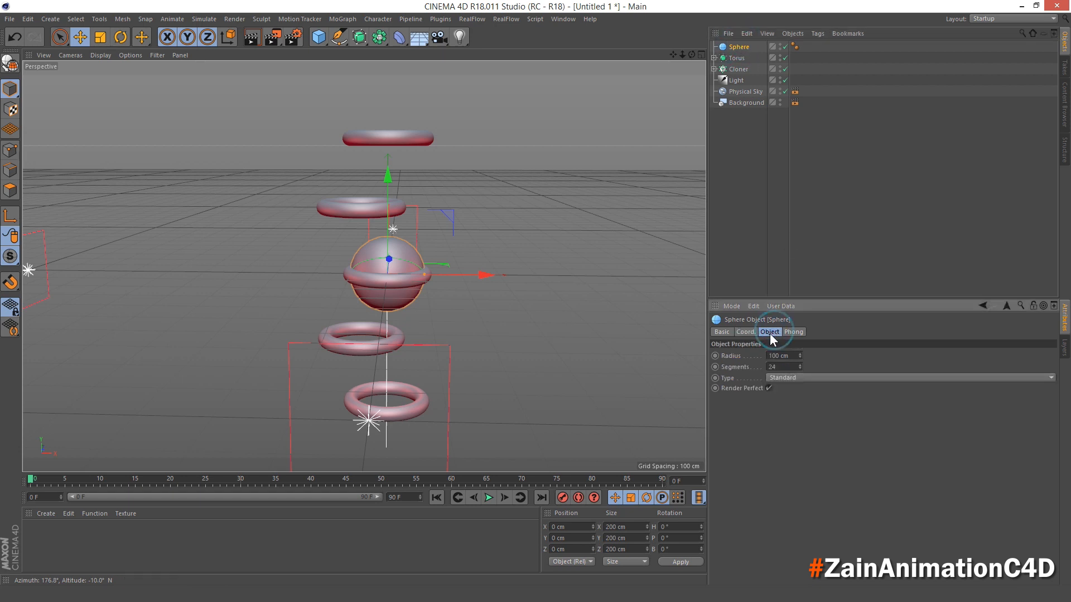
left_click_drag(791, 355, 741, 367)
type("96")
key("Return")
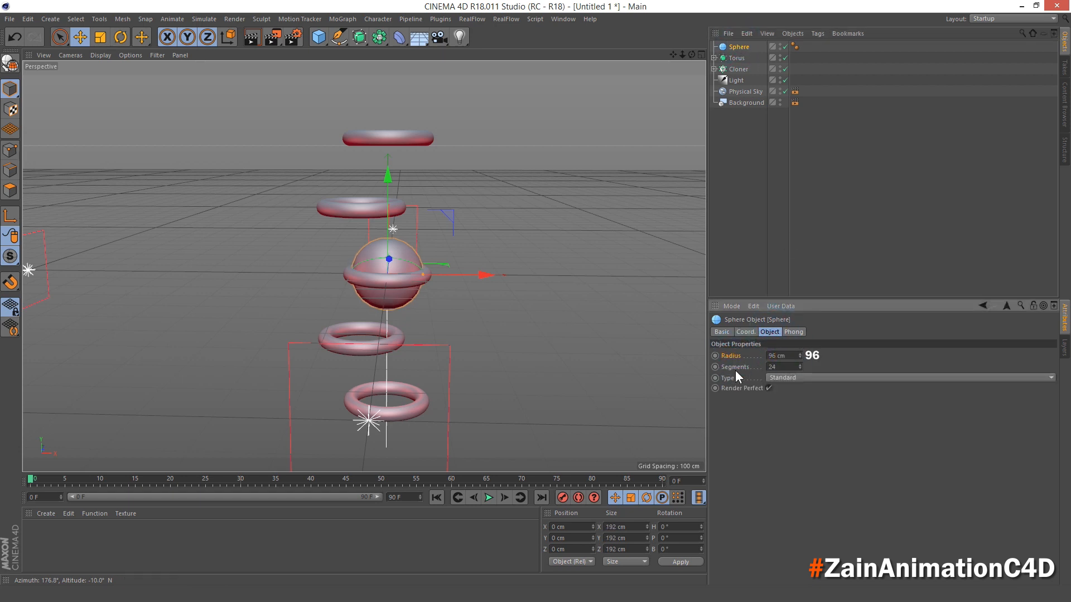
left_click(732, 378)
left_click(772, 378)
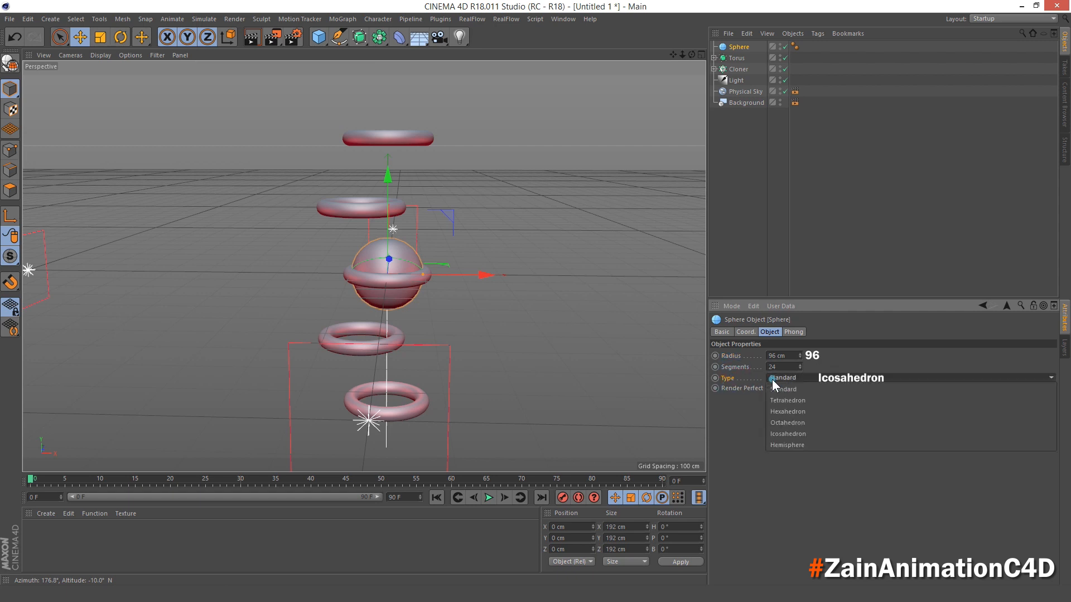
left_click(825, 433)
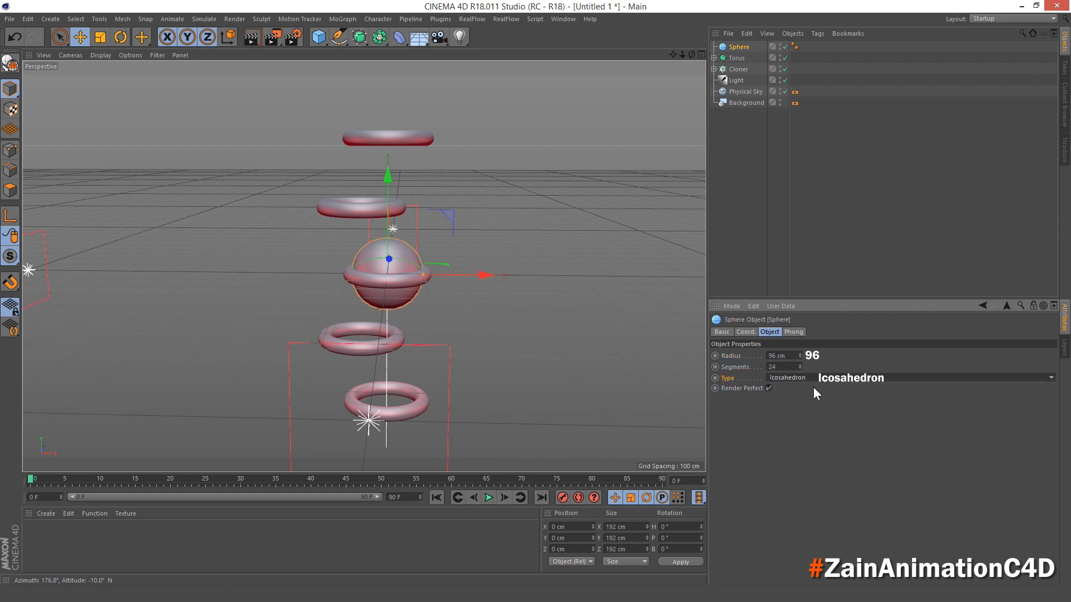
- Raise the sphere above the torus stack by setting its Y position to 800 cm
left_click(744, 44)
left_click(747, 332)
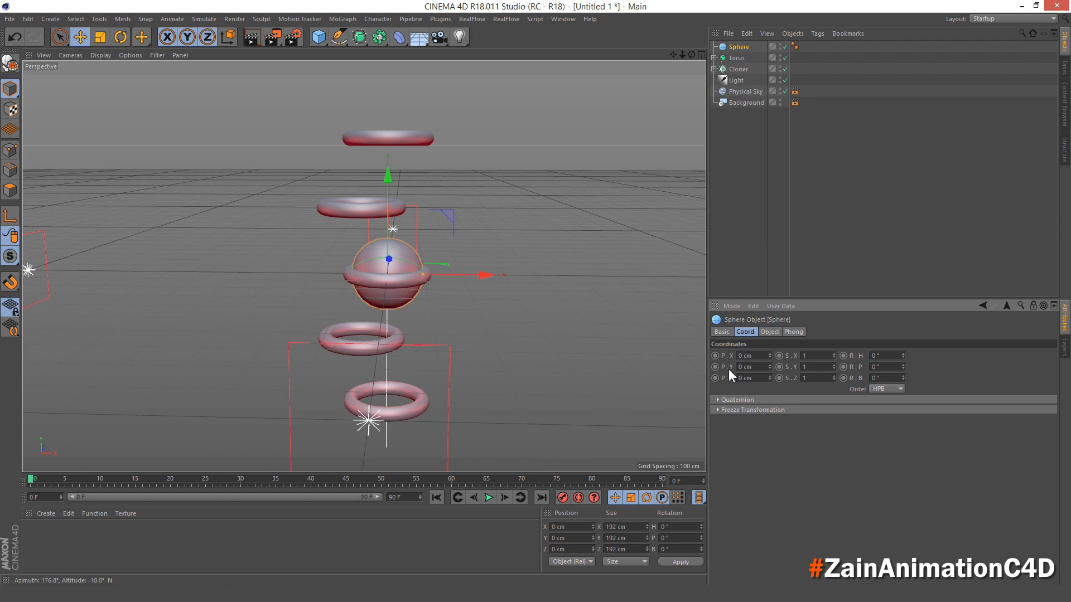
left_click_drag(756, 367, 721, 369)
type("800")
key("Return")
scroll(463, 145, "down", 3)
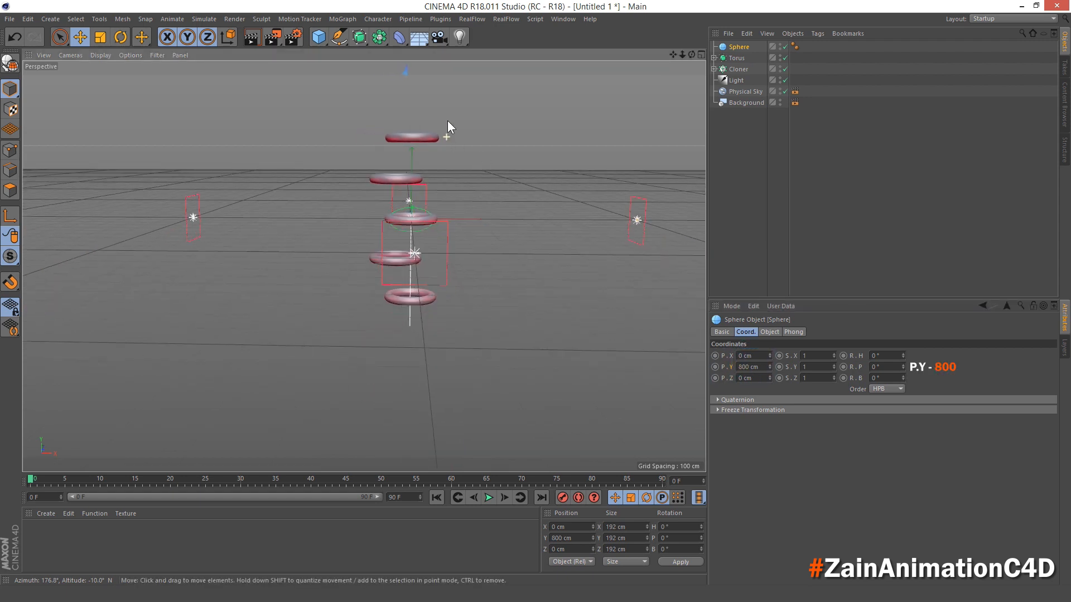
scroll(447, 129, "down", 5)
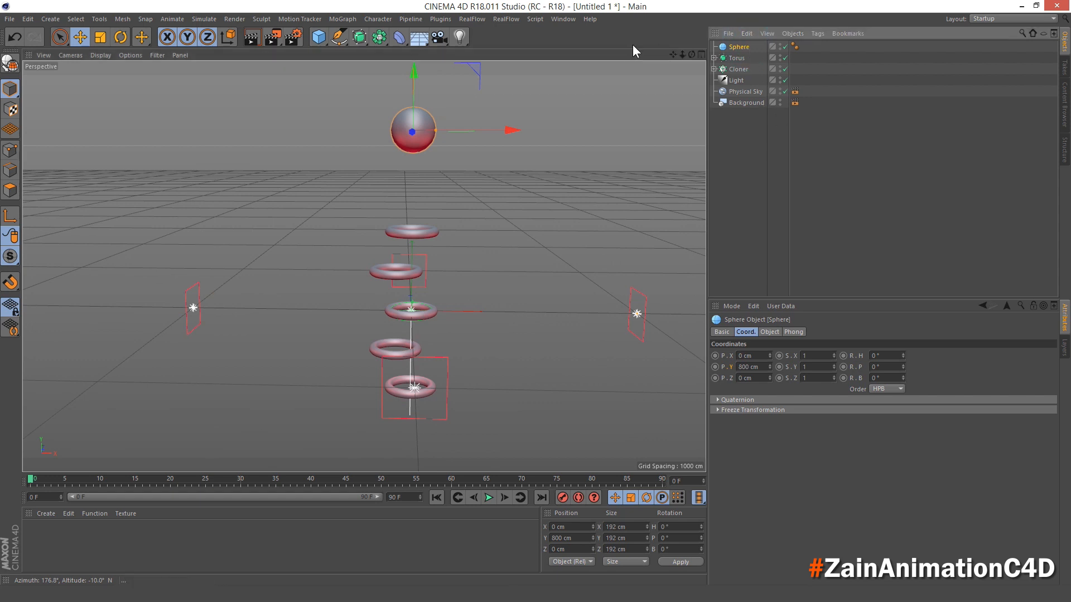
- Wrap the sphere in a Subdivision Surface generator and rename the generator Sphere
left_click(360, 37)
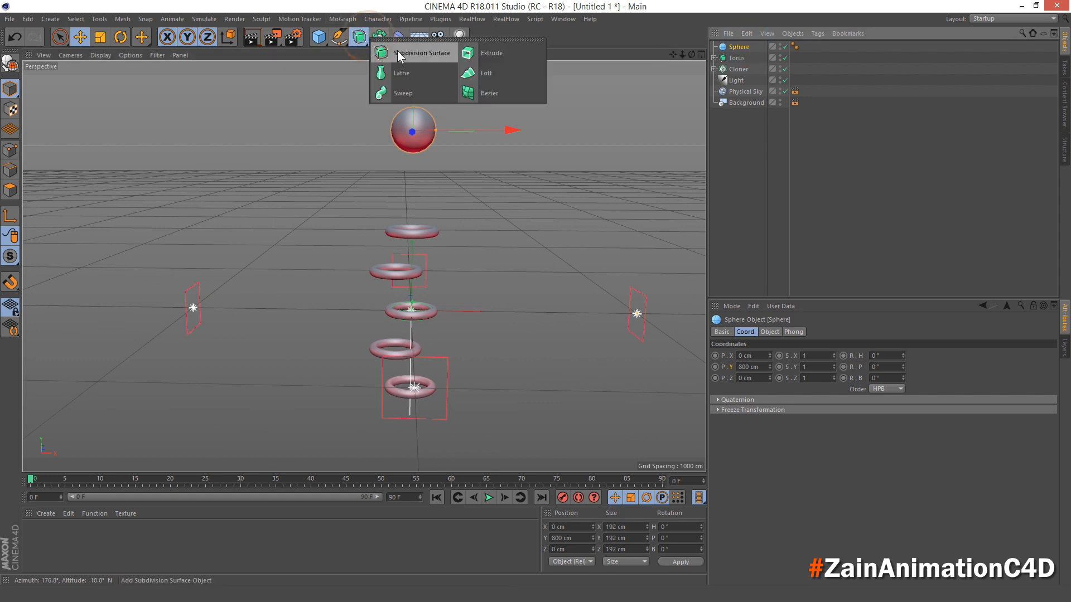
left_click(397, 52, "alt")
double_click(753, 47)
type("Sphere")
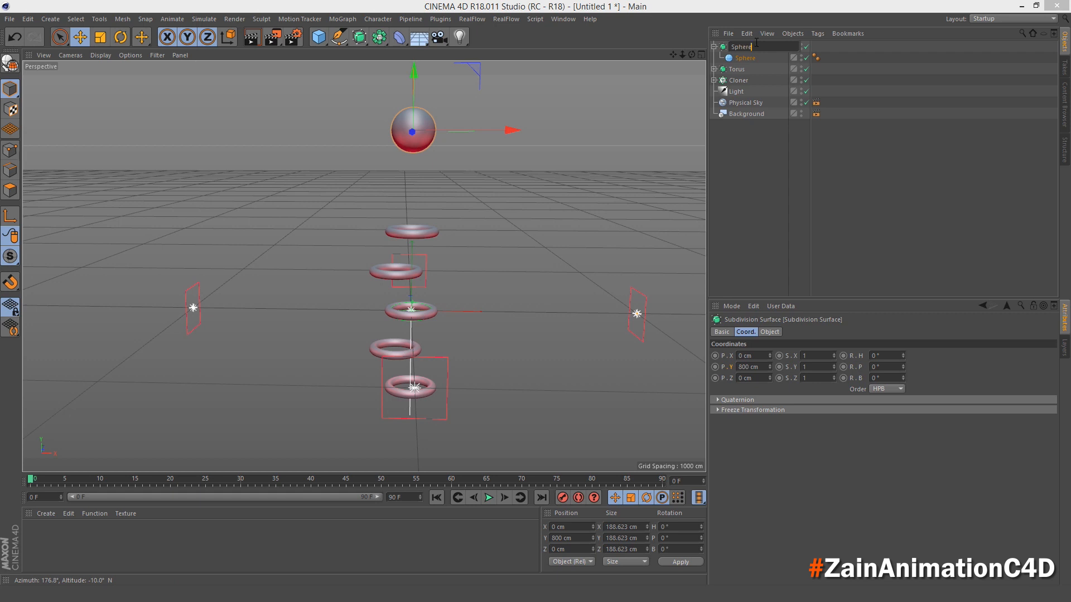
key("Return")
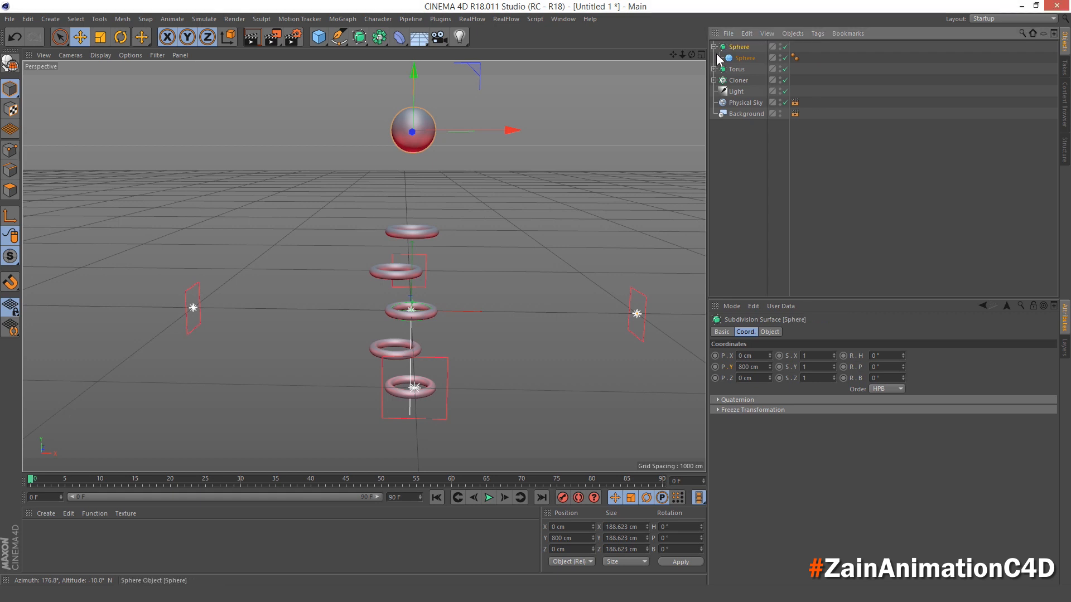
- Add a Soft Body simulation tag to the sphere primitive nested under the Subdivision Surface
left_click(734, 58)
right_click(736, 58)
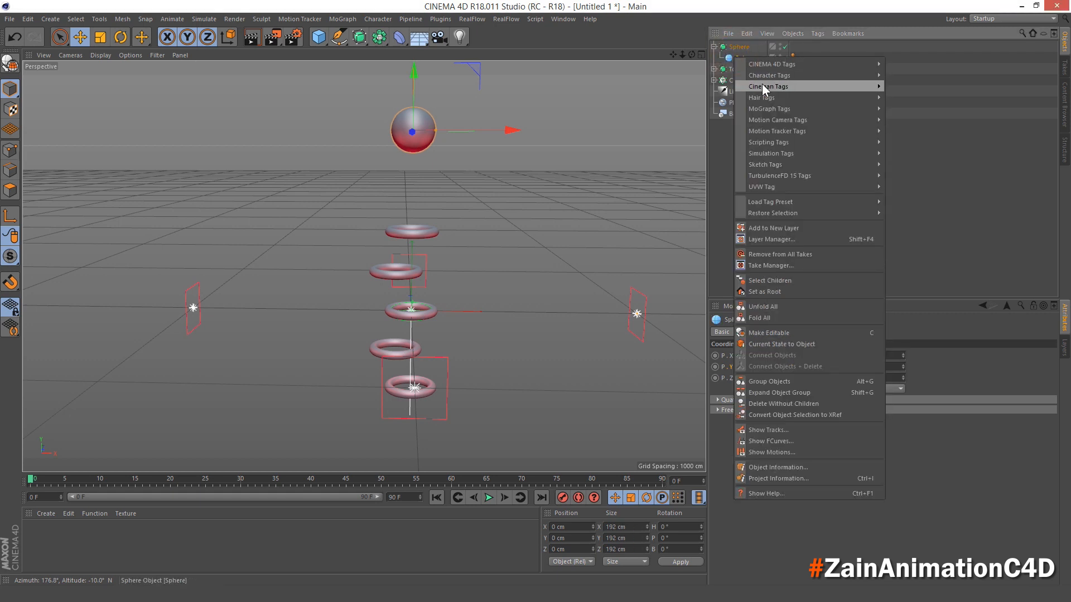
mouse_move(859, 153)
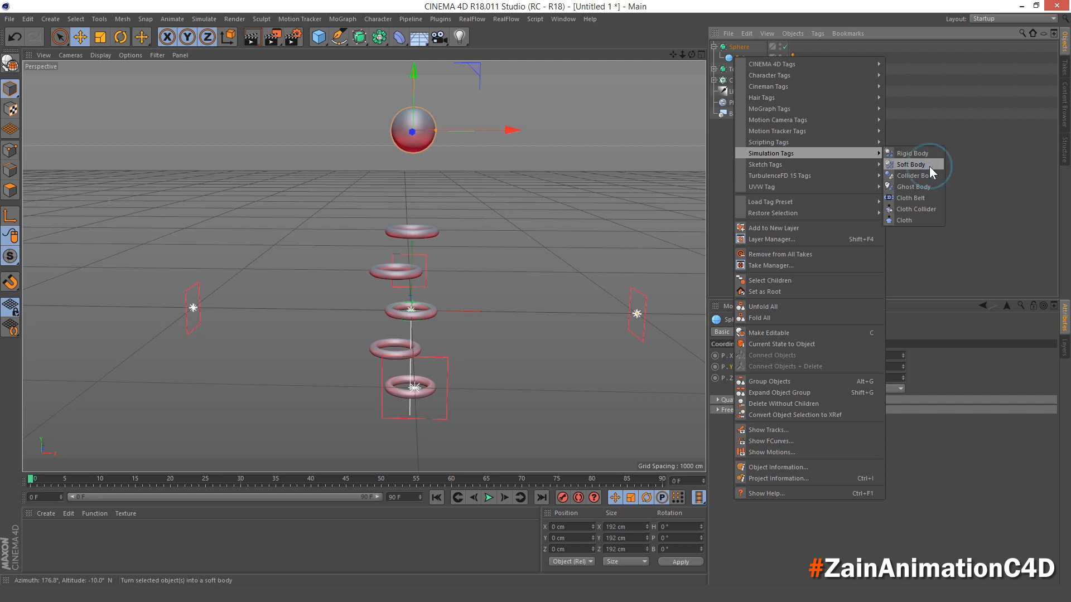
left_click(911, 165)
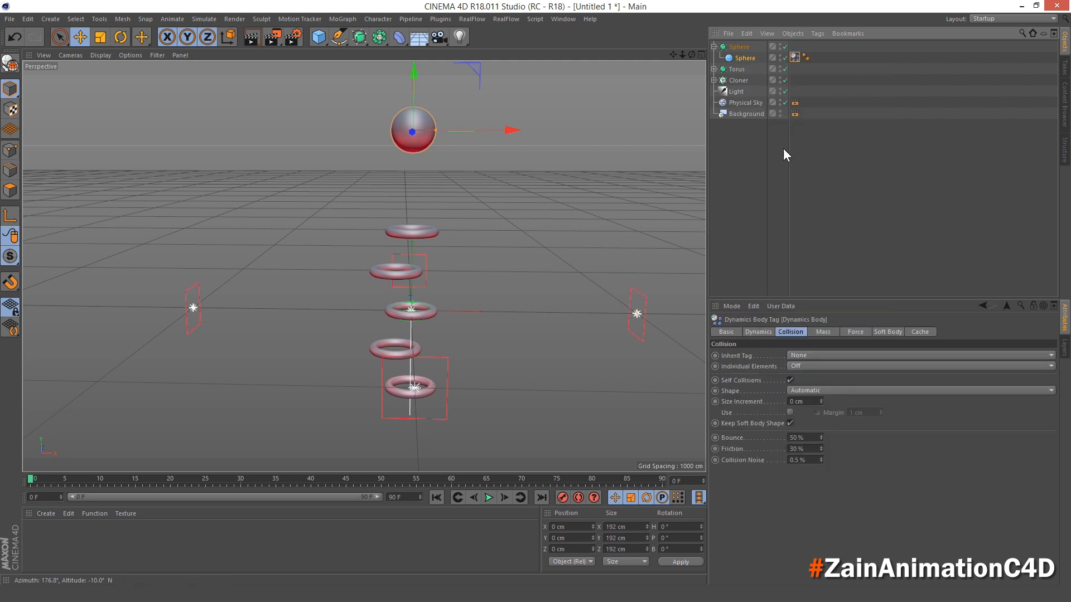
- Set the animation's end to frame 300 and extend the preview range to the full 300 frames
left_click(395, 497)
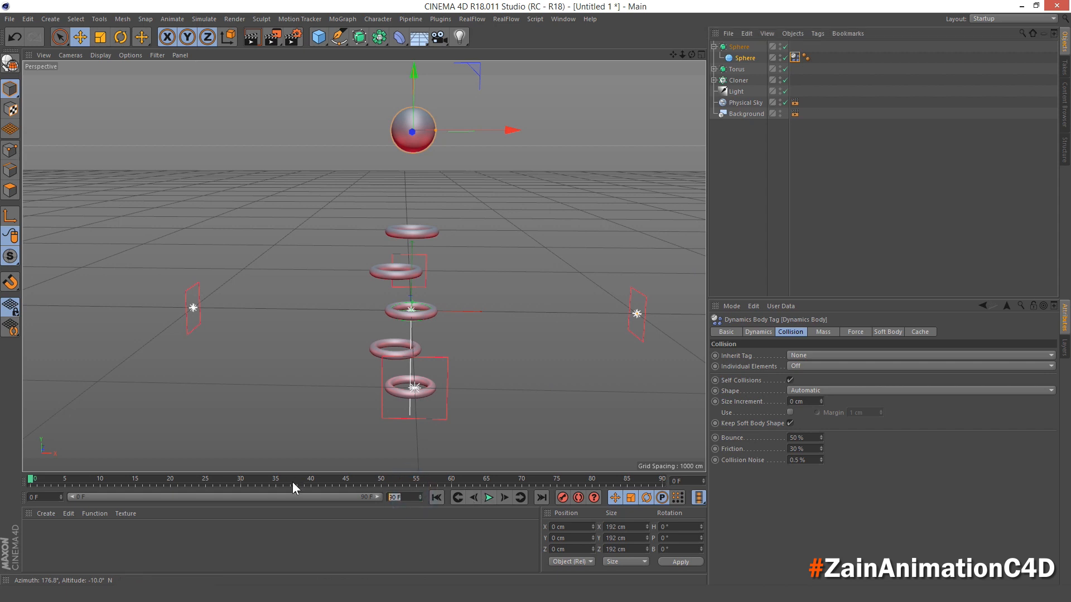
type("300")
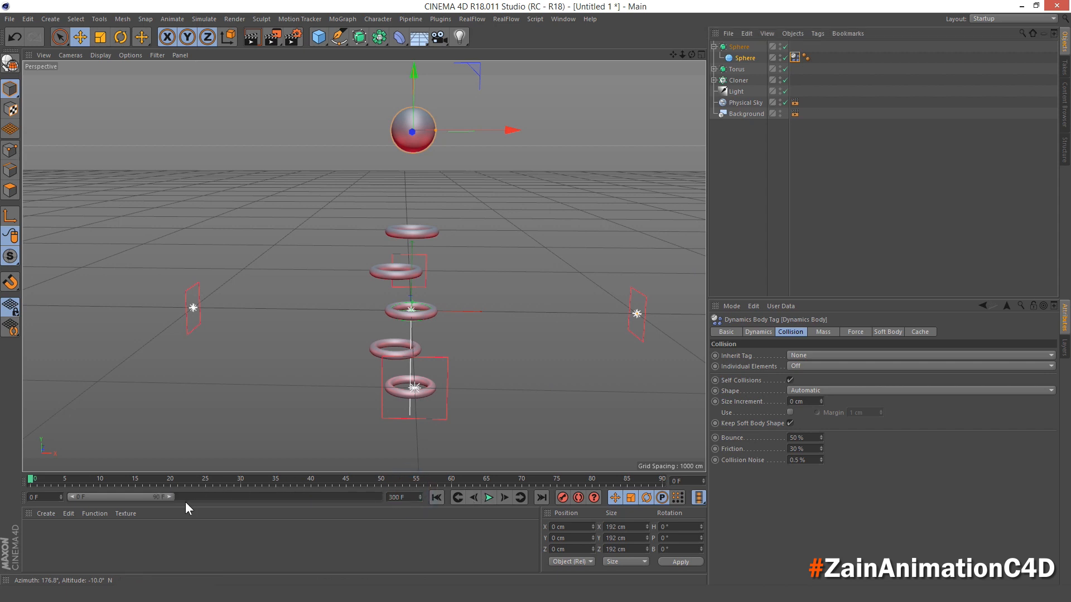
left_click_drag(167, 495, 416, 500)
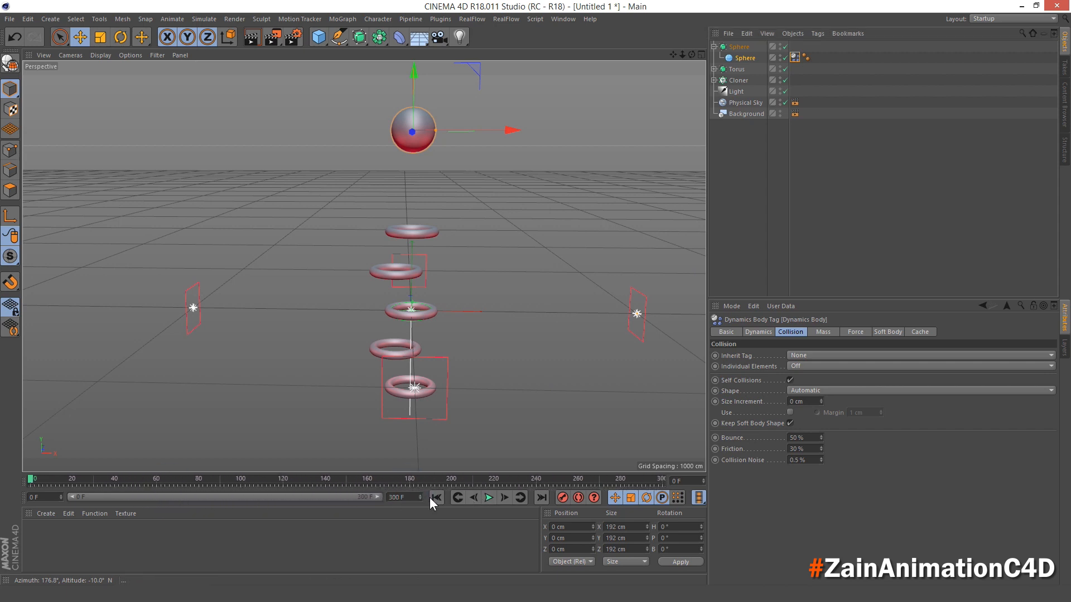
- Play the simulation from the first frame to preview the soft-body sphere dropping onto the torus stack
left_click_drag(429, 346, 435, 335, "alt")
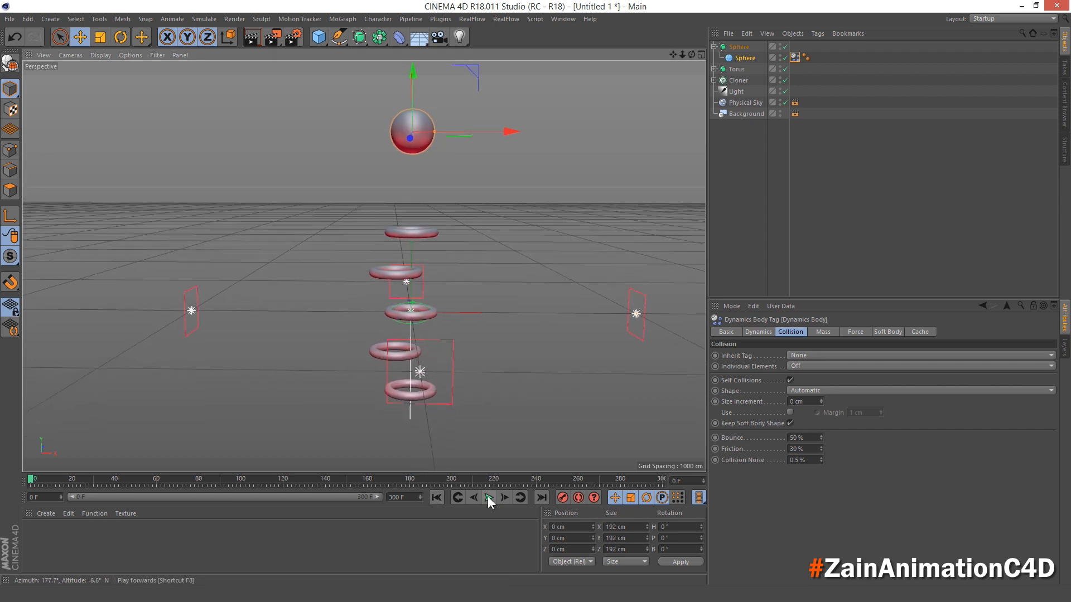
left_click(488, 498)
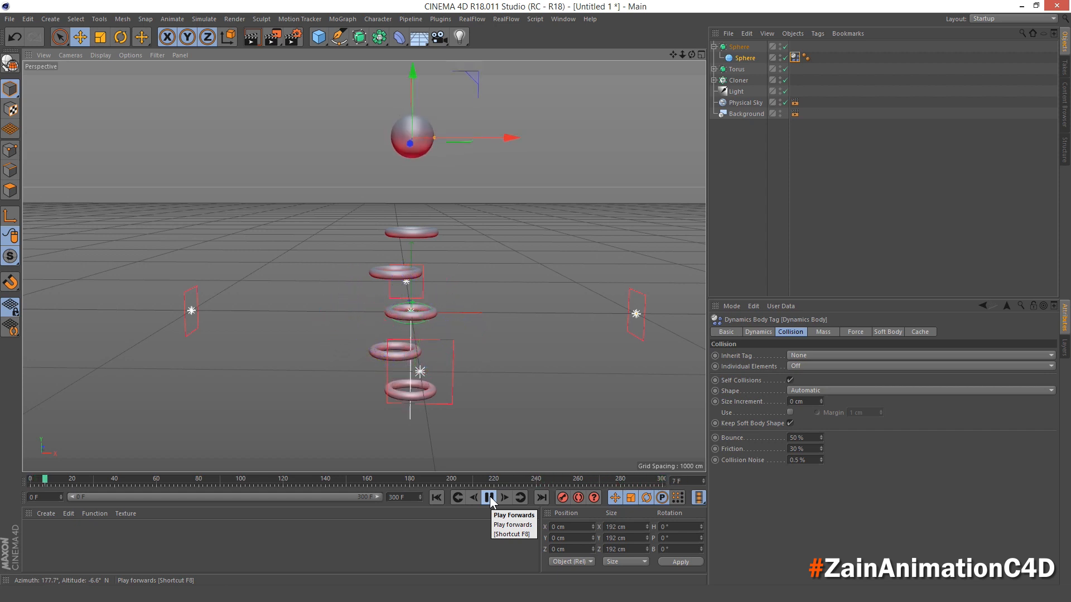
left_click(489, 497)
left_click(436, 497)
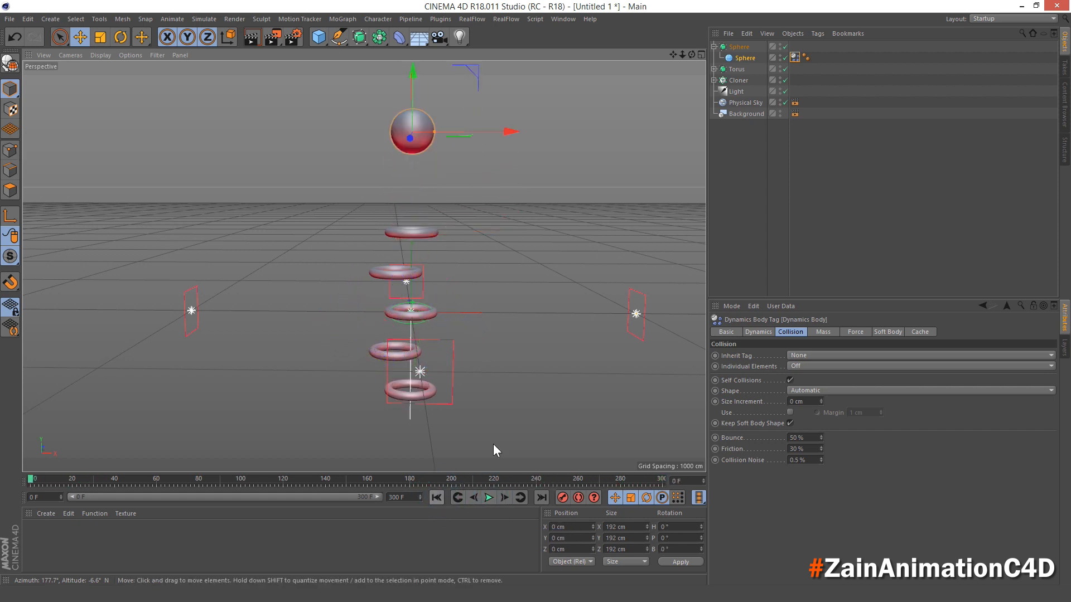
left_click(744, 58)
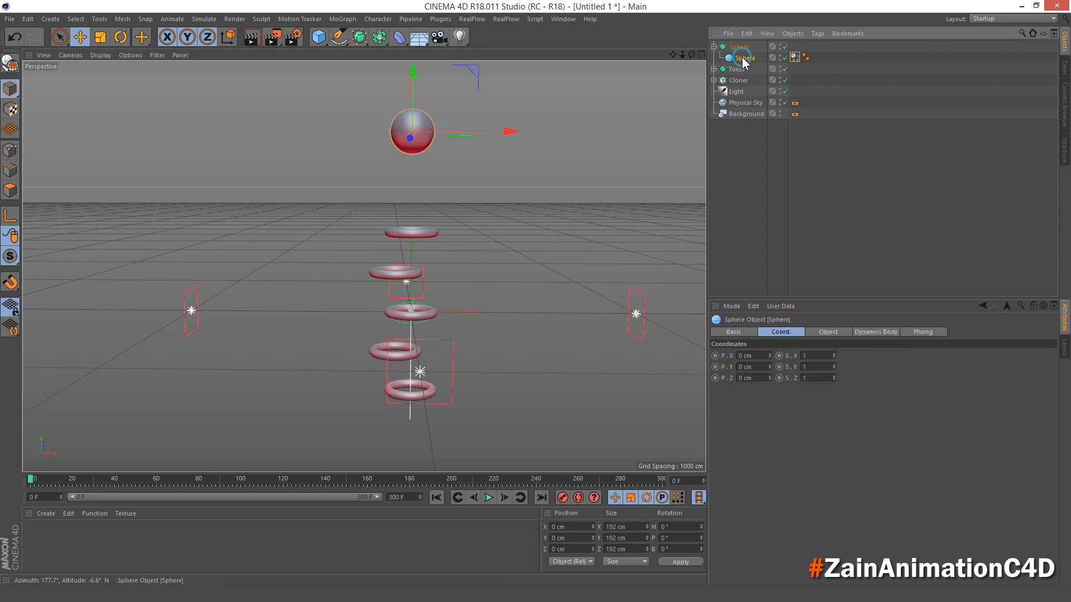
left_click(489, 498)
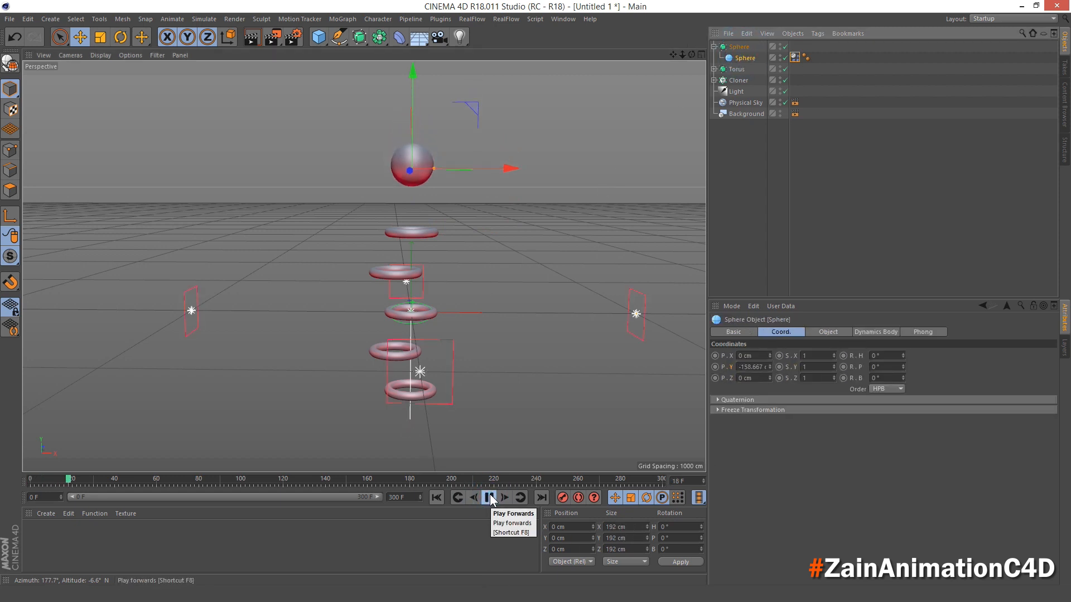
- Open the general Dynamics options in the project settings
left_click(49, 19)
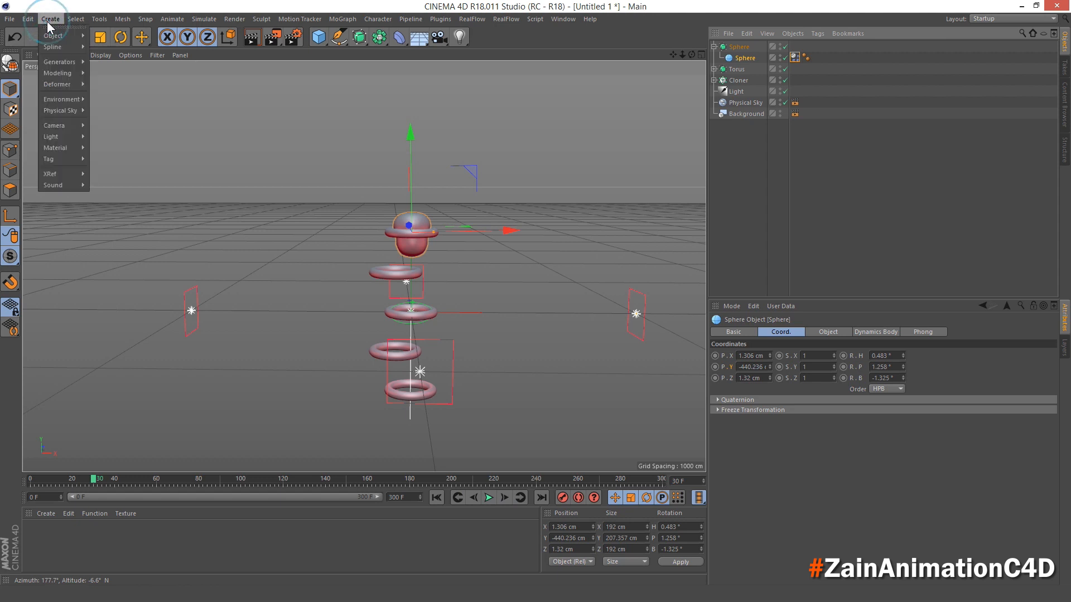
mouse_move(24, 17)
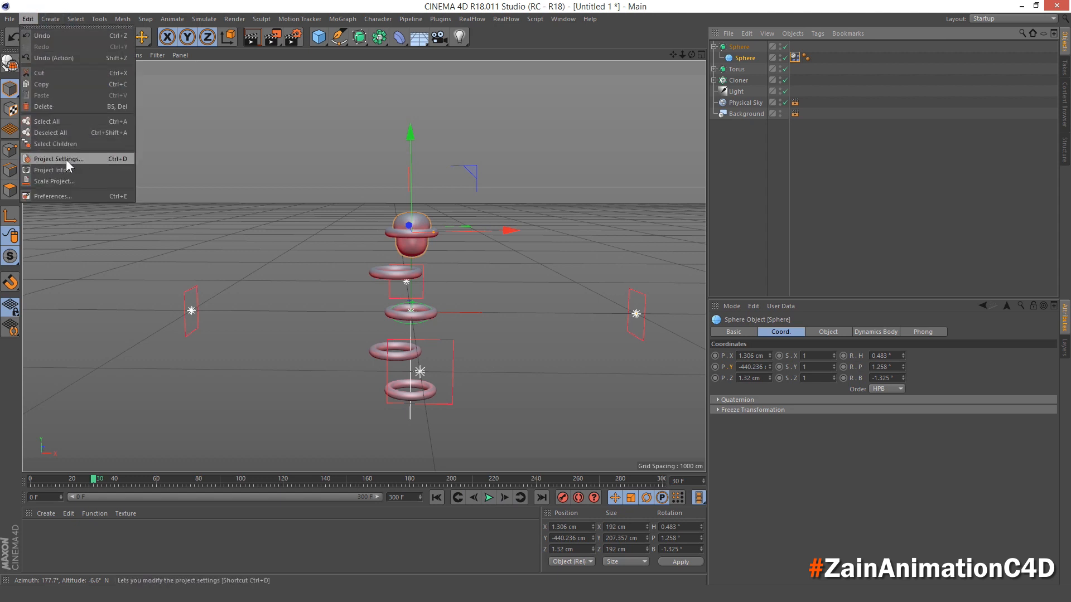
left_click(50, 159)
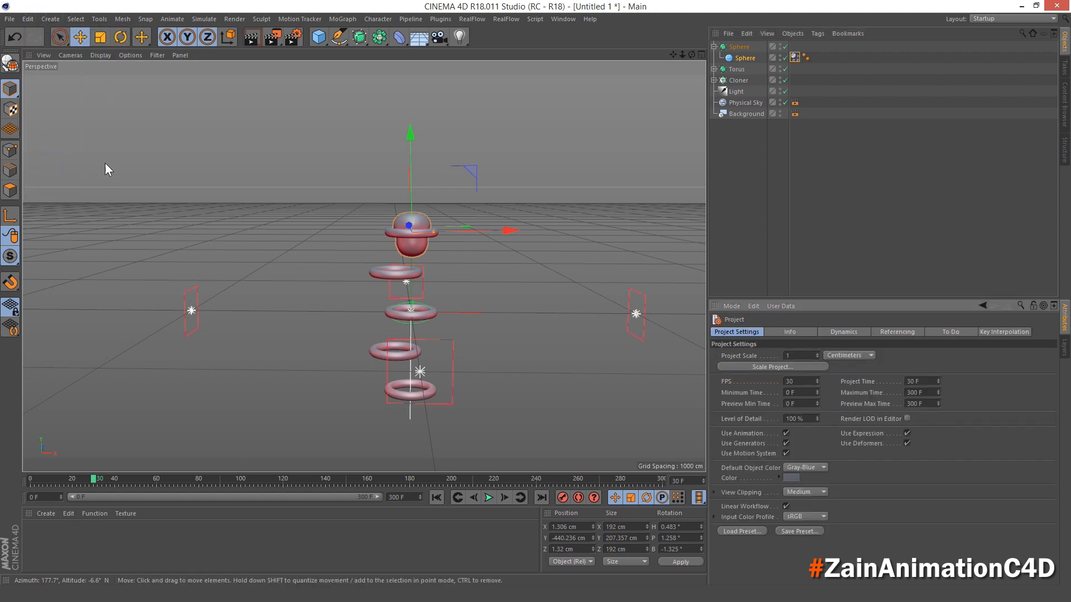
left_click(843, 332)
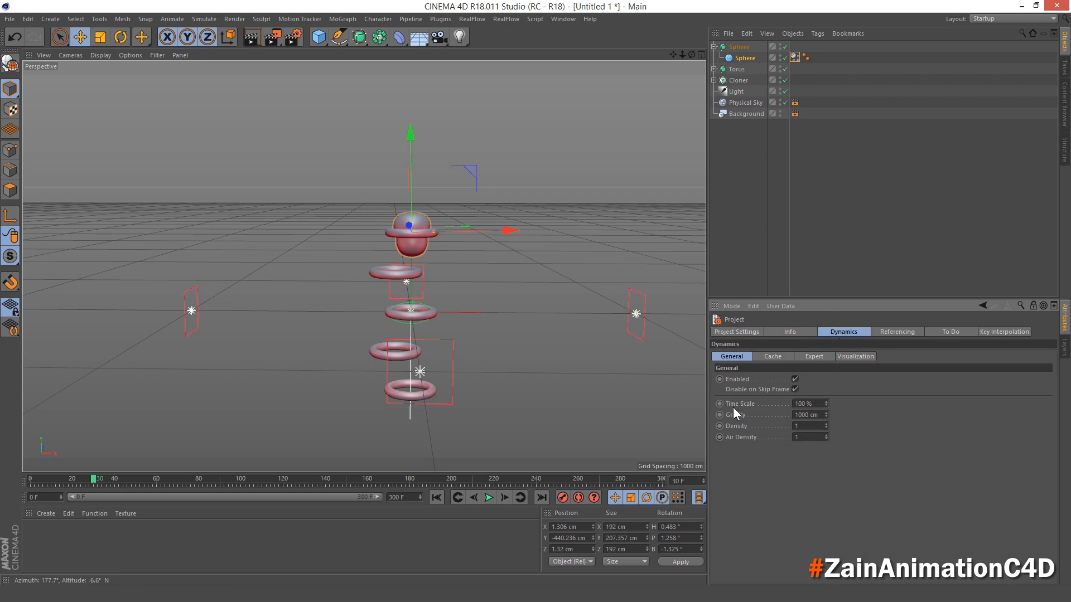
- Advance the simulation to frame 145 and keyframe the project's dynamics Time Scale at 100%
left_click(487, 498)
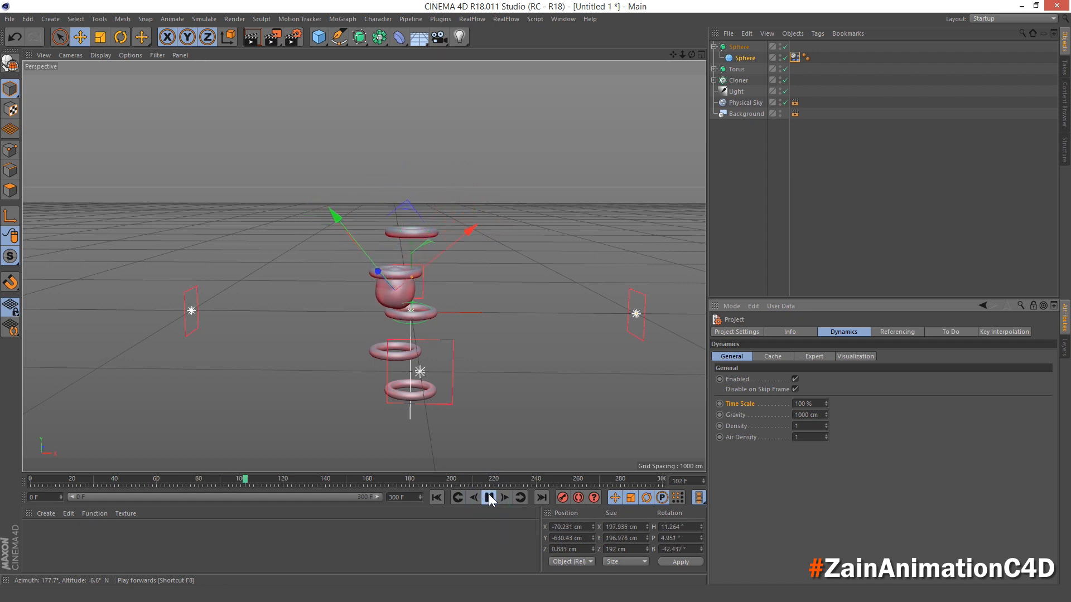
left_click(490, 497)
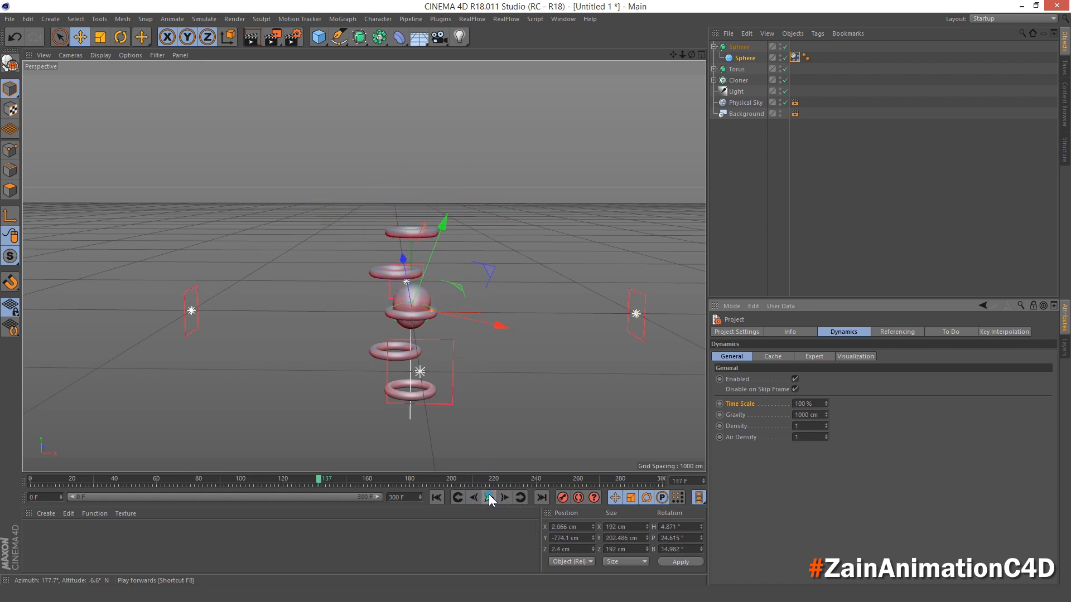
left_click(703, 480)
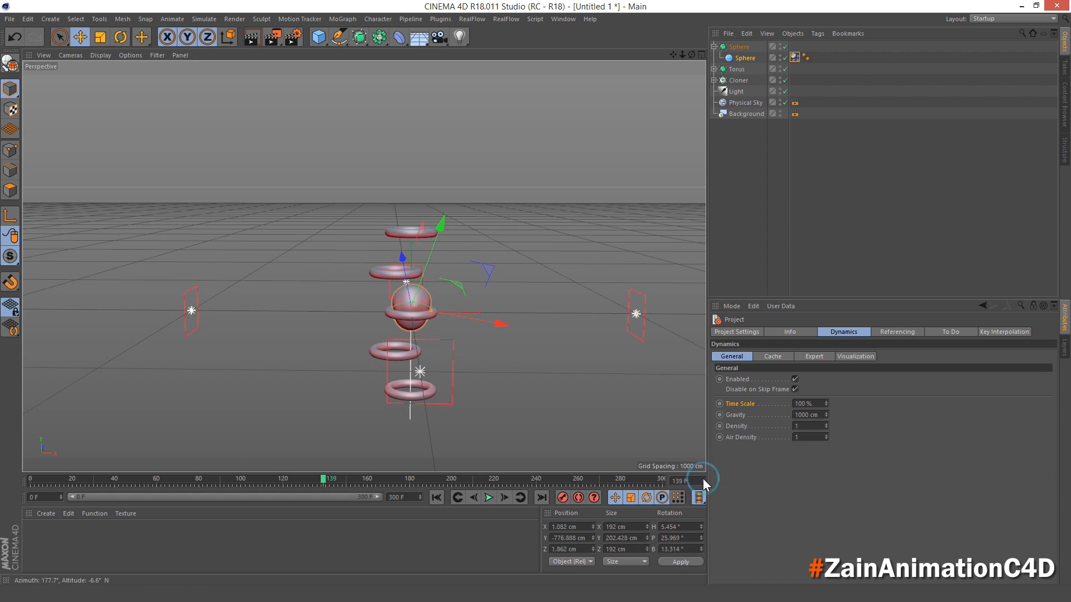
left_click(704, 479)
left_click(703, 480)
left_click(704, 480)
left_click(704, 479)
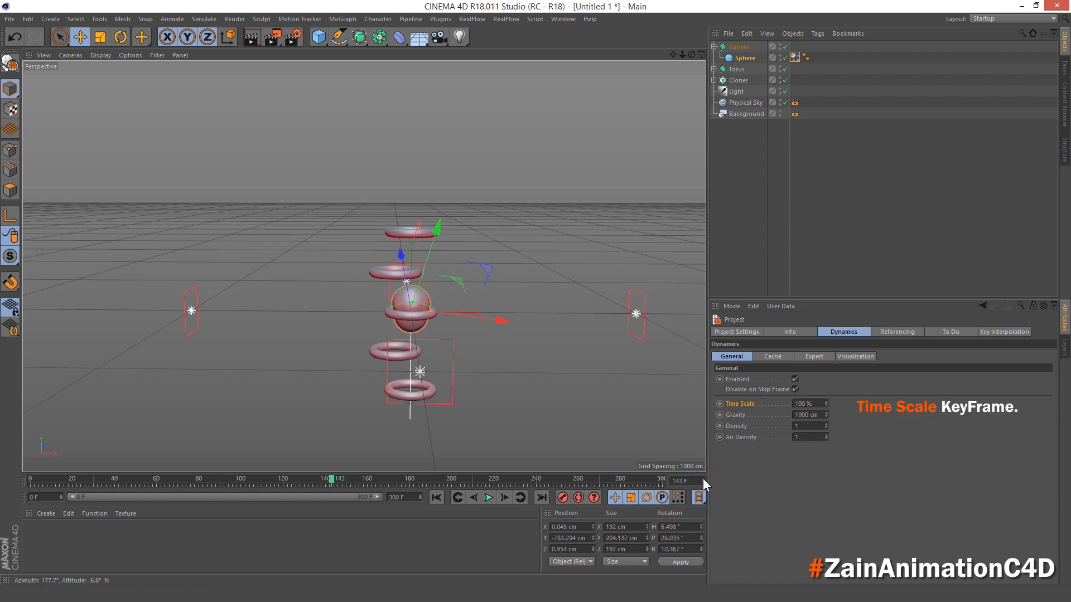
left_click(703, 480)
left_click(703, 479)
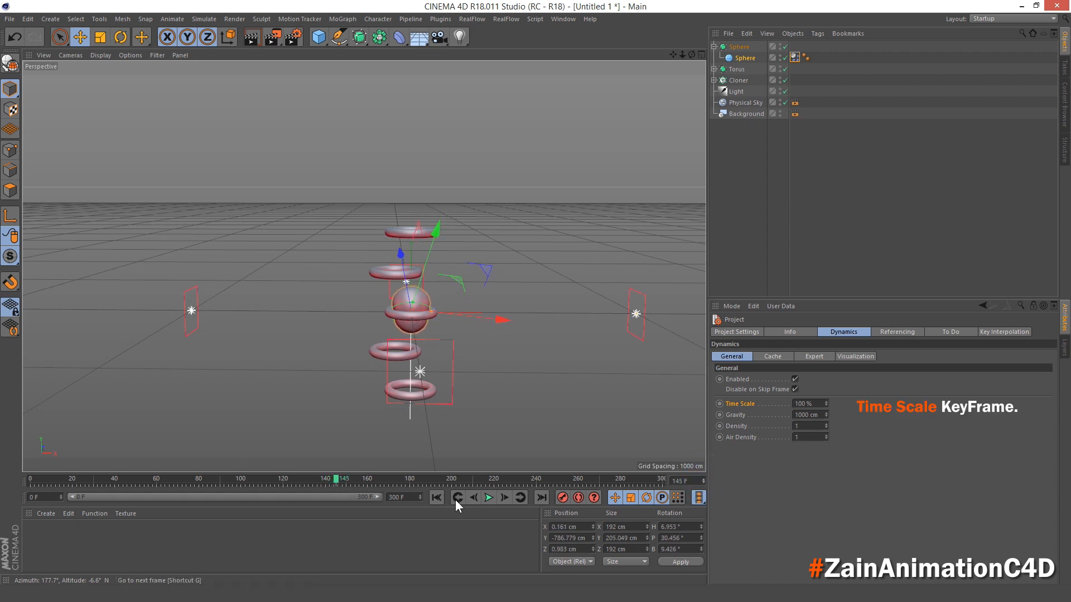
left_click(745, 406)
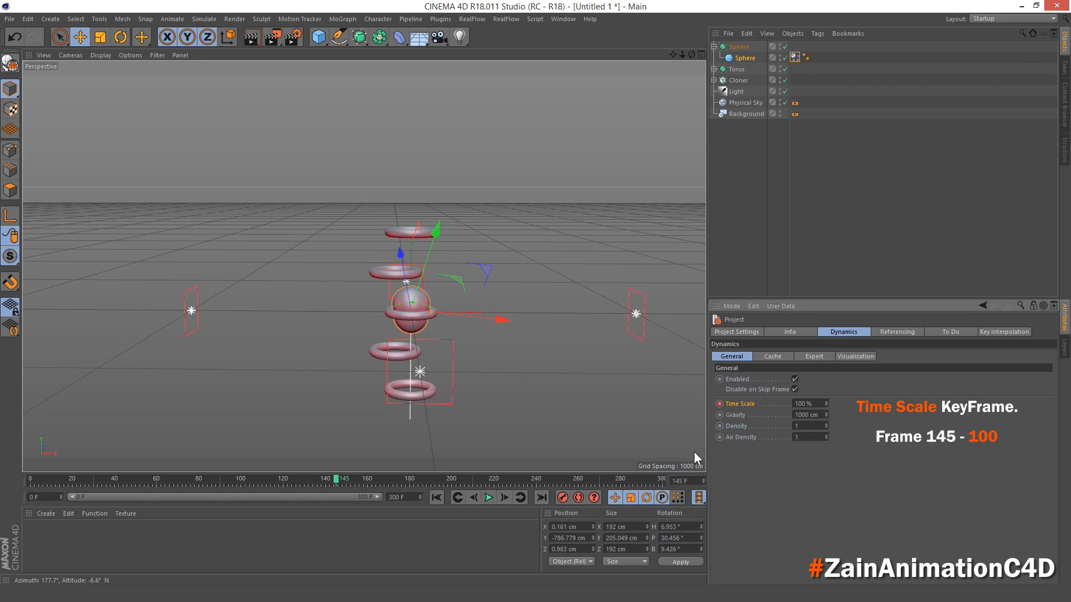
- Keyframe the dynamics Time Scale at 10% on frame 146 and at 100% on frame 175
left_click(703, 478)
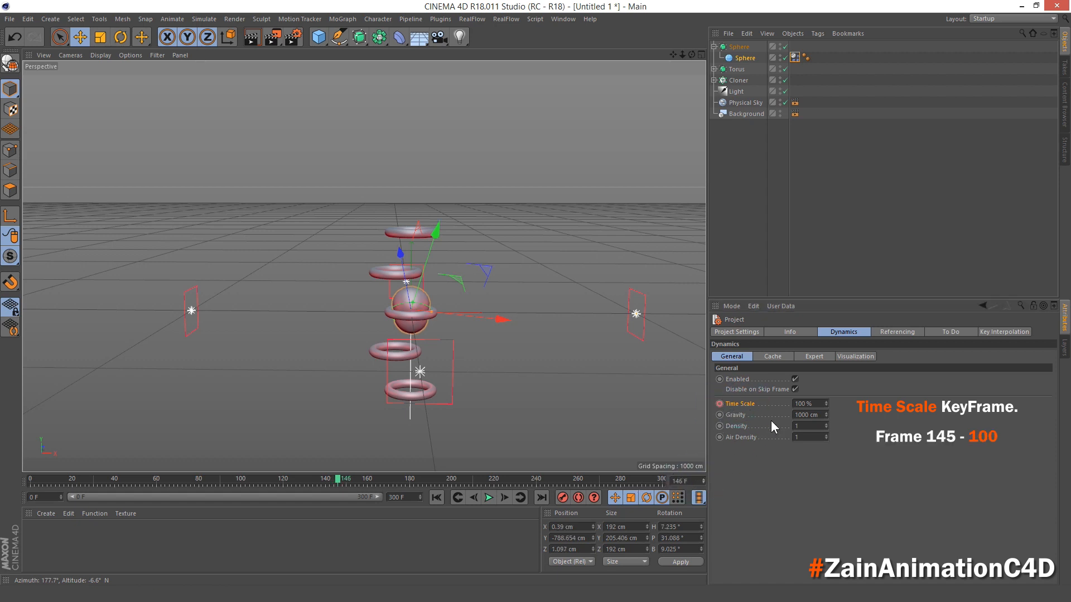
left_click(813, 404)
type("10")
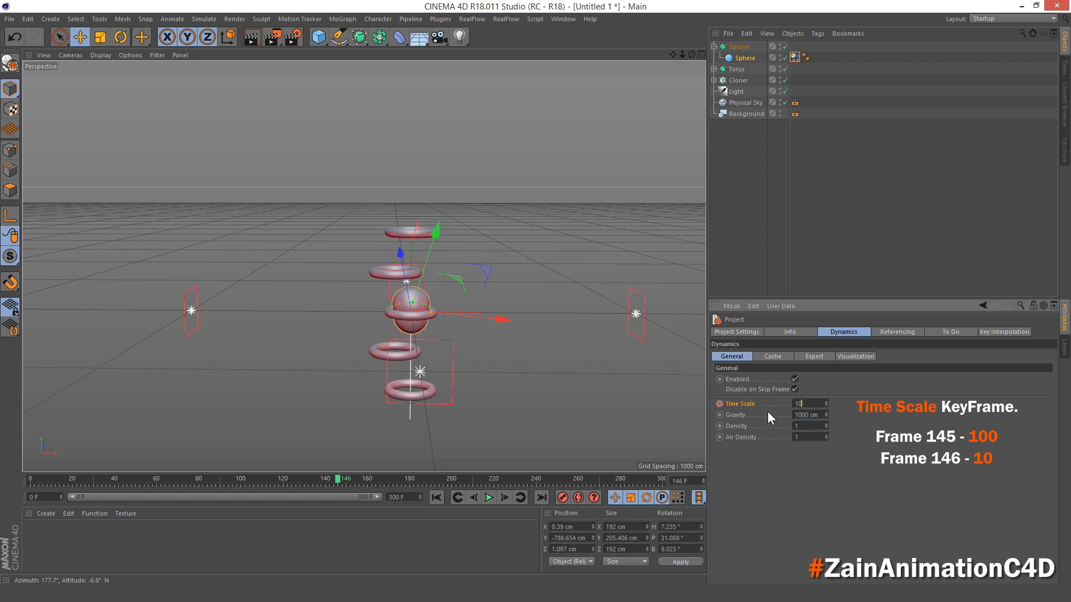
key("Return")
left_click(489, 497)
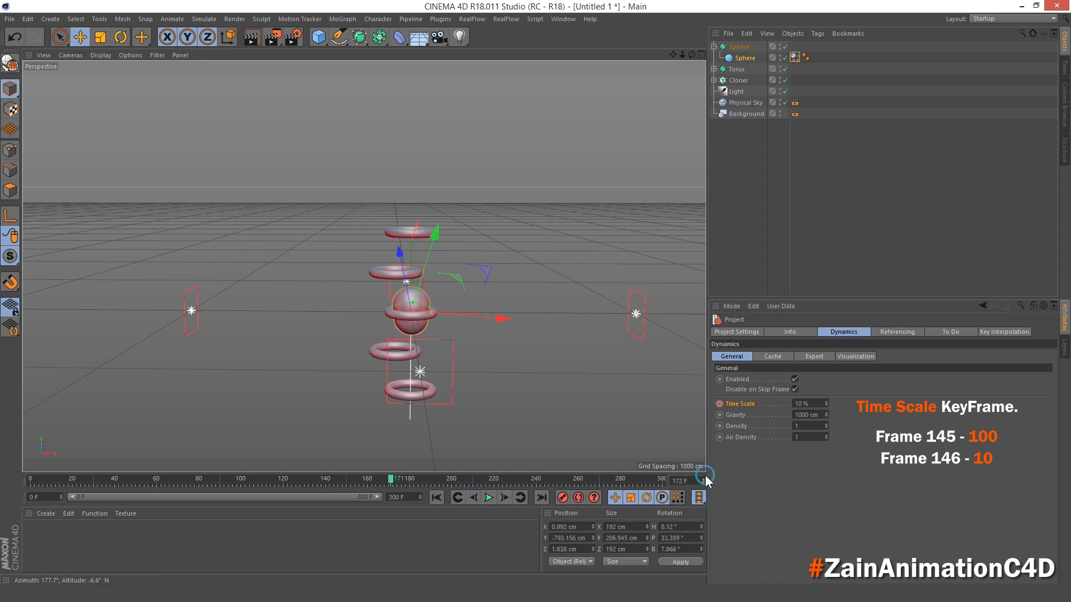
left_click(804, 404)
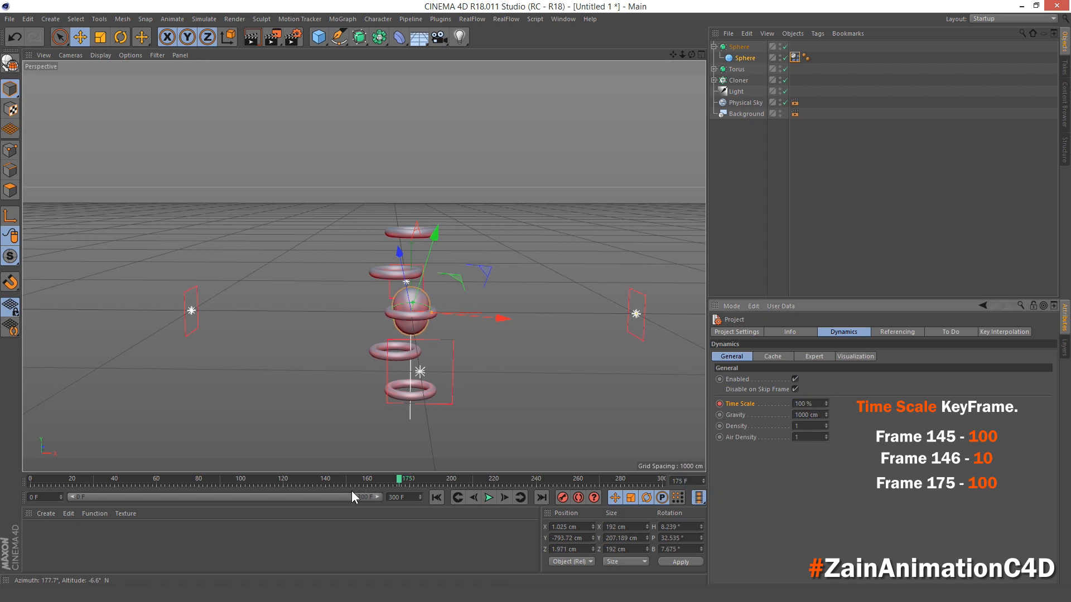
- Play the simulation from the start to review the slow-motion timing, then return to frame 0
left_click(435, 497)
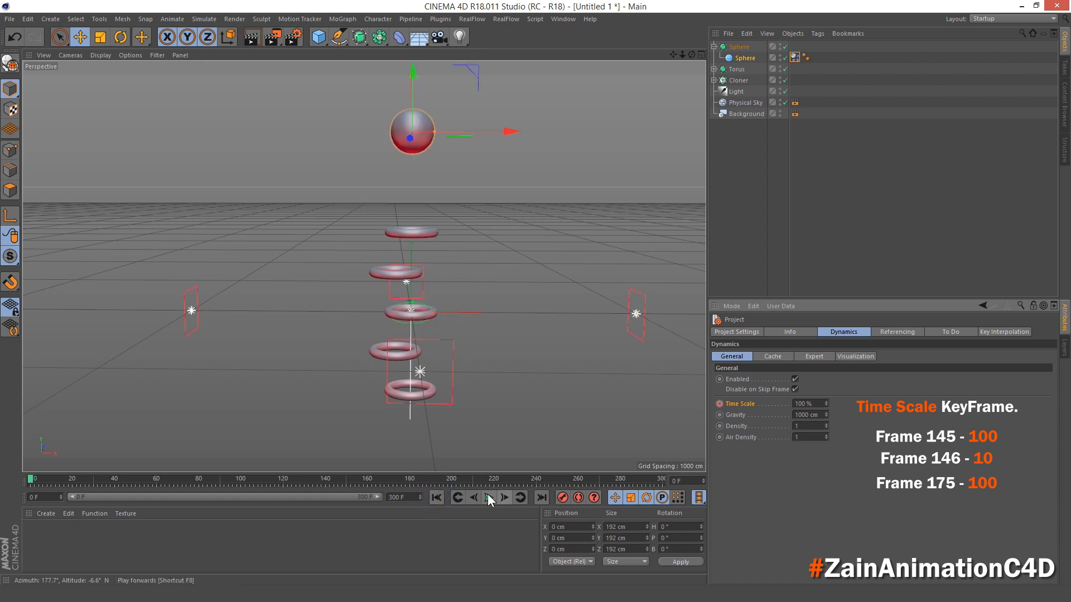
left_click(488, 497)
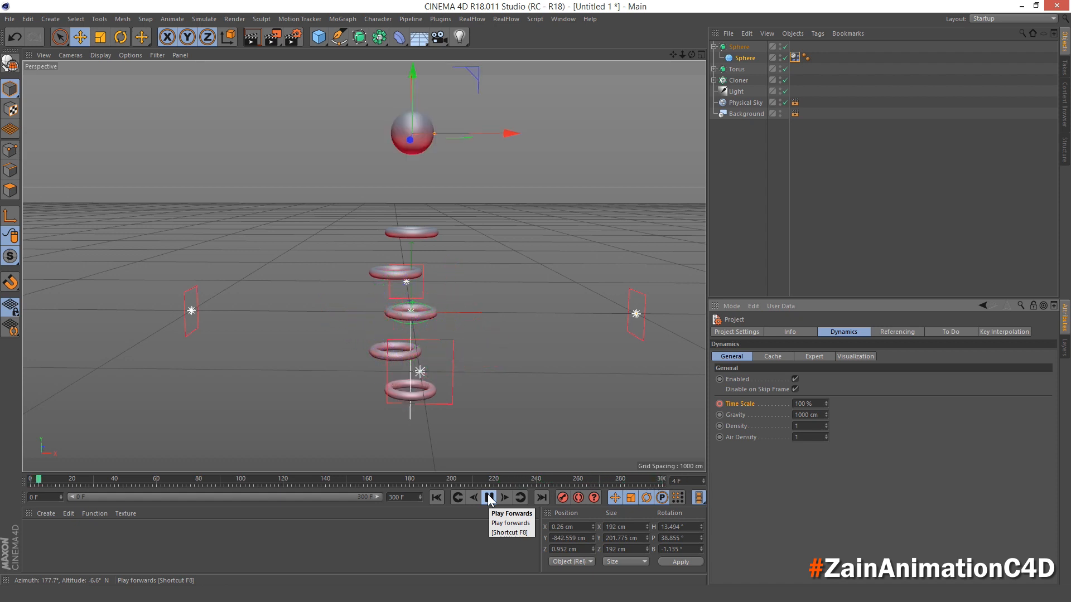
left_click(489, 498)
left_click(437, 497)
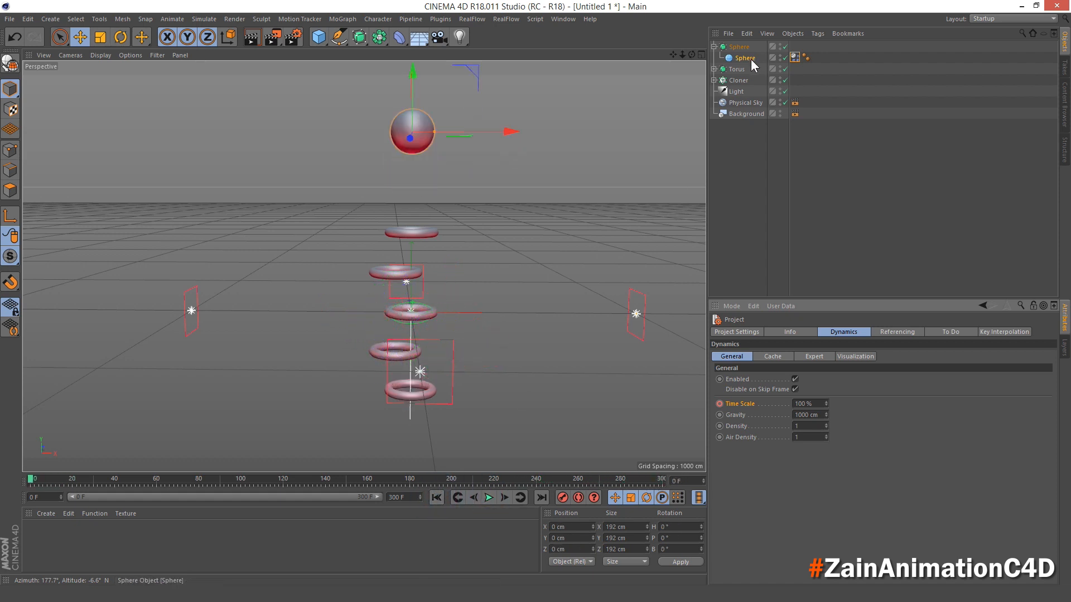
- Advance the simulation to frame 150 and keyframe torus 3's bank rotation (R.B) at 0°
left_click(714, 69)
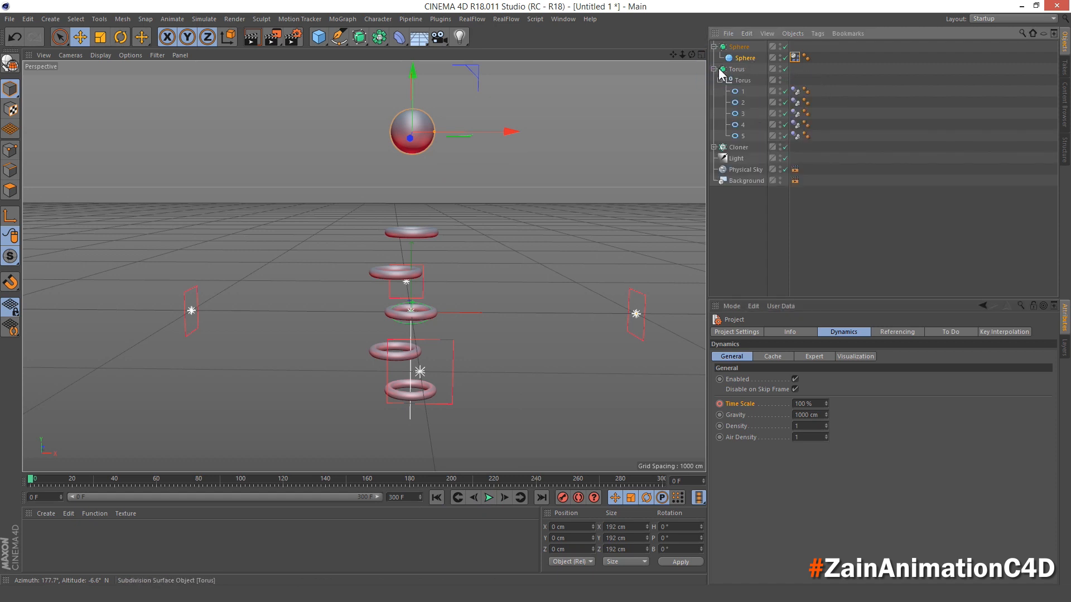
left_click(741, 113)
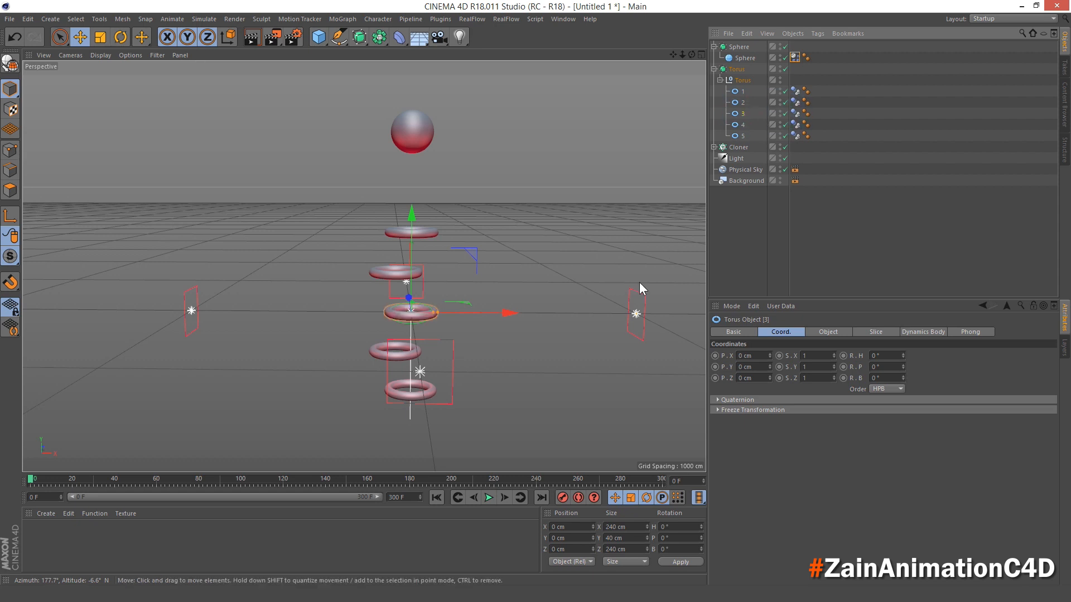
left_click(489, 496)
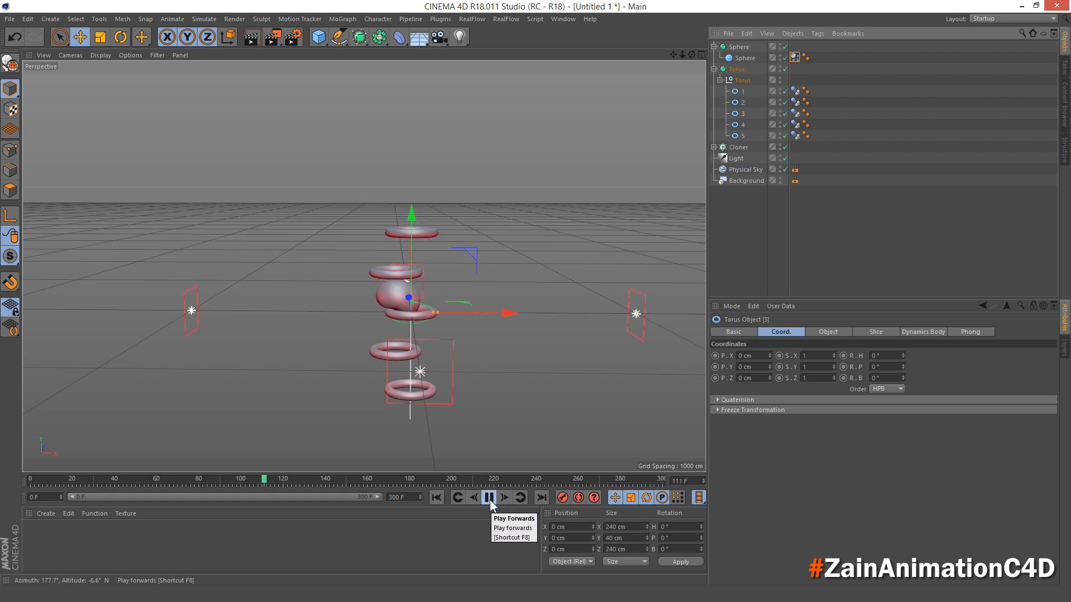
left_click(489, 499)
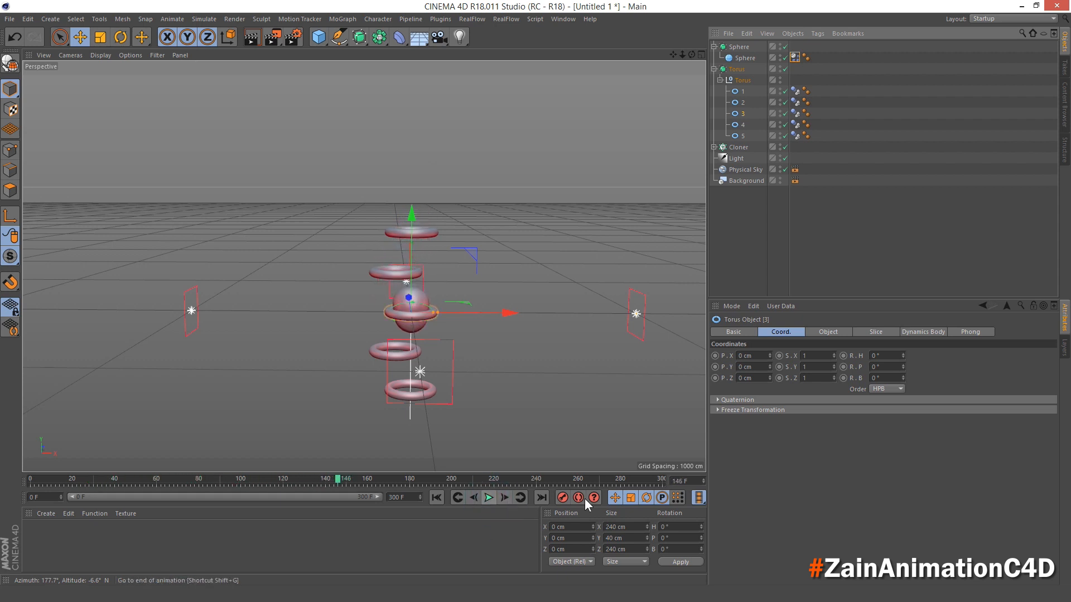
left_click(701, 477)
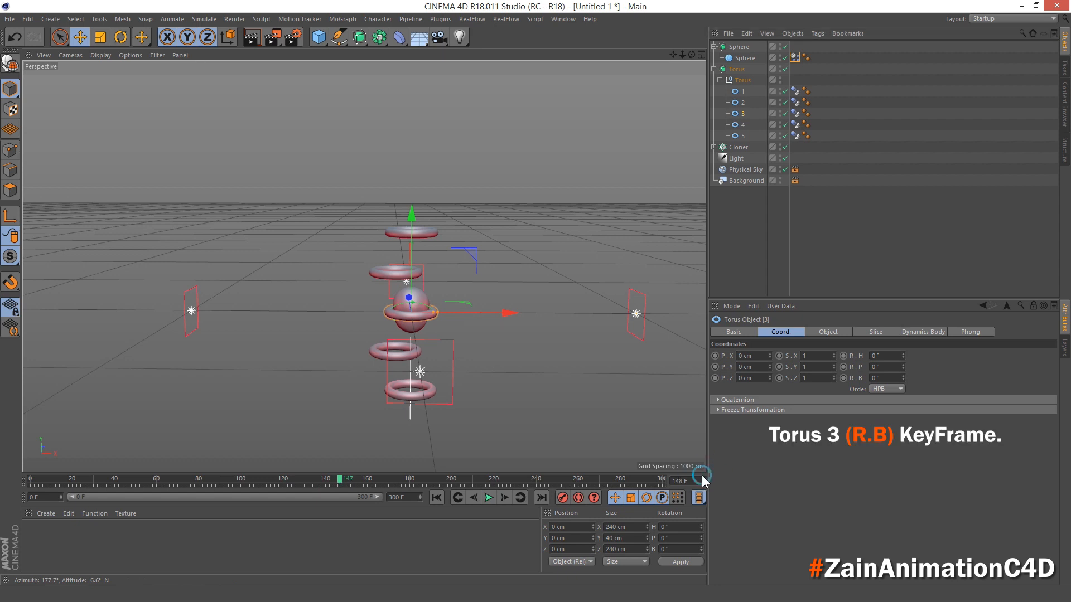
left_click(702, 478)
left_click(860, 380)
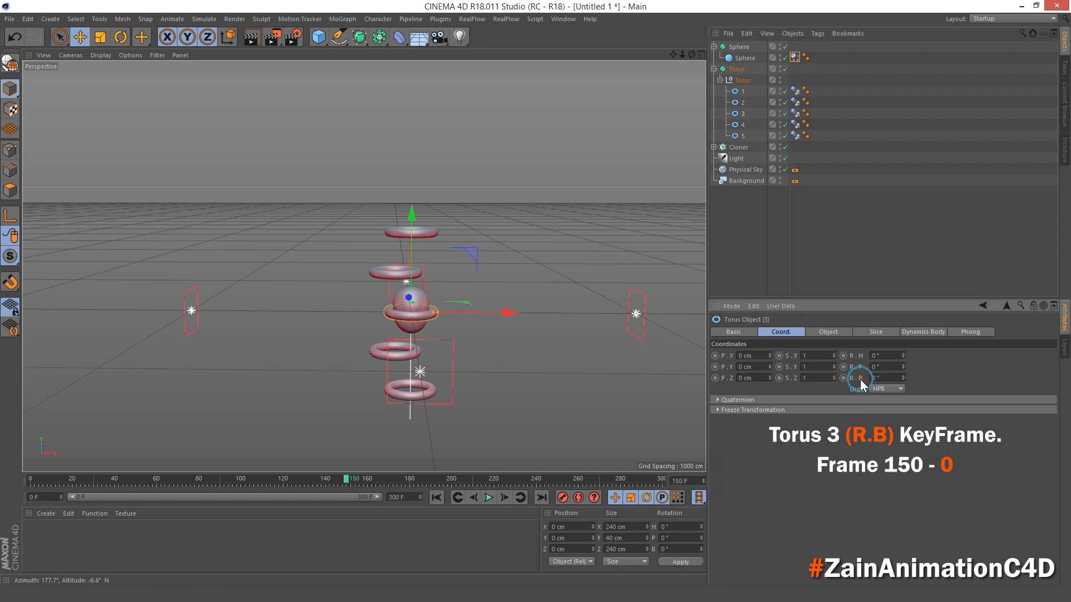
left_click(844, 378, "ctrl")
- Advance to frame 175 and keyframe torus 3's bank rotation (R.B) at -180°
left_click(490, 497)
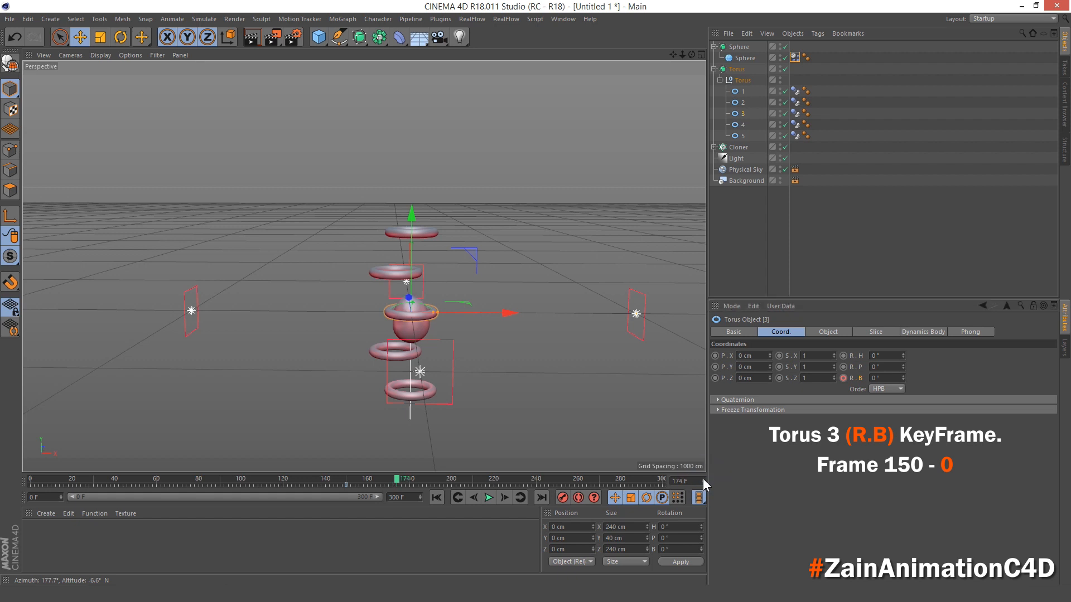
left_click(881, 378)
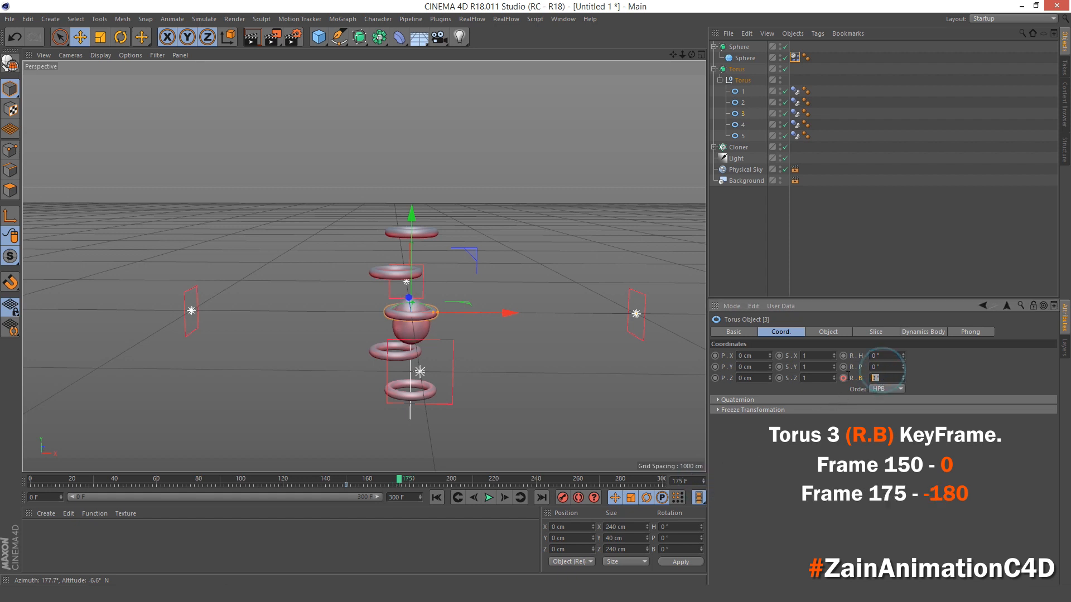
type("-180")
key("Return")
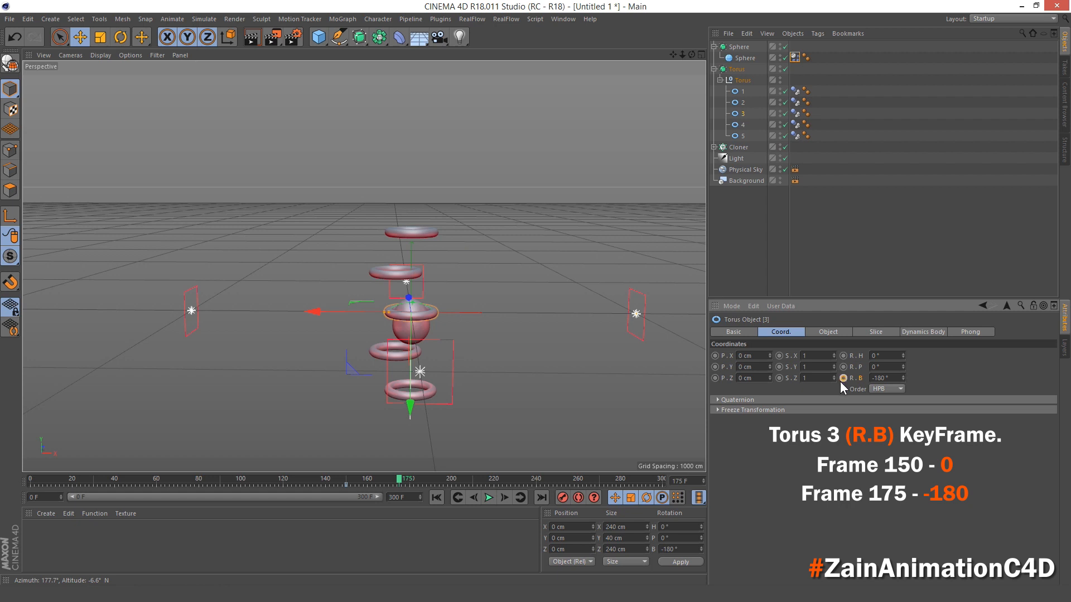
- Play the simulation from the start to review torus 3's rotation, then return to frame 0
left_click(437, 497)
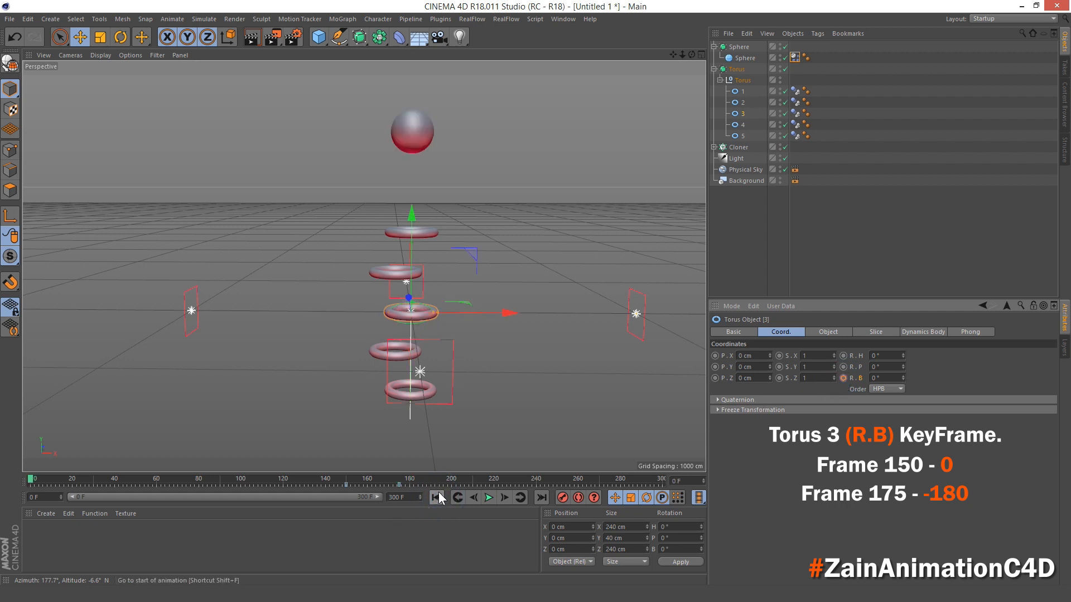
left_click(489, 497)
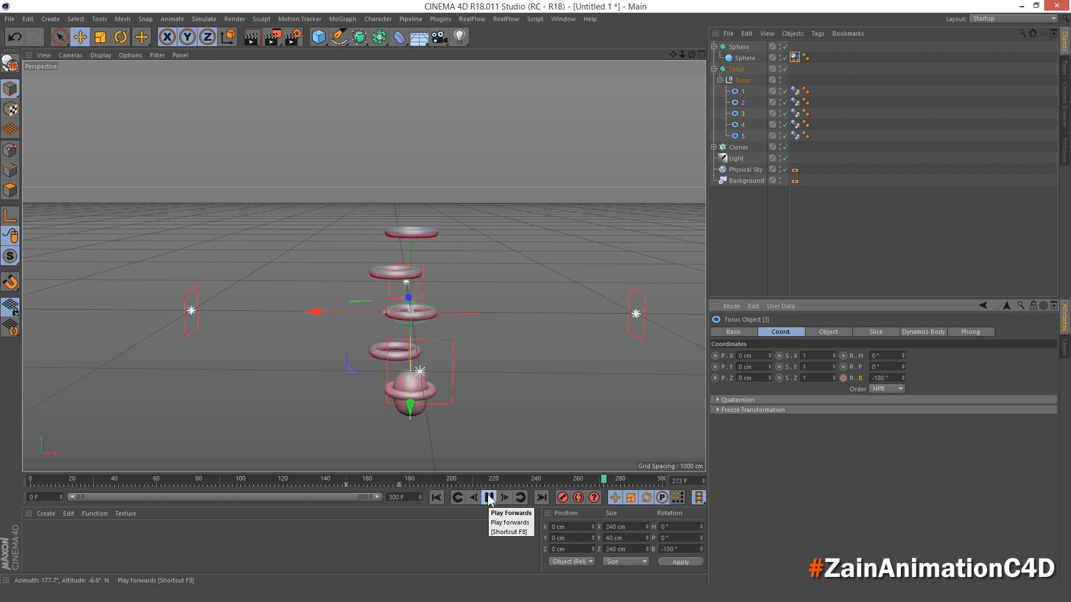
left_click(488, 496)
left_click(438, 498)
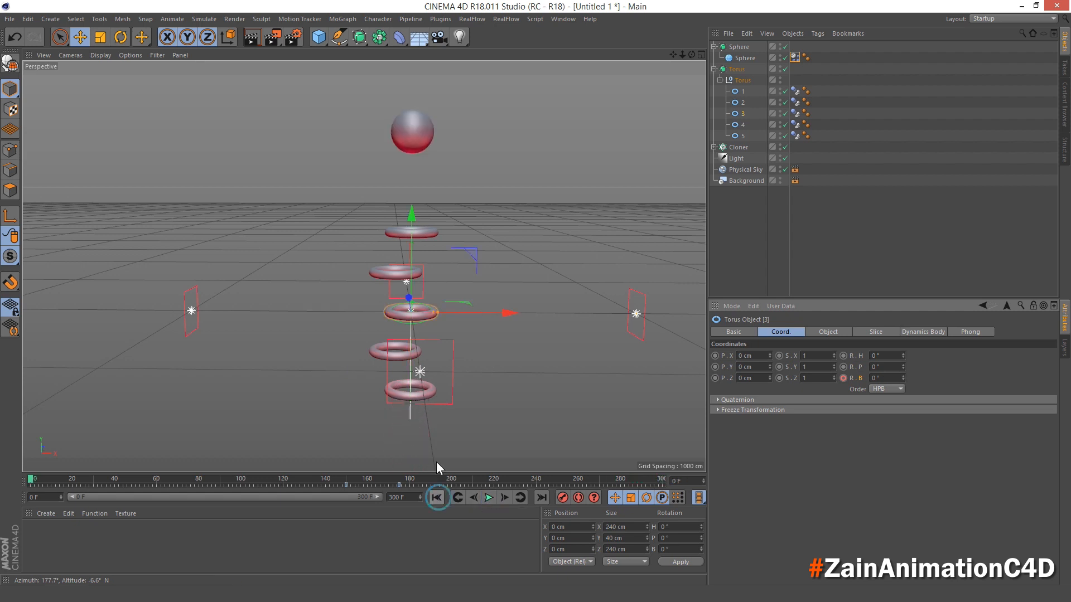
scroll(426, 360, "down", 1)
middle_click_drag(425, 360, 417, 328, "alt")
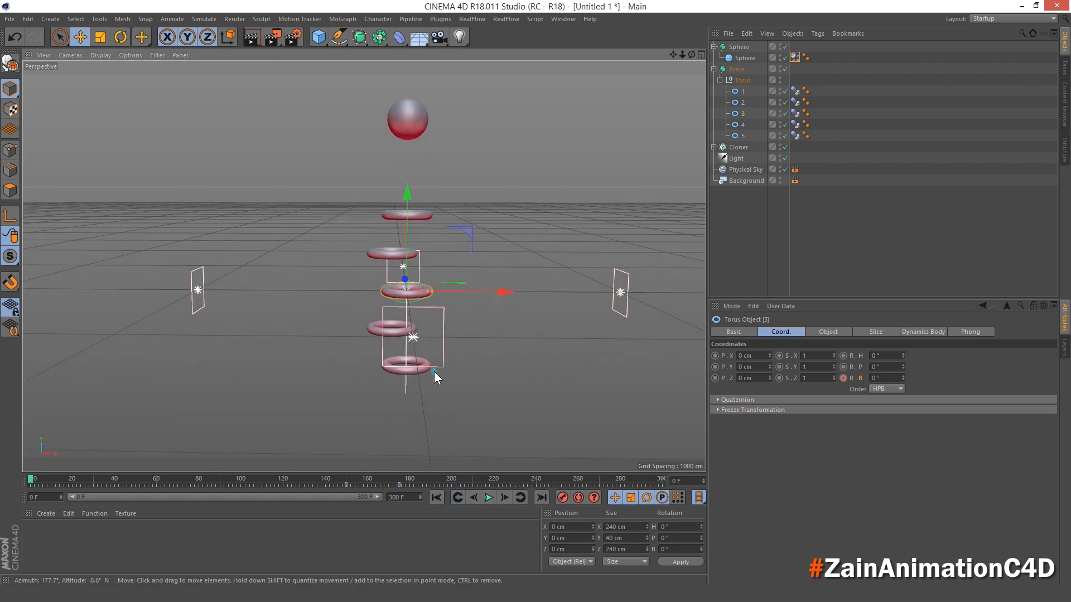
left_click_drag(434, 371, 435, 345, "alt")
middle_click_drag(433, 345, 393, 354, "alt")
scroll(392, 359, "up", 1)
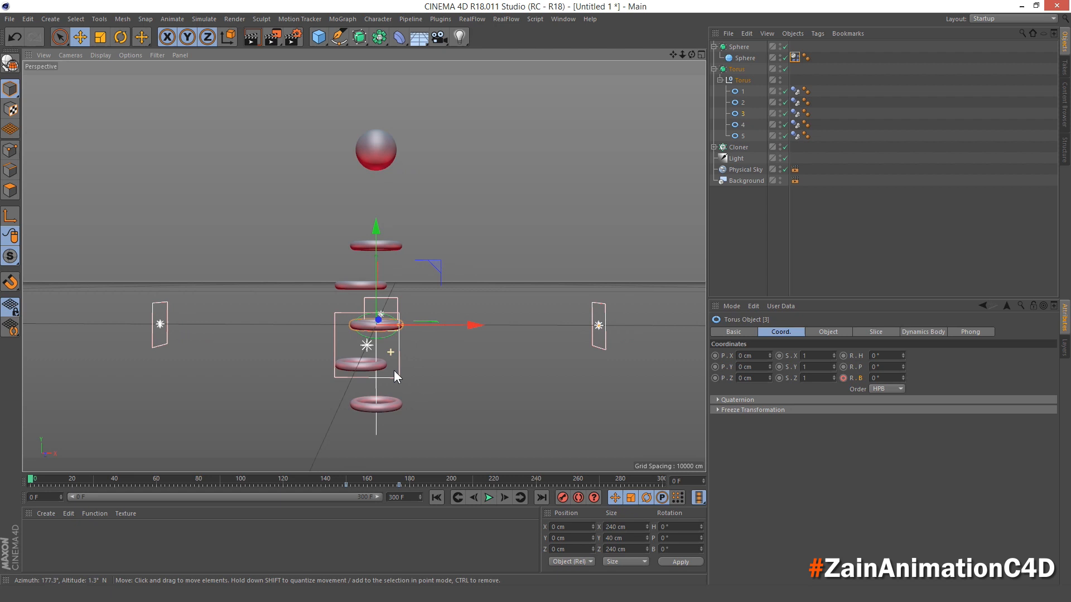
- Create a new material and name it BG
double_click(212, 558)
double_click(42, 524)
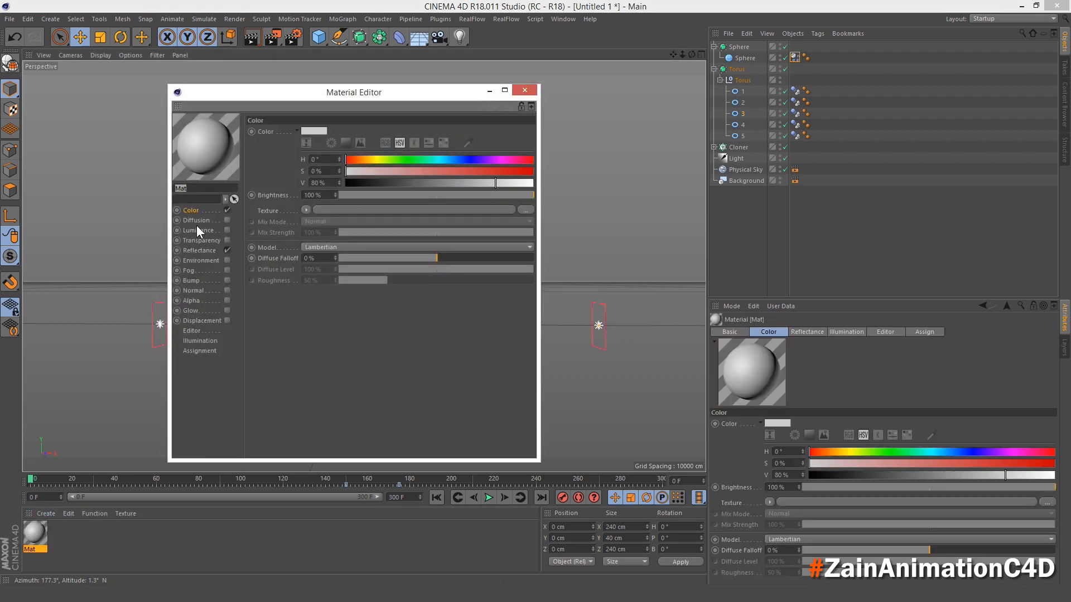
type("BG")
key("Return")
- Set the BG material's colour to H 345°, S 65%, V 100% with 120% brightness
left_click(322, 159)
type("345")
key("Tab")
type("65")
key("Tab")
type("100")
key("Tab")
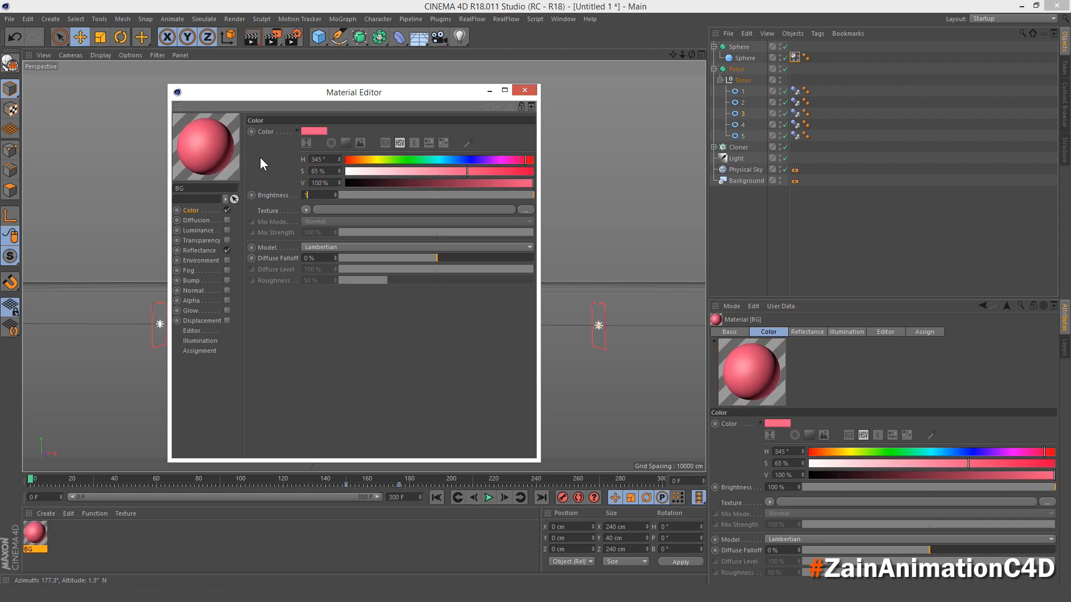
type("120")
key("Return")
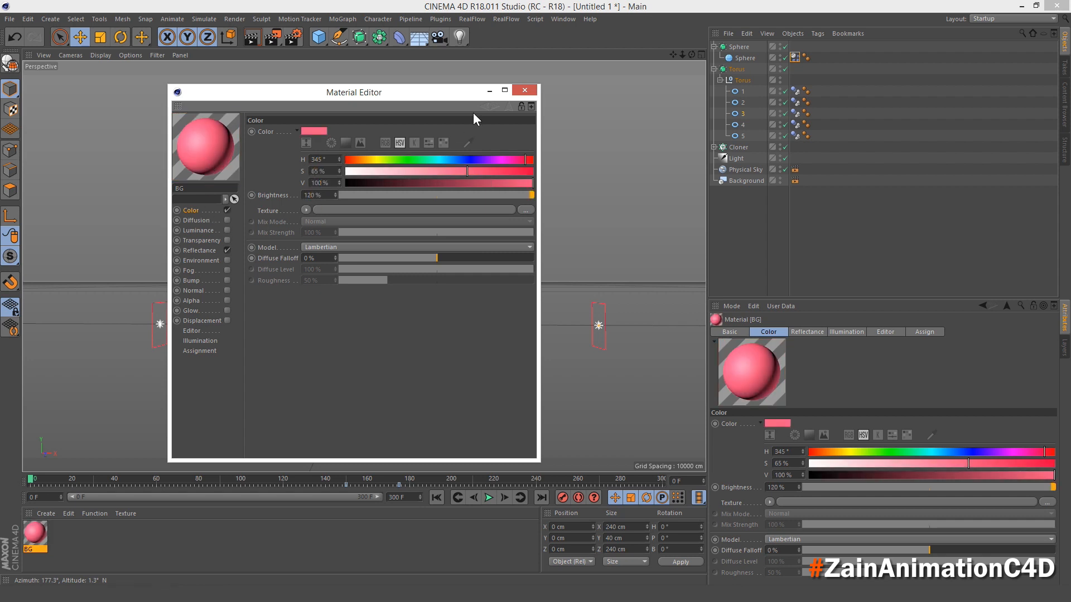
- Close the material settings and apply the BG material to the Background object
left_click(527, 90)
left_click_drag(35, 534, 280, 409)
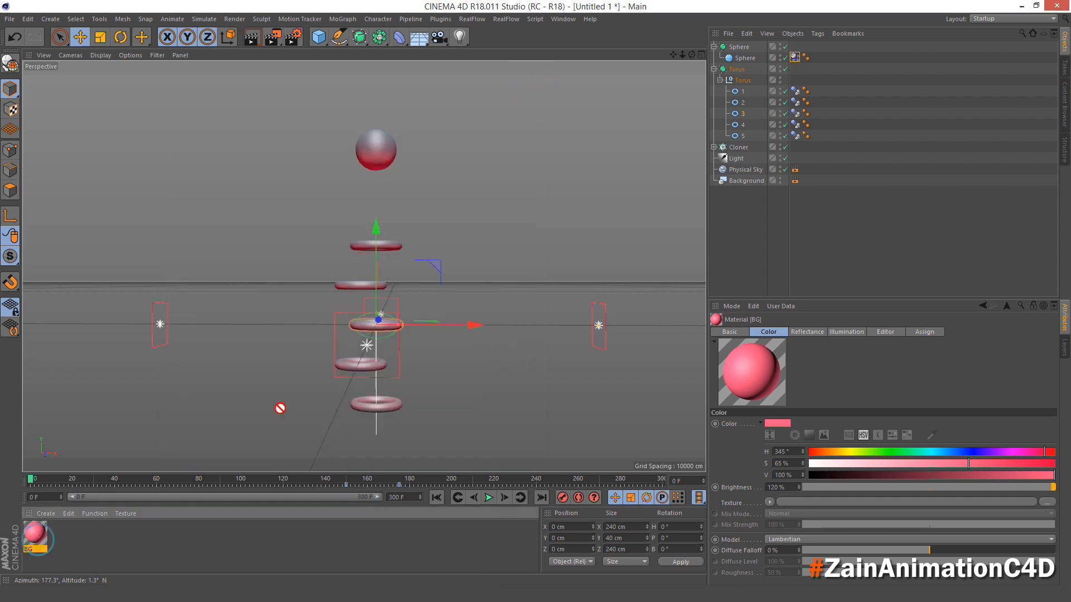
left_click_drag(735, 175, 737, 179)
- Create a material named Torus and set its colour to 25% saturation and 100% value
double_click(88, 531)
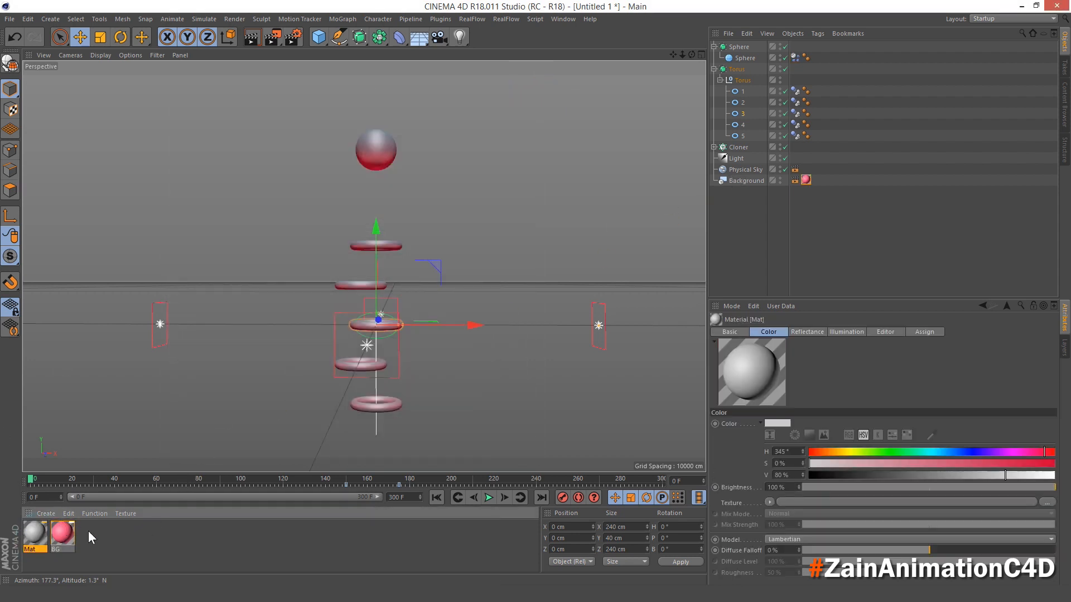
double_click(34, 532)
type("T")
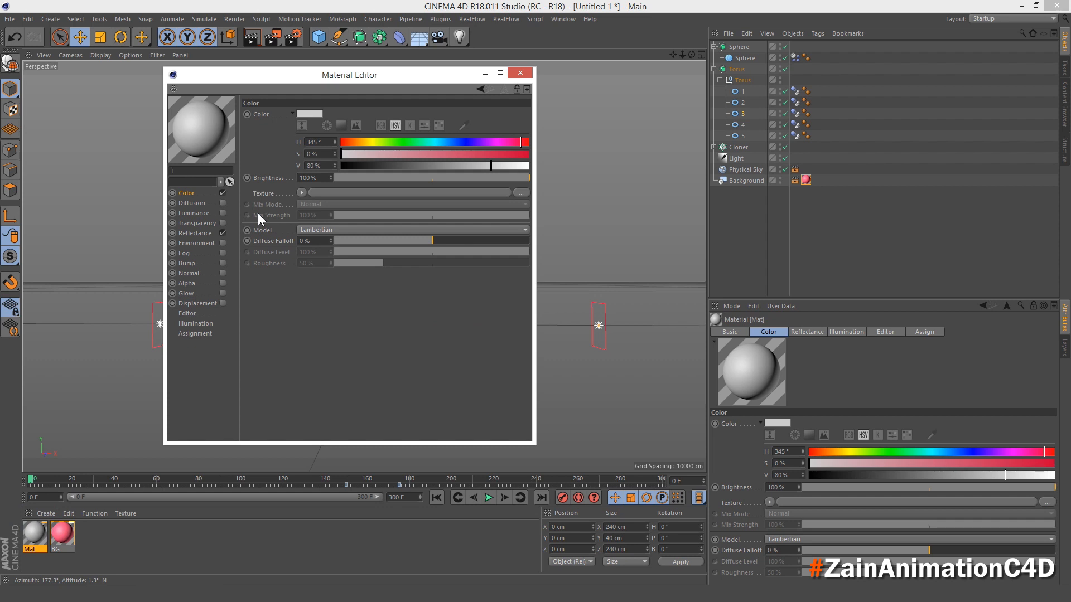
type("oru")
type("25")
left_click(322, 161)
type("100")
key("Return")
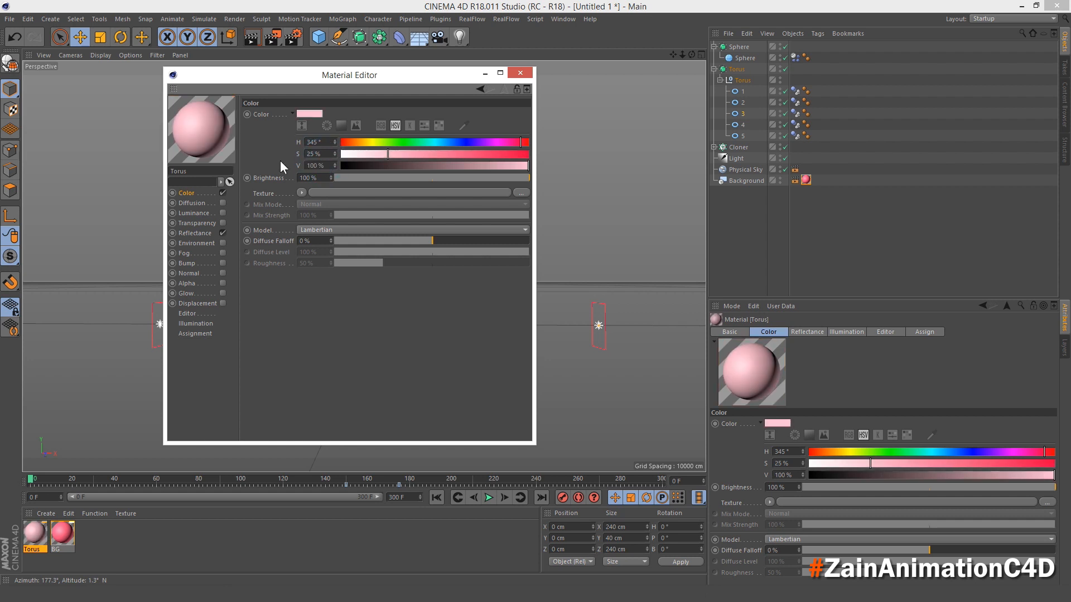
- Add Specular - Blinn (Legacy) and 30% brightness Reflection (Legacy) layers to the Torus material's reflectance, and apply it to the parent Torus subdivision surface
left_click(195, 233)
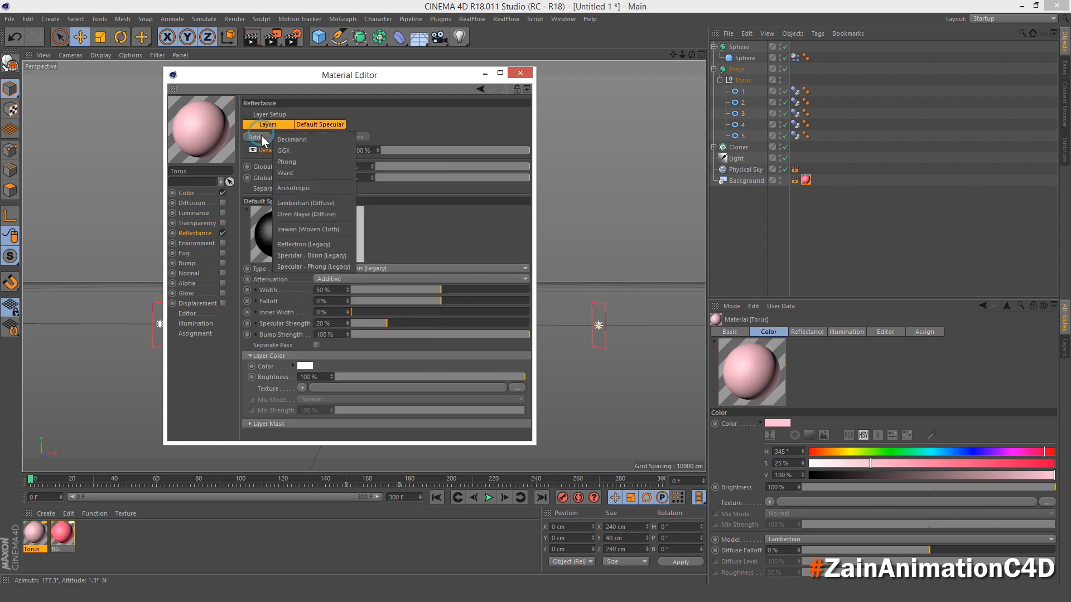
left_click(256, 136)
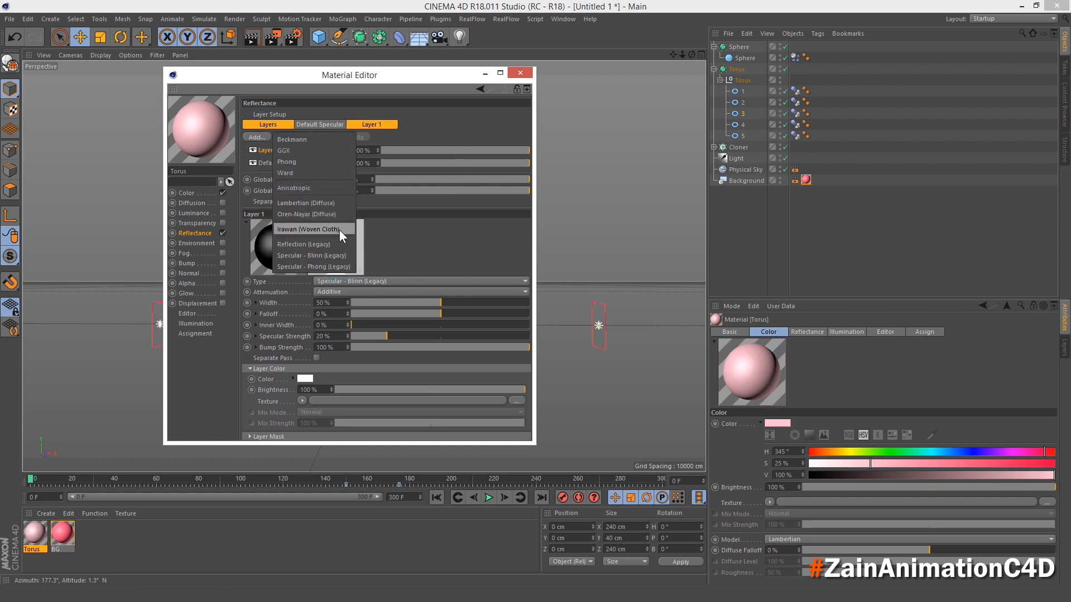
left_click(335, 244)
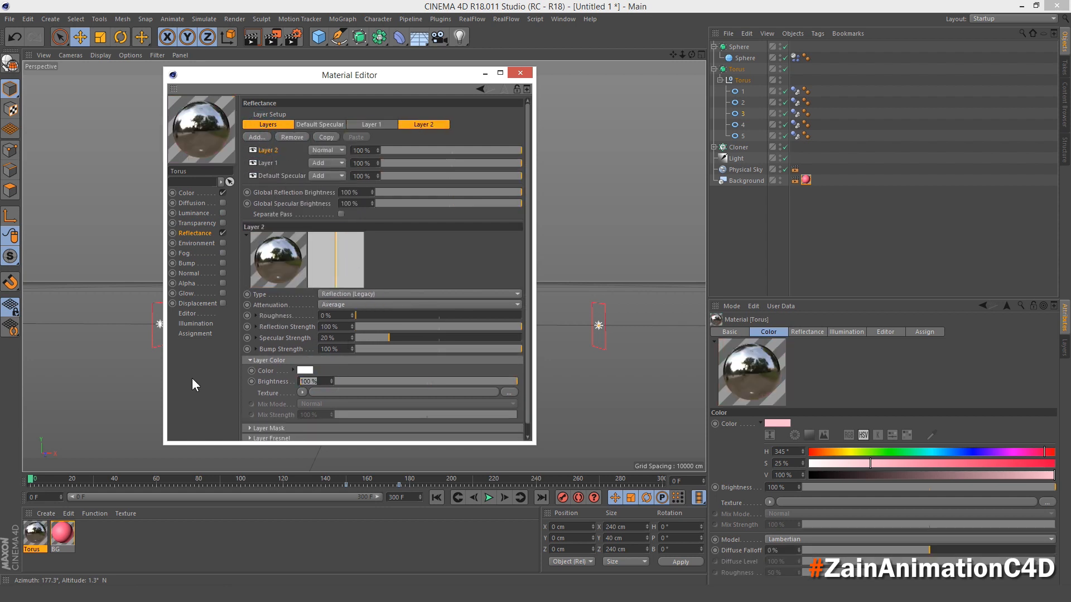
type("30")
key("Return")
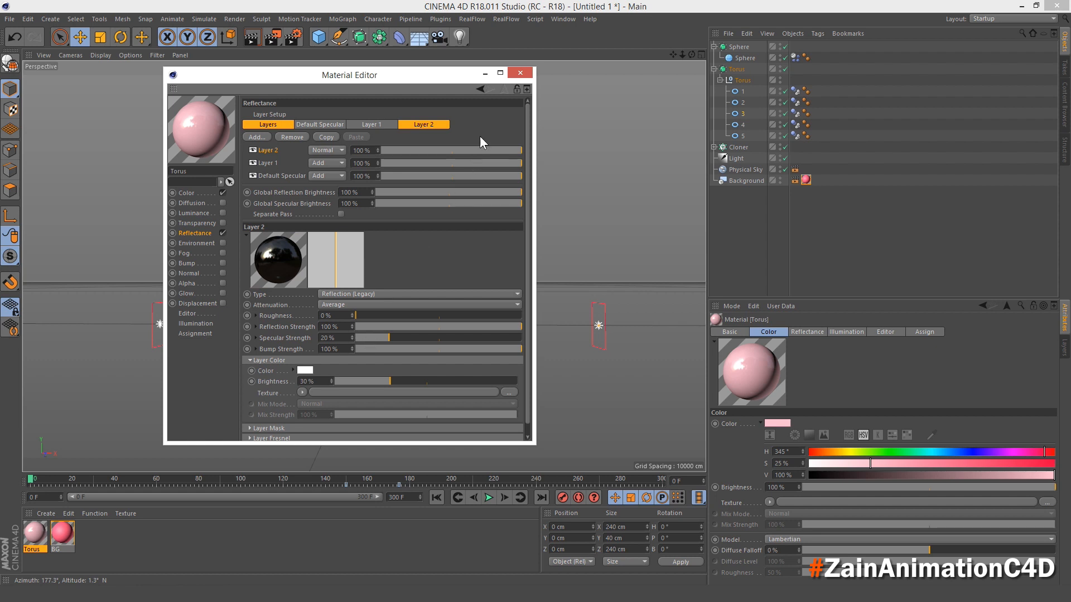
left_click(524, 78)
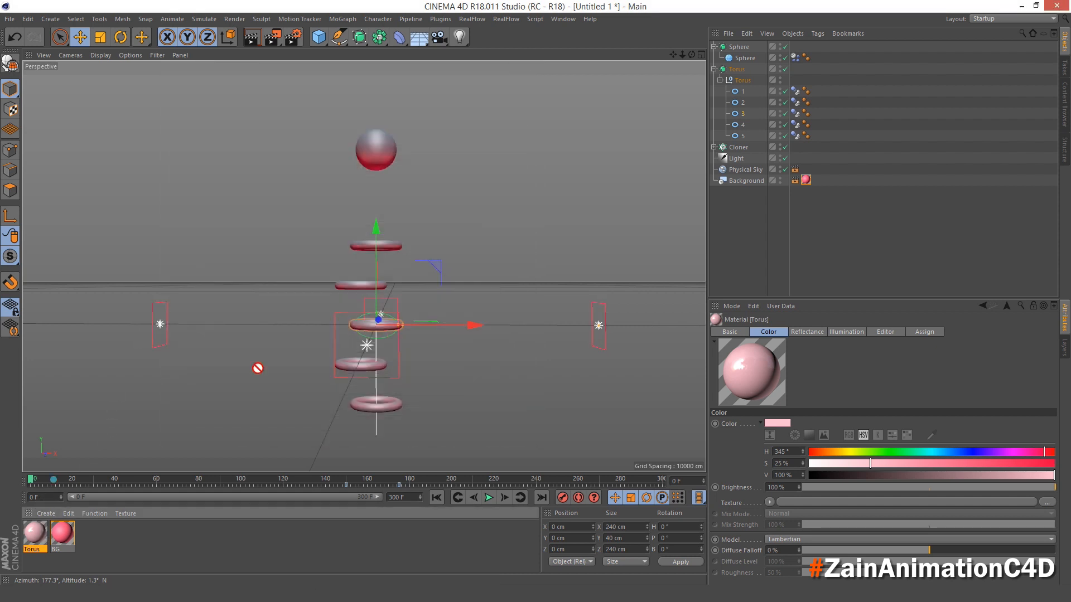
left_click_drag(257, 368, 739, 68)
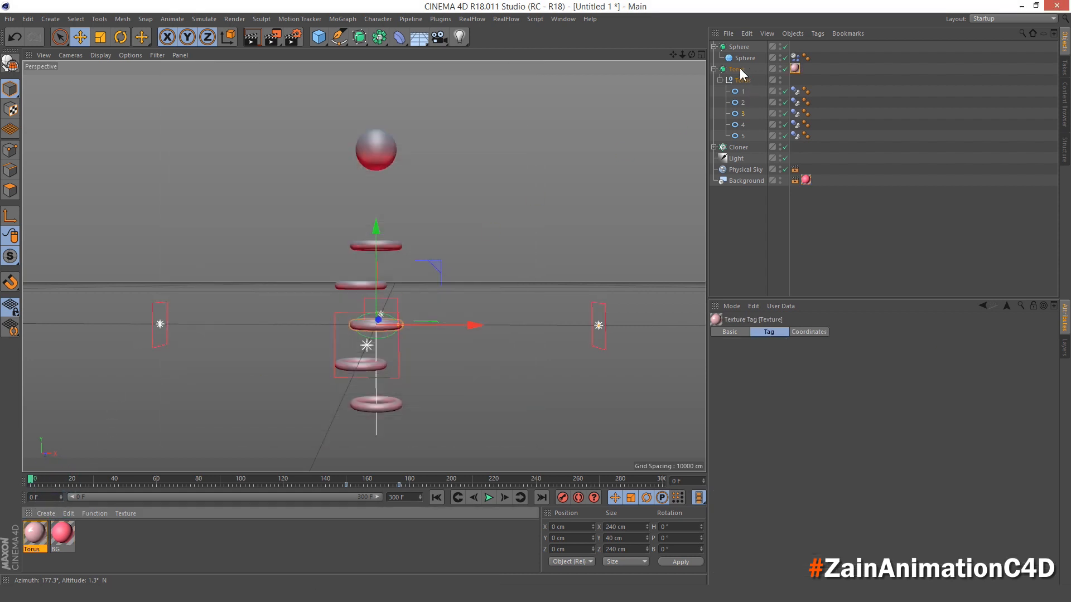
- Create a material named Sphere and set its colour to 50% saturation and 100% value
double_click(175, 538)
double_click(34, 532)
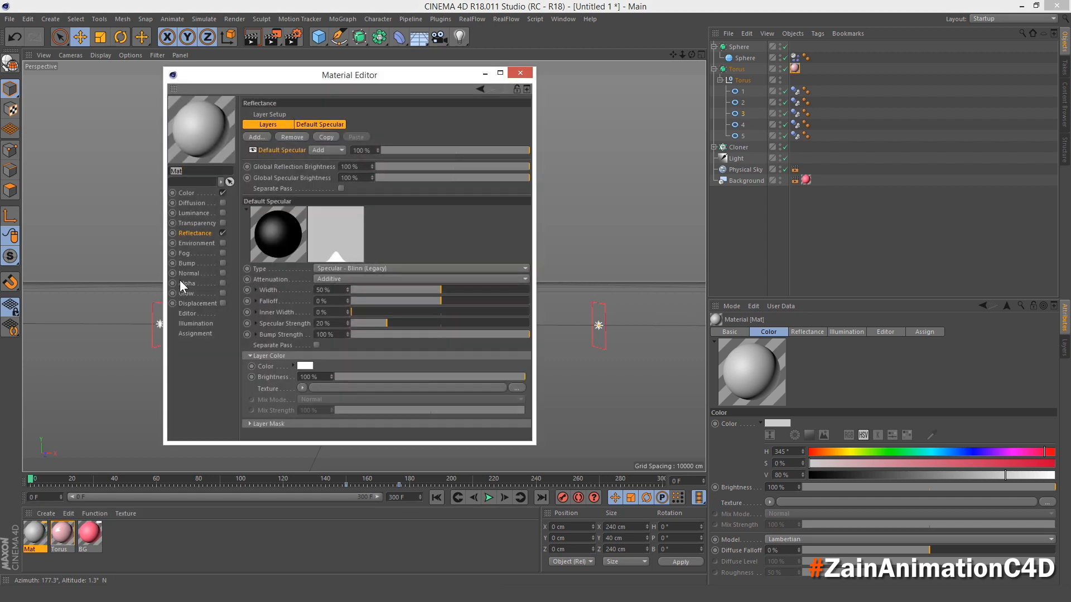
key("Return")
left_click(190, 193)
left_click(315, 154)
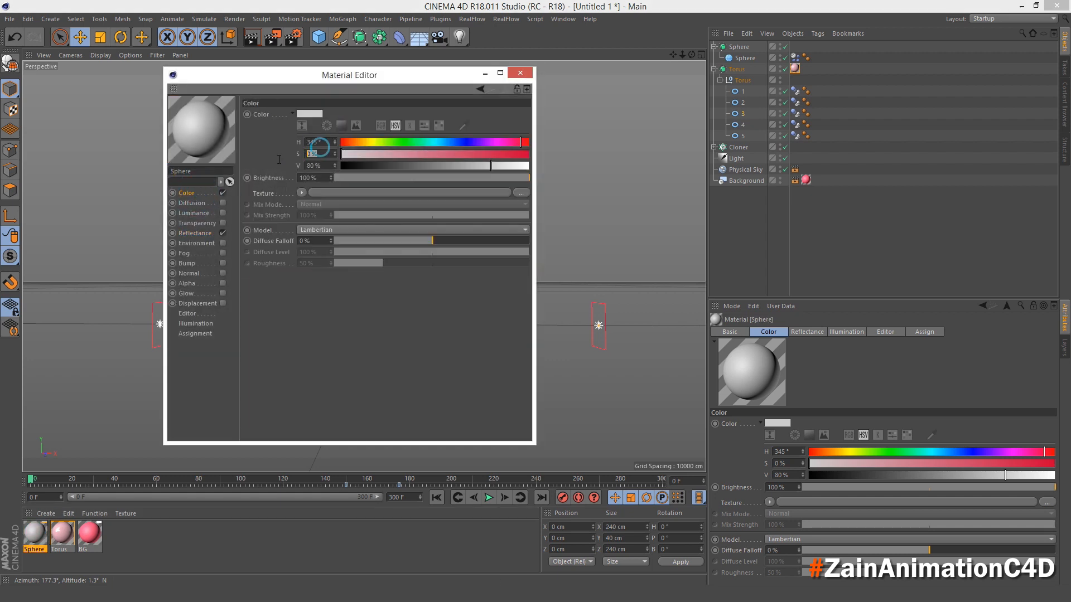
type("50")
key("Tab")
type("100")
key("Return")
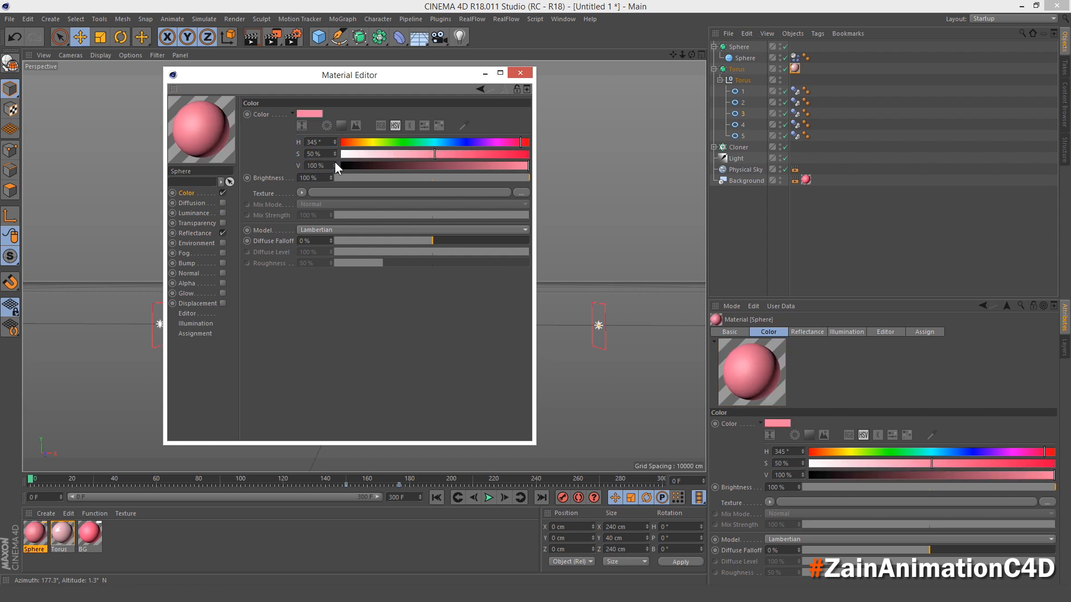
- Add Specular - Blinn (Legacy) and 30% brightness Reflection (Legacy) layers to the Sphere material's reflectance, and apply it to the parent Sphere subdivision surface
left_click(186, 234)
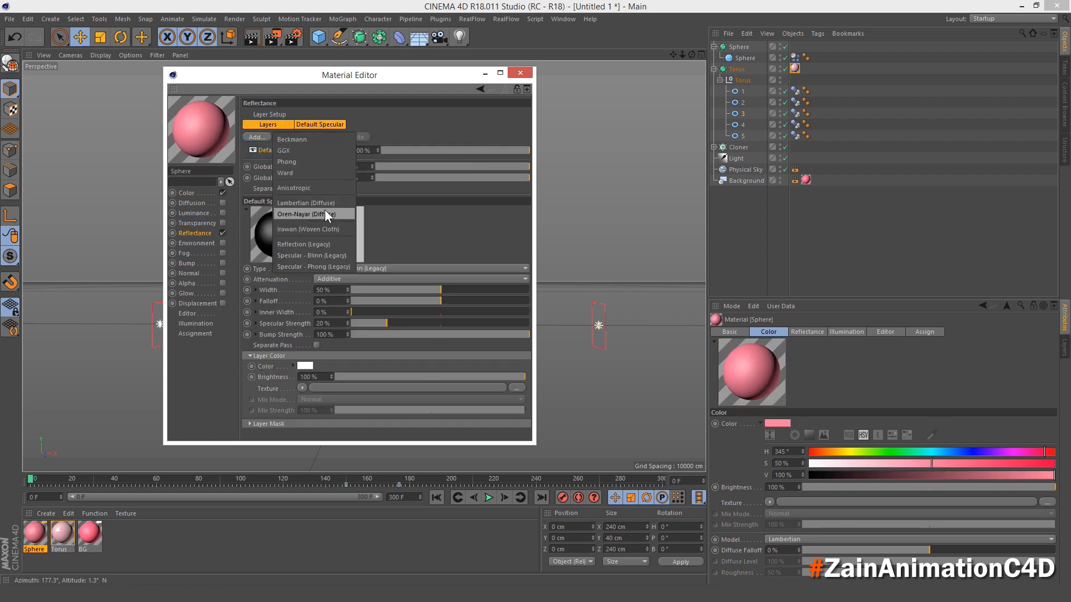
left_click(256, 137)
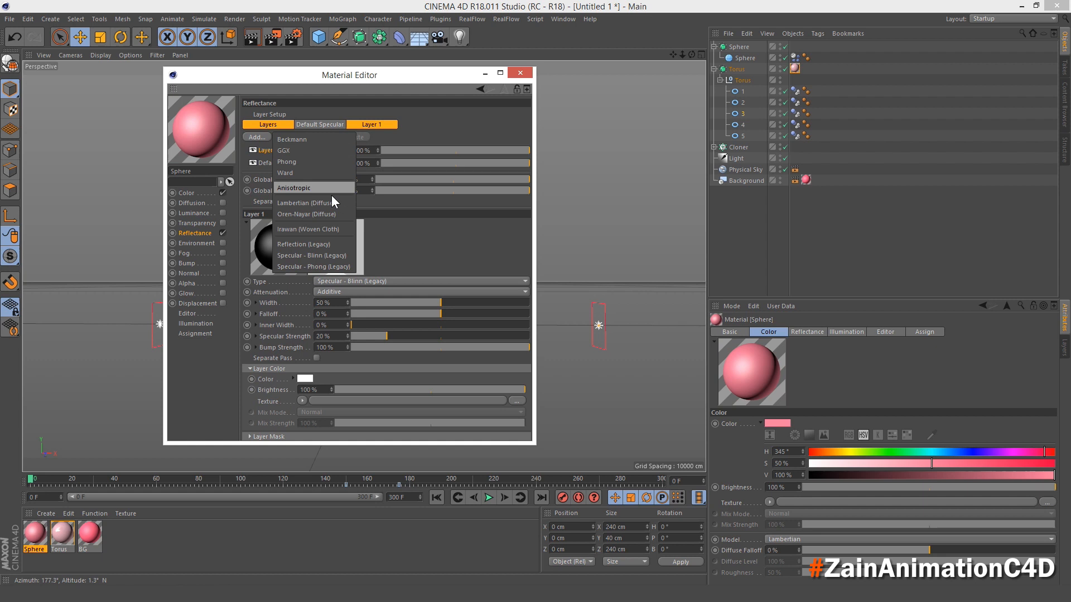
left_click(337, 243)
type("30")
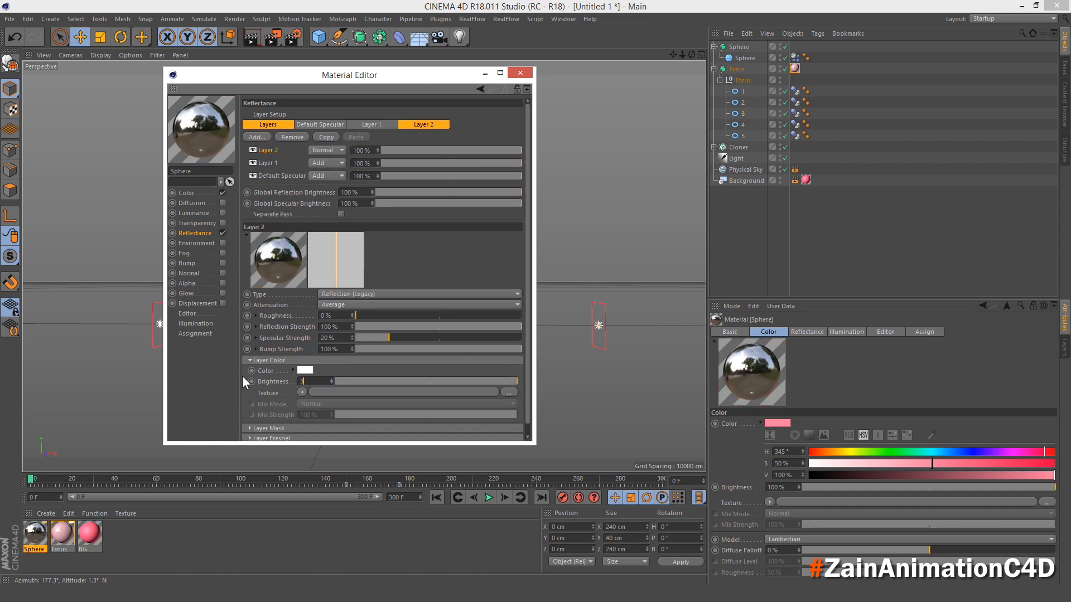
key("Return")
left_click(520, 73)
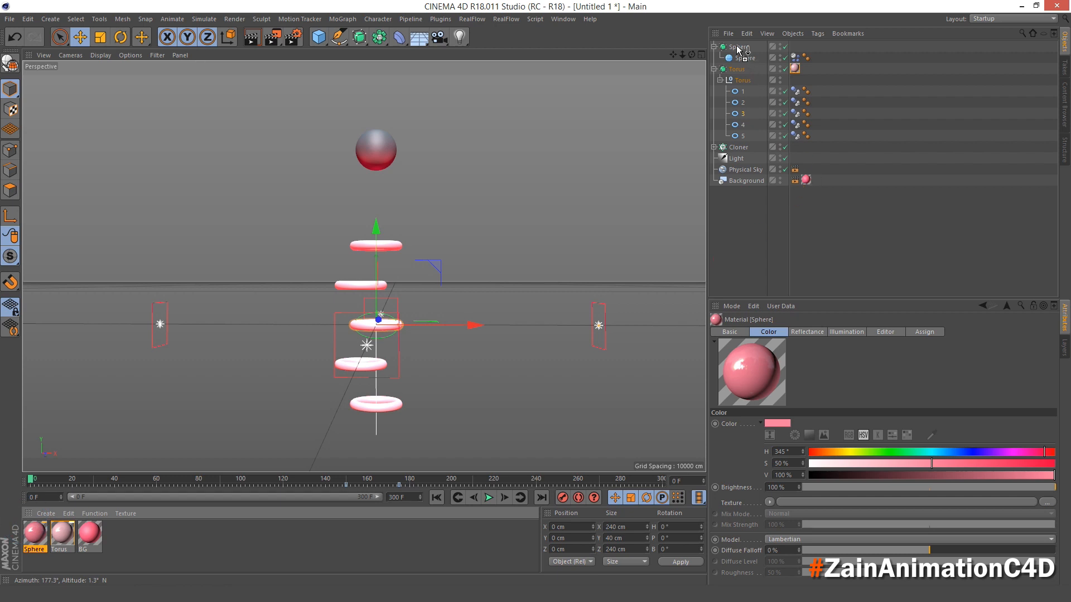
left_click_drag(739, 49, 739, 50)
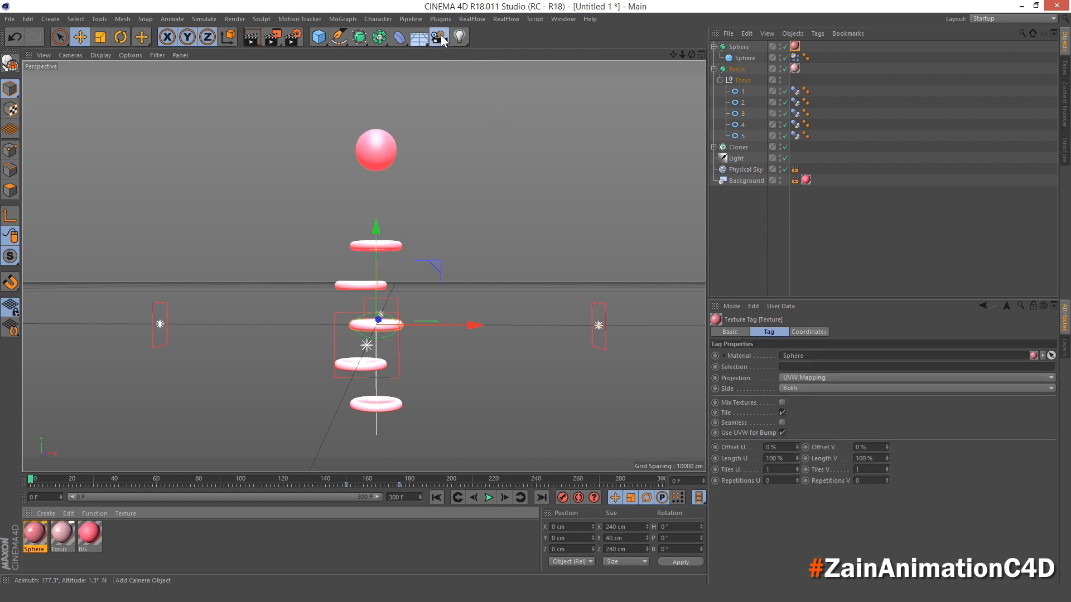
- Add a camera, look through it, and set its X position to 0 cm and its heading and pitch rotation to 0°
left_click_drag(441, 39, 497, 53)
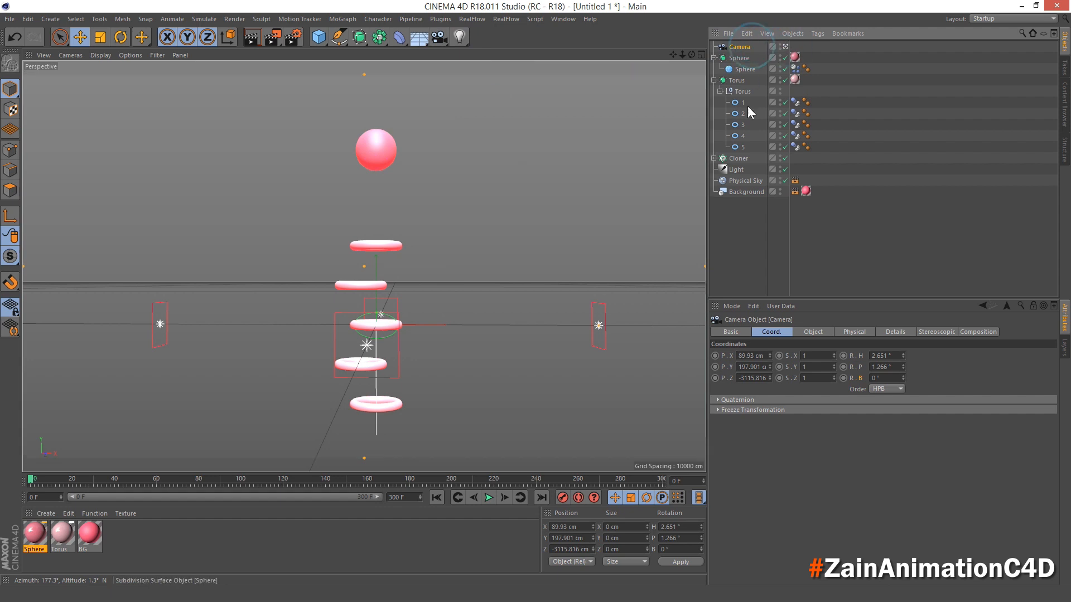
left_click_drag(770, 355, 770, 353)
type("0")
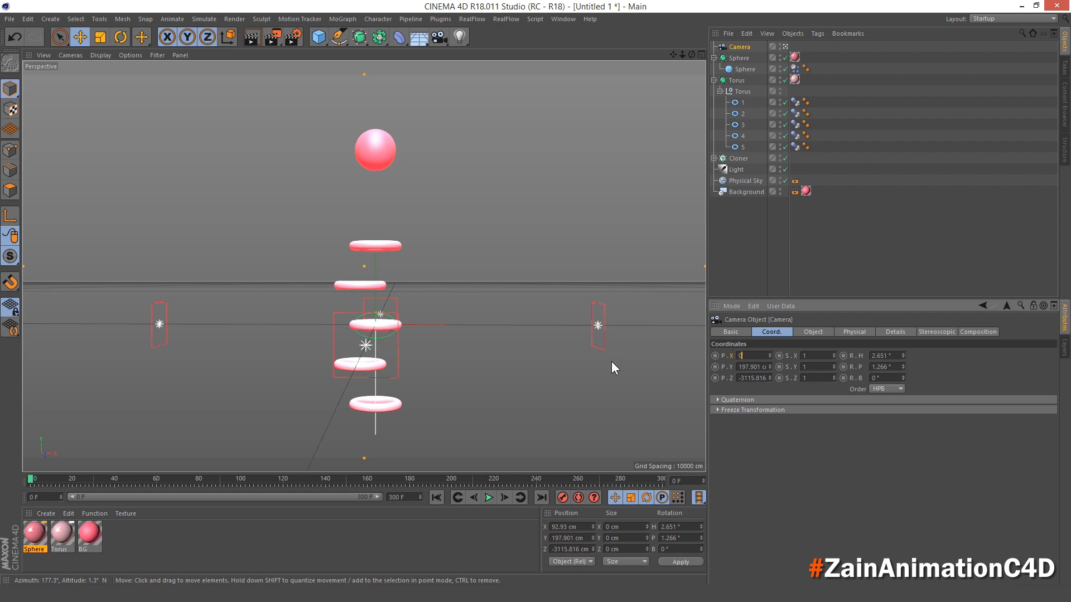
key("Return")
left_click(898, 355)
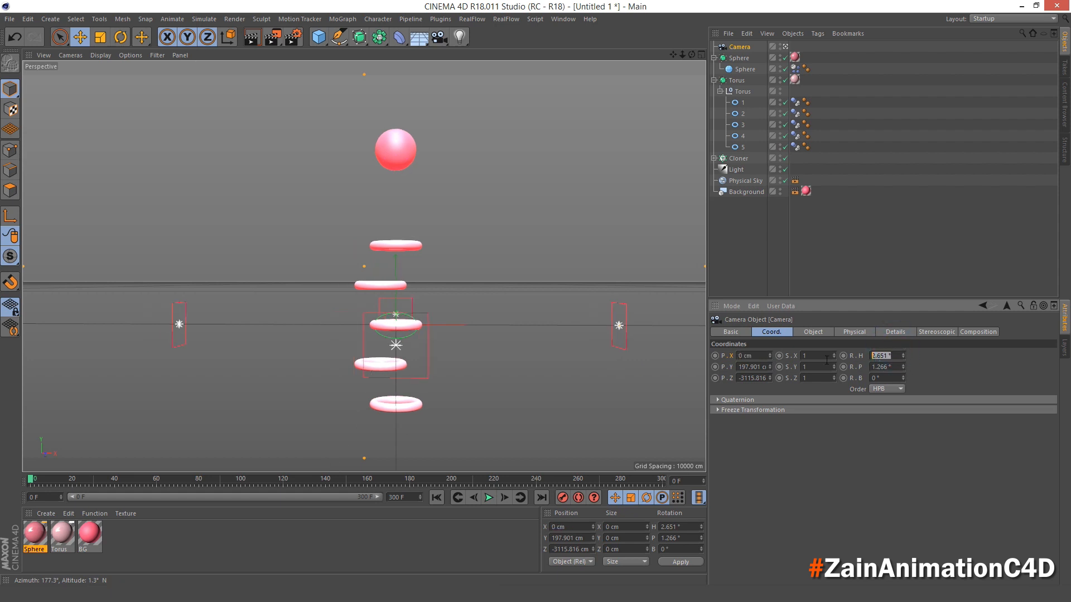
type("0")
key("Tab")
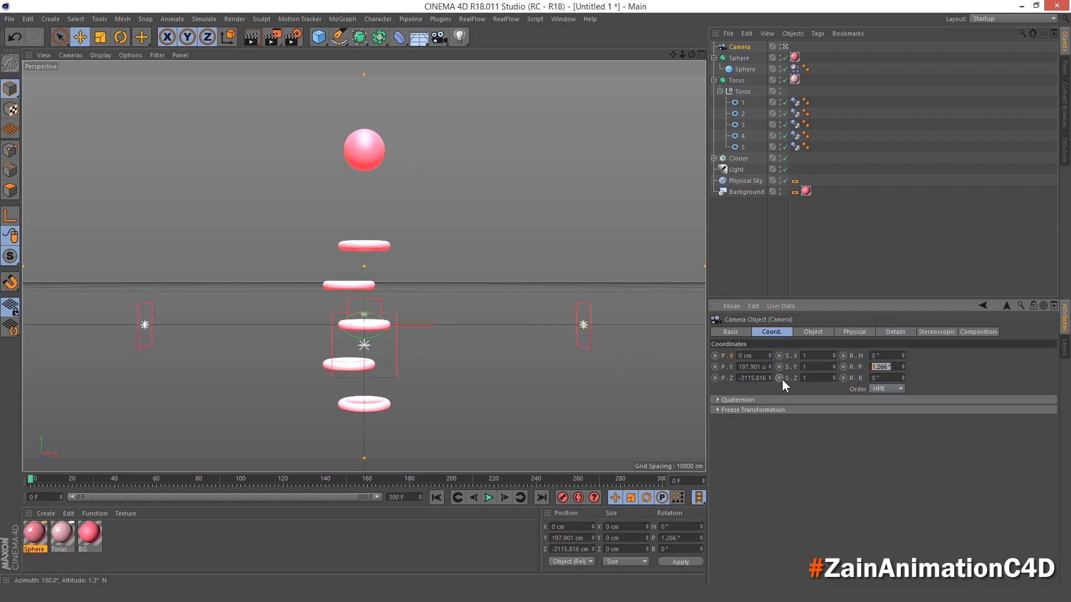
type("0")
- Set the camera's Y position to 360 cm and its Z position to -1000 cm
left_click(750, 367)
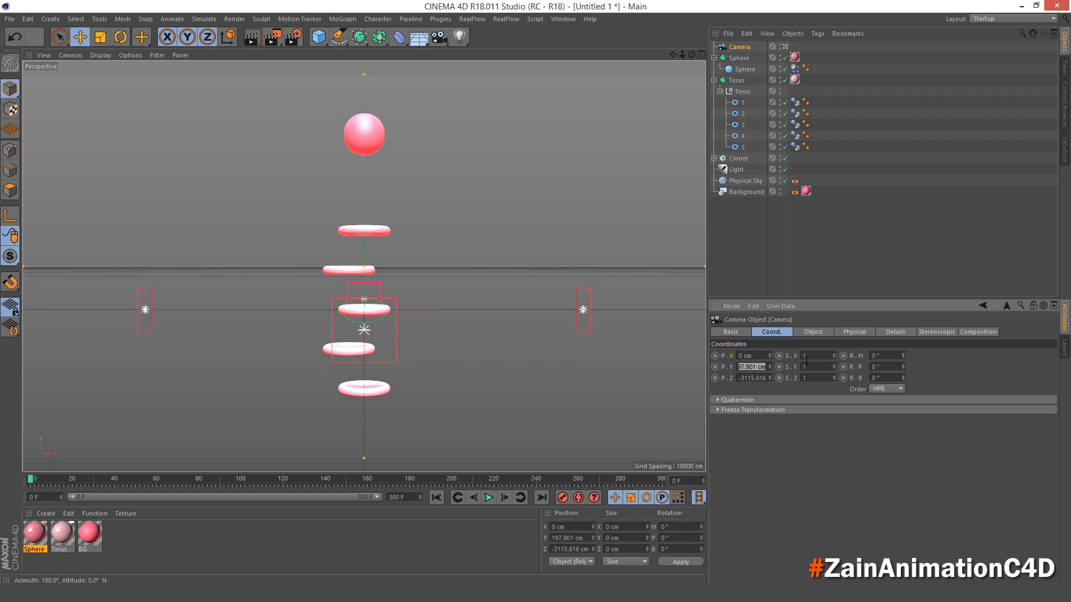
type("360")
key("Return")
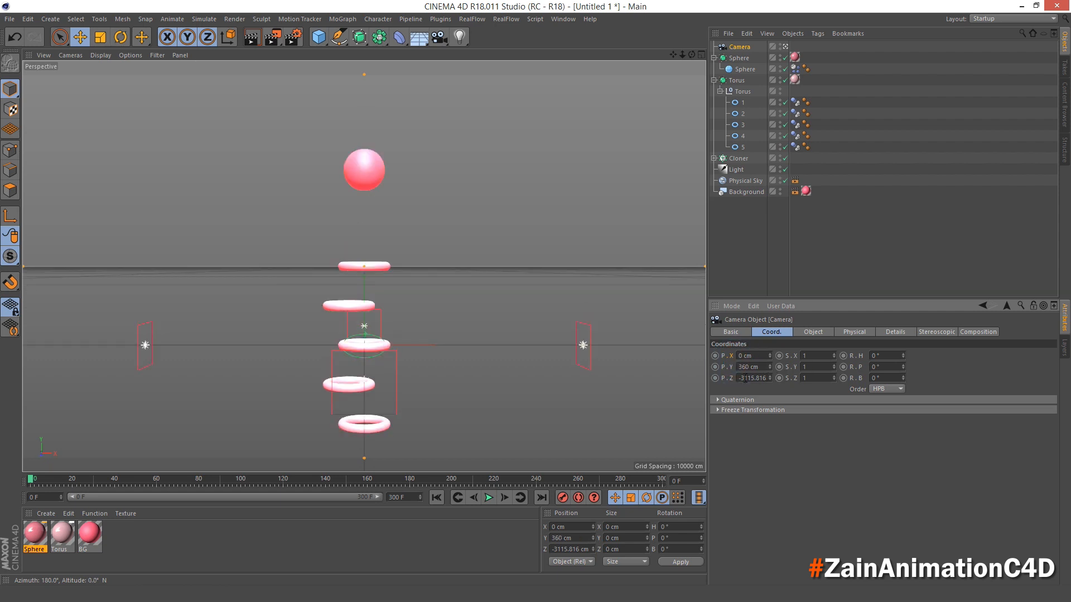
left_click(745, 379)
type("-1000")
key("Return")
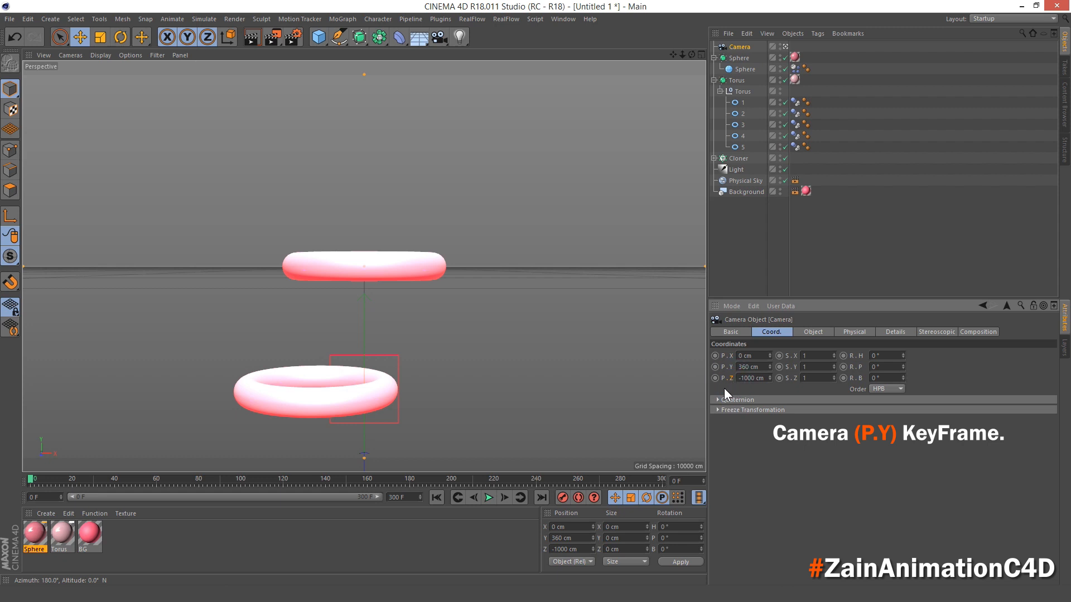
- Keyframe the camera's Y position at 360 cm on frame 0 and set it to -360 cm at frame 300
left_click(728, 367)
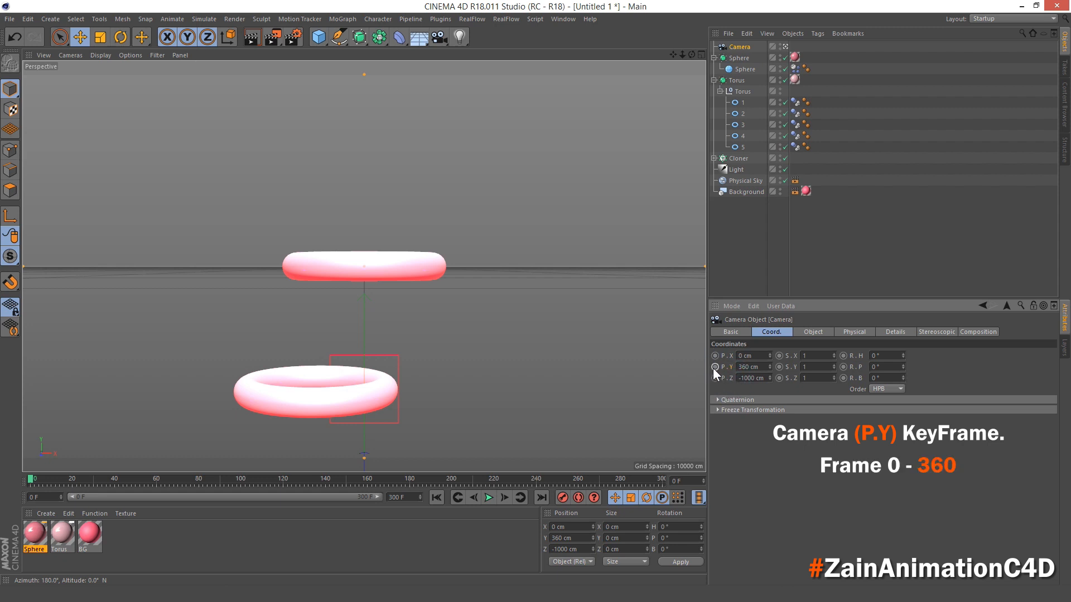
left_click(715, 367)
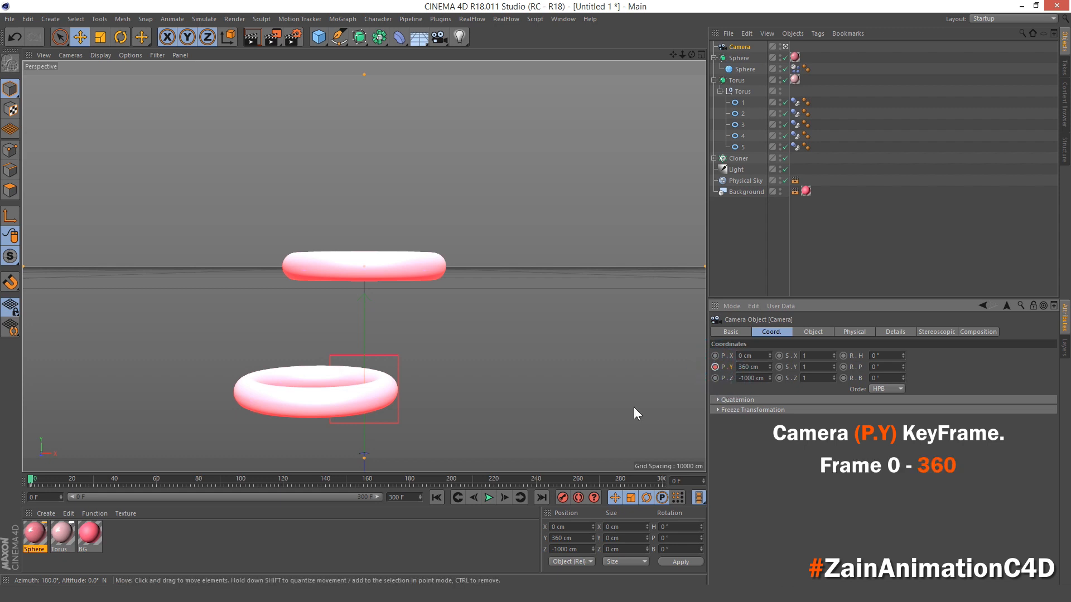
left_click(541, 497)
left_click(660, 478)
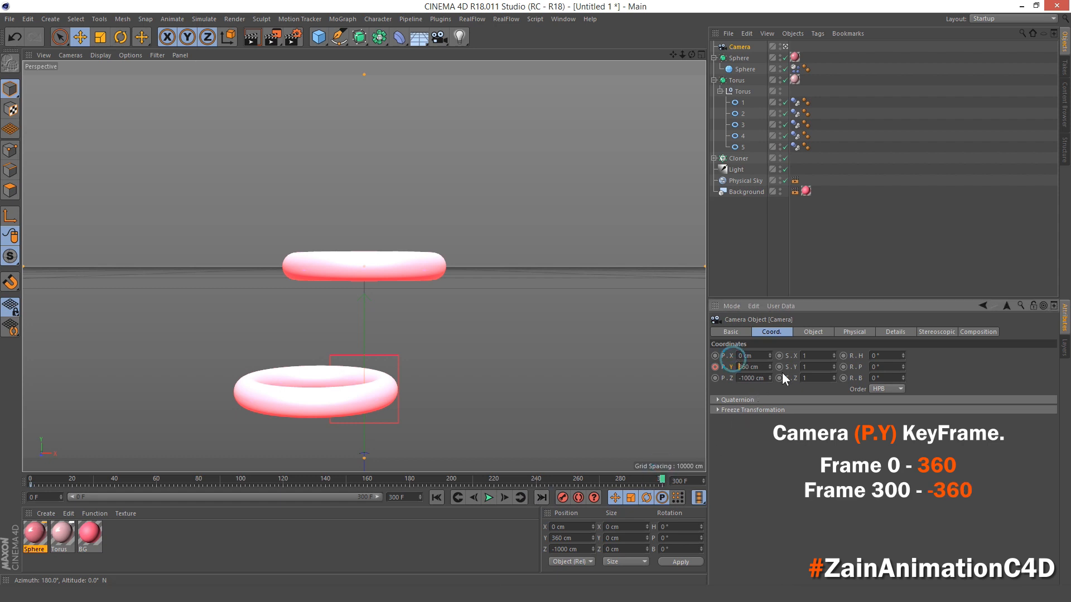
left_click(738, 367)
type("-360")
key("ctrl+a")
type("-360")
key("Return")
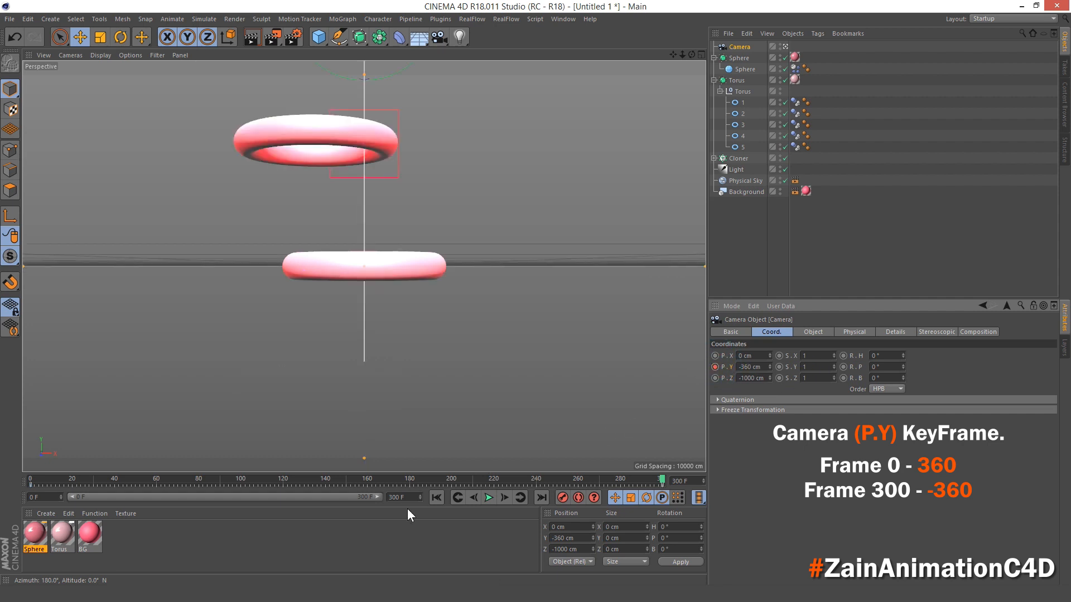
- Set all animation keys of the Camera, torus 3 and Dynamics tracks to linear interpolation in the F-Curve timeline
left_click(437, 498)
left_click(563, 19)
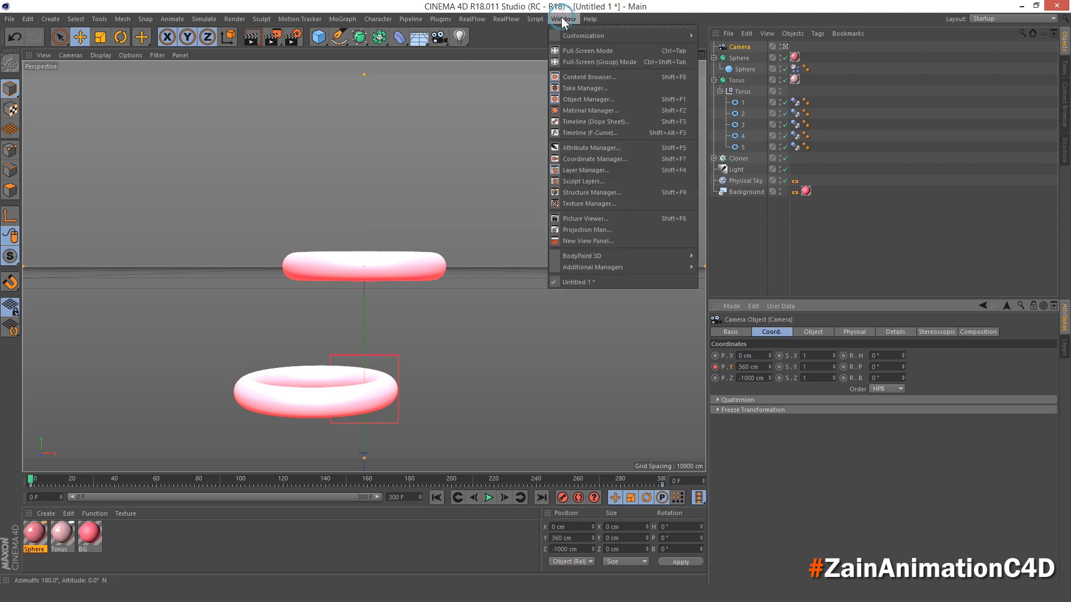
left_click(612, 132)
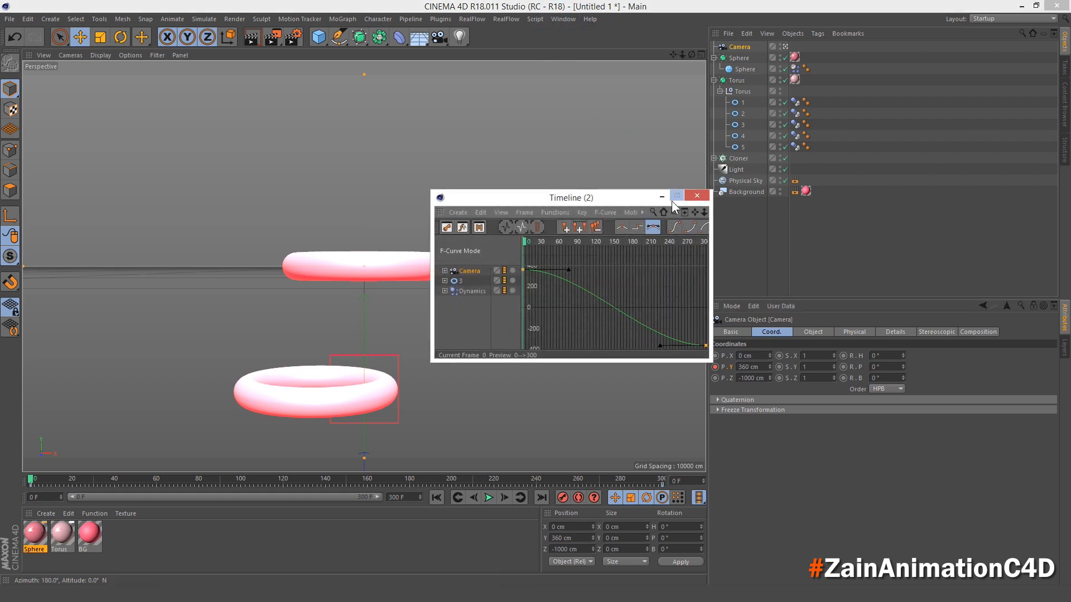
left_click(676, 197)
scroll(572, 266, "down", 4)
scroll(569, 260, "down", 6)
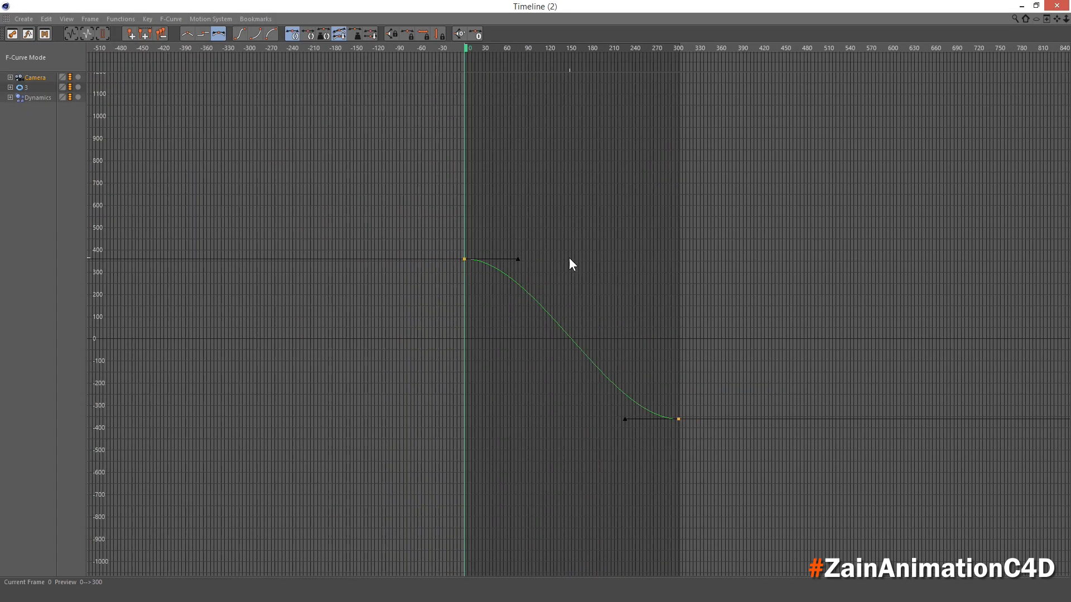
left_click_drag(58, 173, 10, 72)
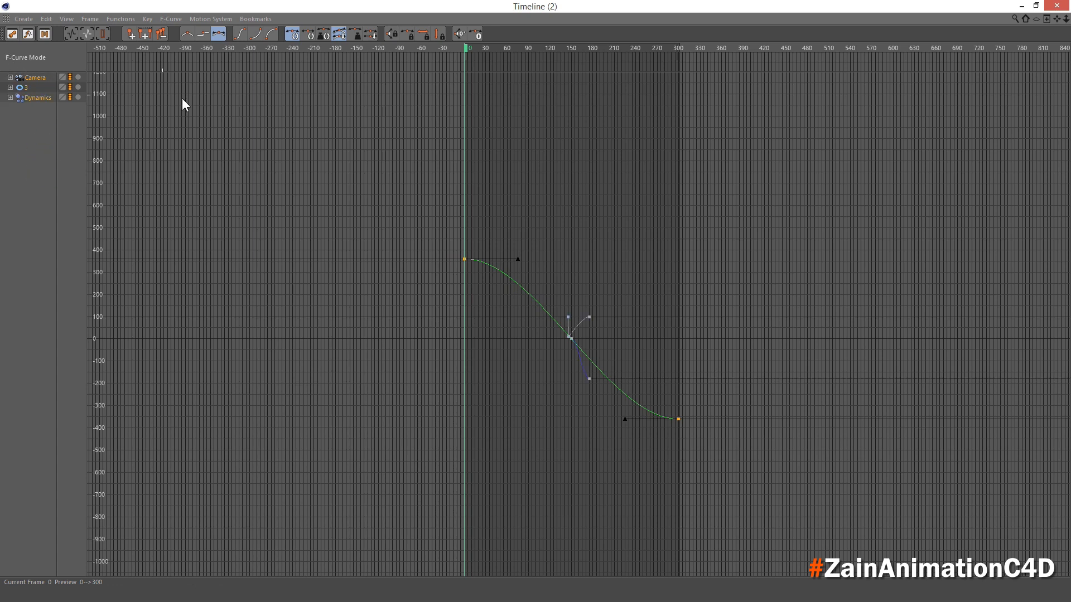
left_click_drag(370, 154, 908, 531)
left_click(190, 36)
left_click(1056, 6)
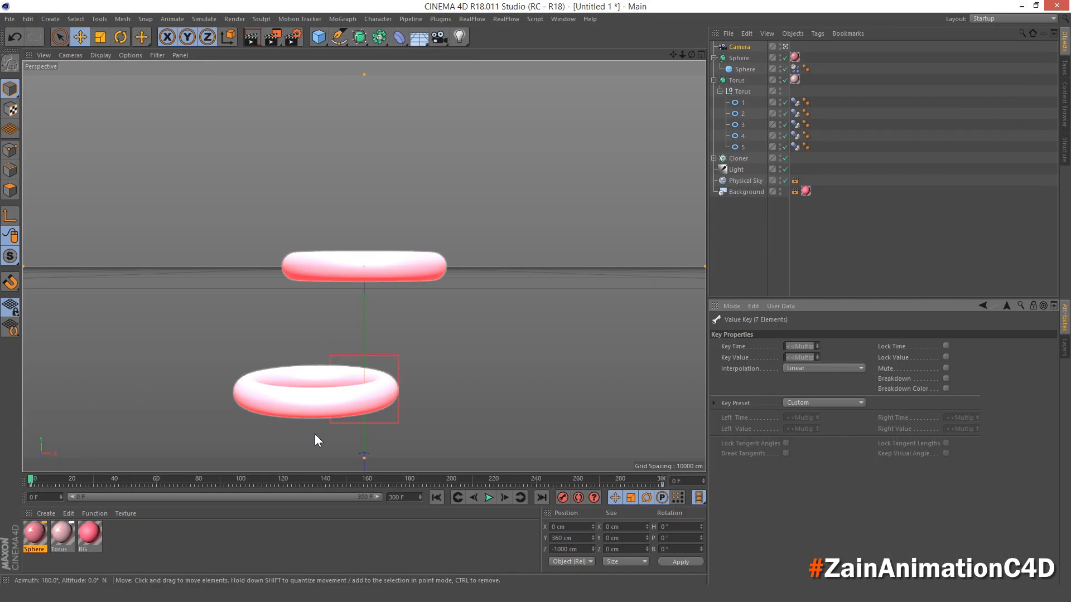
- Bake the whole scene's dynamics simulation from the cache settings of the inner Sphere's Dynamics Body tag
left_click(439, 494)
left_click(794, 69)
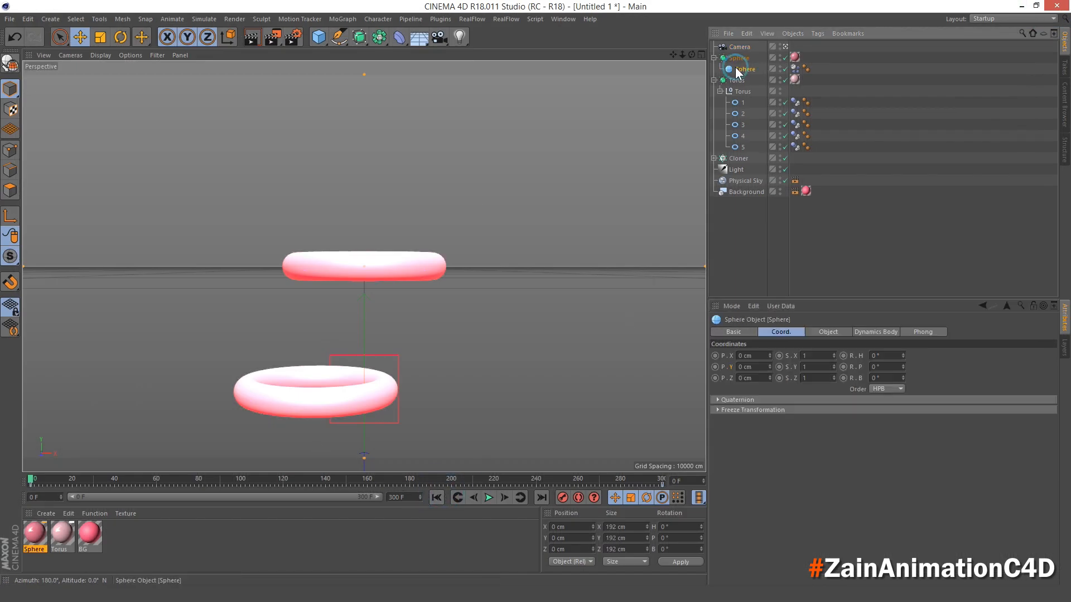
left_click(790, 332)
left_click(919, 332)
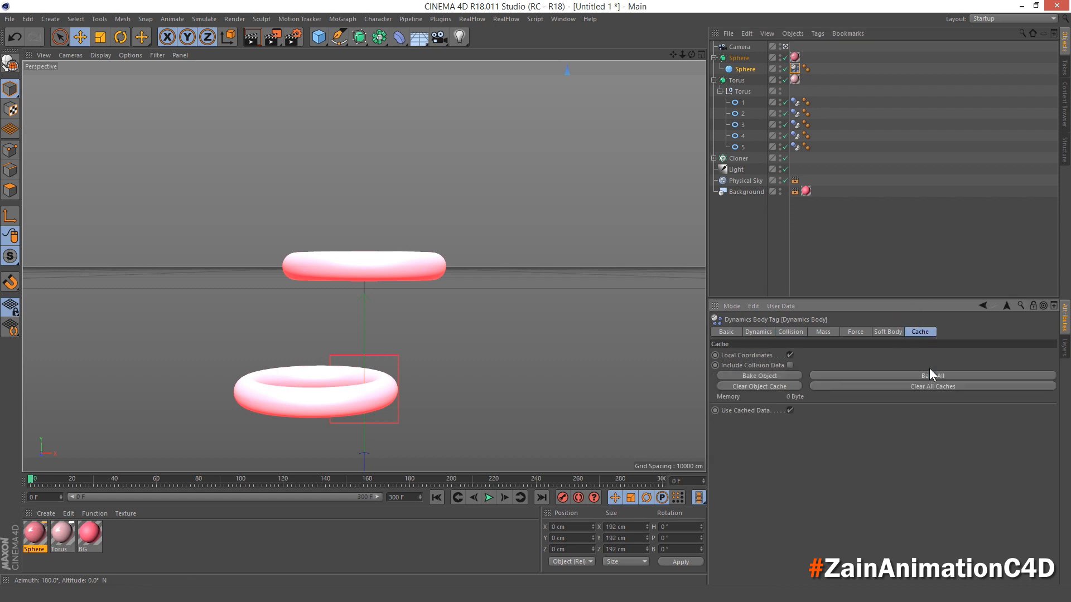
left_click(926, 376)
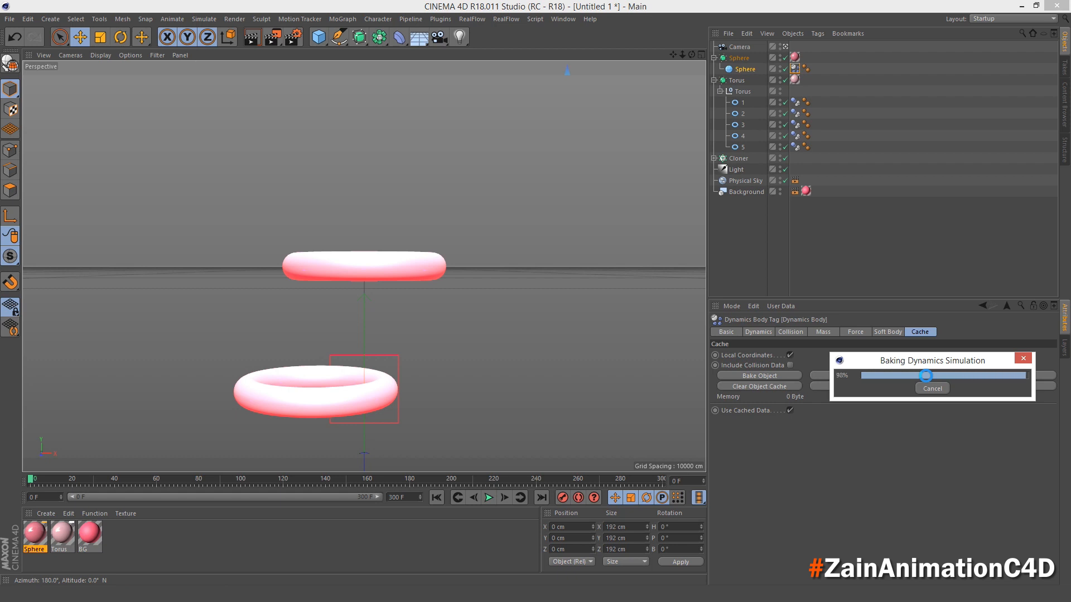
- Play back the baked animation and scrub to frame 161, where the sphere squeezes through the rotating torus
left_click(489, 497)
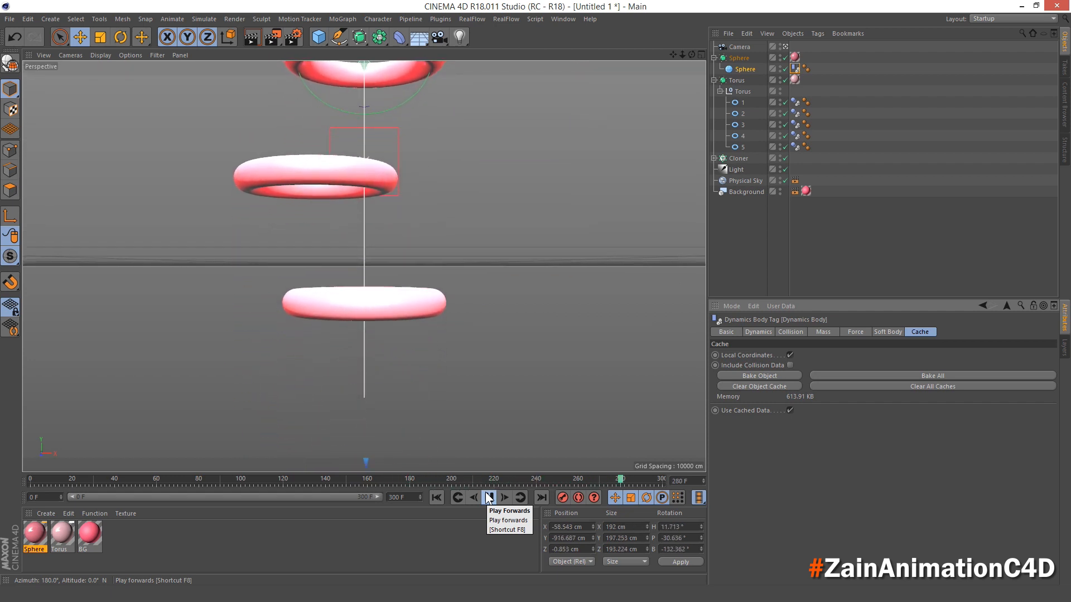
left_click(489, 498)
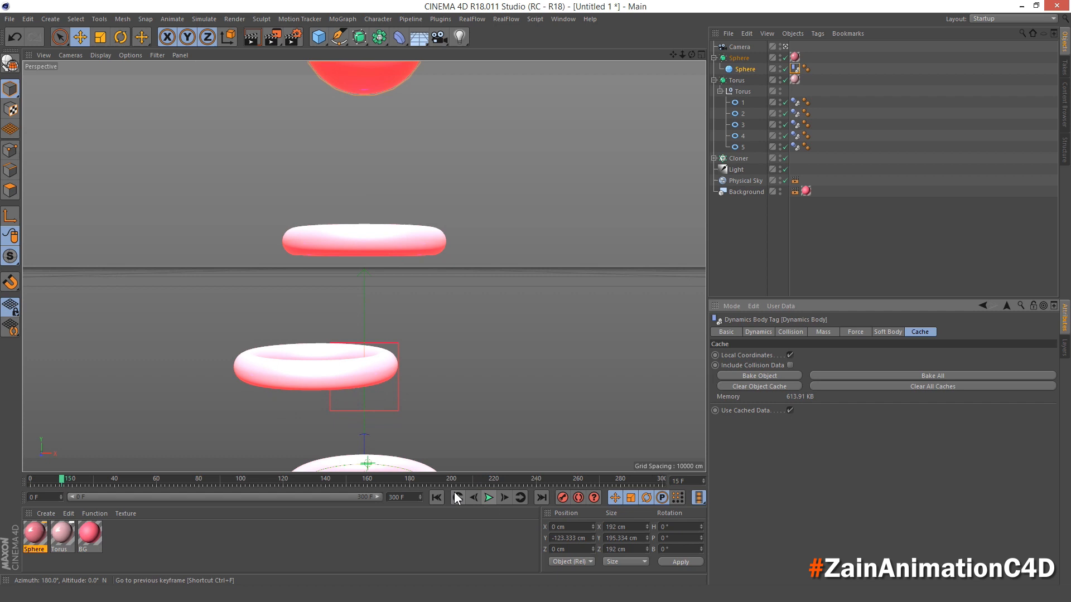
left_click(243, 480)
left_click_drag(244, 480, 369, 504)
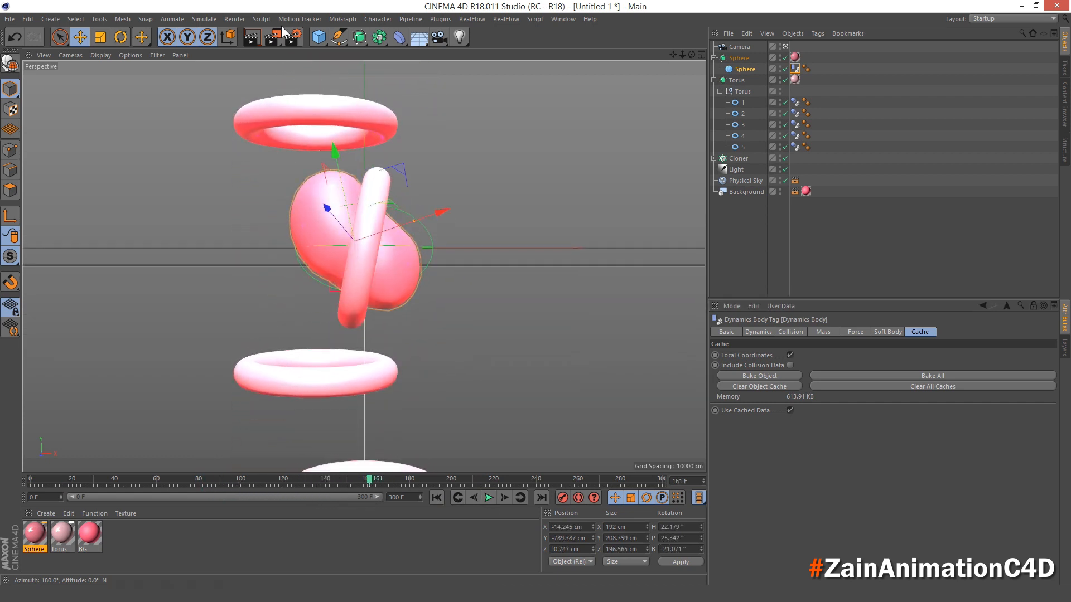
- Add the Ambient Occlusion and Global Illumination effects to the render settings
left_click(273, 41)
left_click(98, 202)
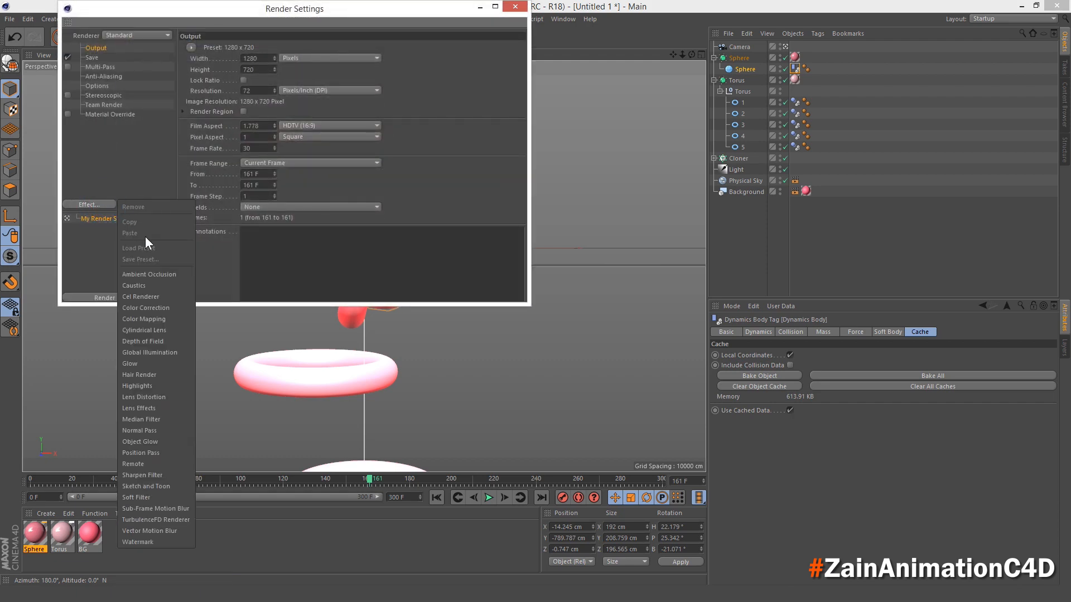
left_click(165, 270)
left_click(106, 205)
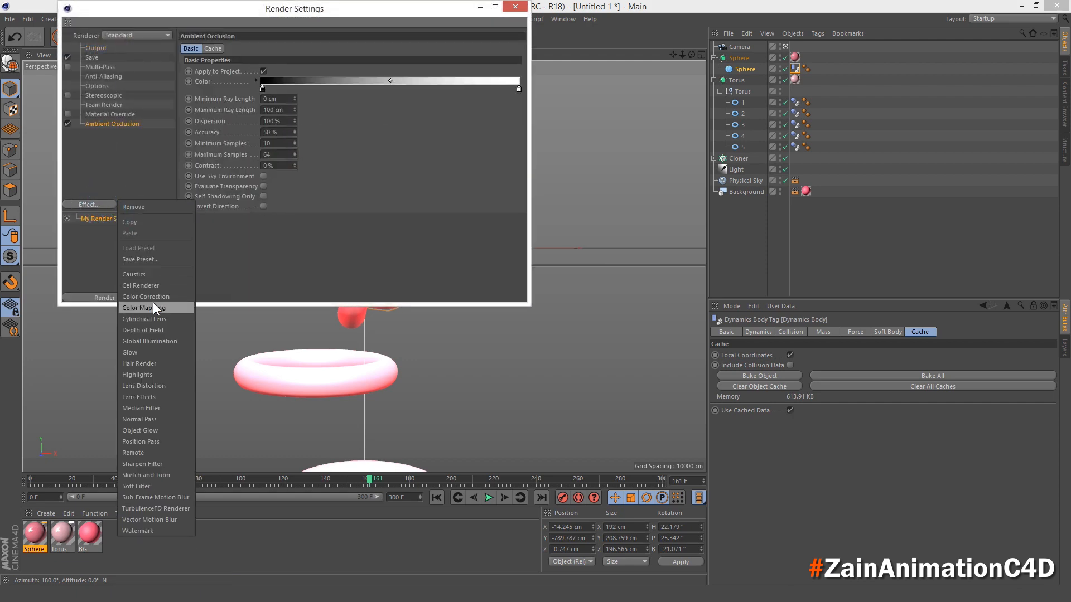
left_click(163, 334)
left_click(514, 6)
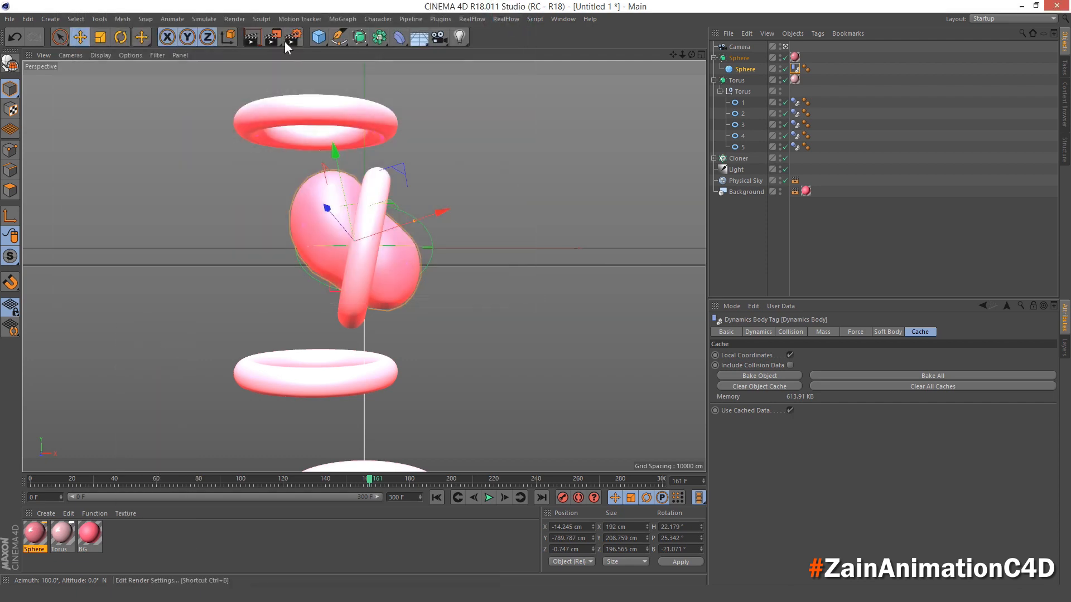